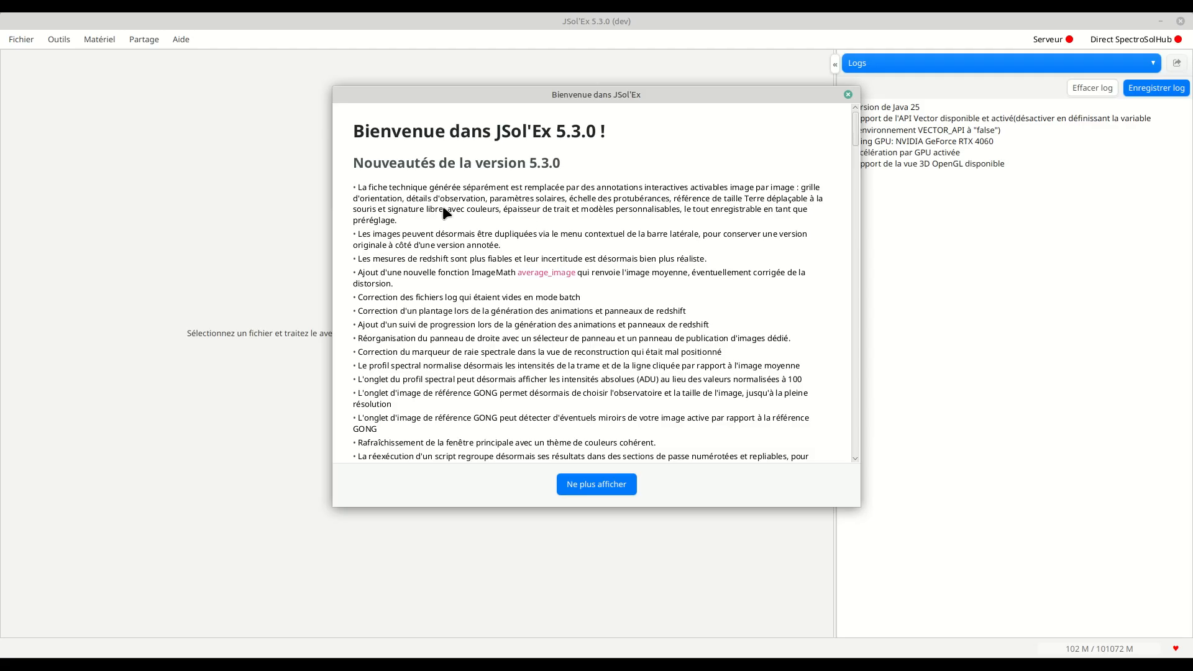
Step: Read through the version 5.3.0 release notes and close the welcome window
{"action": "scroll", "coordinate": [445, 314], "scroll_direction": "down", "scroll_amount": 10}
{"action": "scroll", "coordinate": [446, 312], "scroll_direction": "up", "scroll_amount": 10}
{"action": "scroll", "coordinate": [445, 311], "scroll_direction": "down", "scroll_amount": 8}
{"action": "scroll", "coordinate": [445, 311], "scroll_direction": "up", "scroll_amount": 6}
{"action": "scroll", "coordinate": [445, 310], "scroll_direction": "up", "scroll_amount": 3}
{"action": "left_click", "coordinate": [849, 95]}
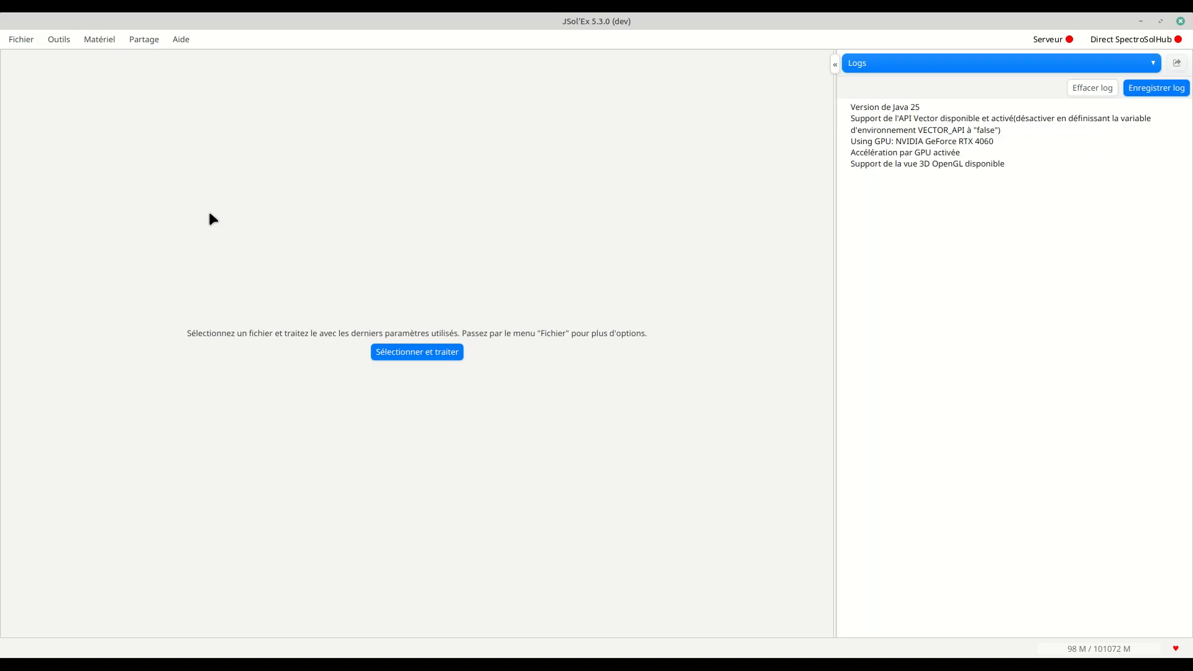
Step: Select the solar recording file and process it with the last-used parameters
{"action": "left_click", "coordinate": [395, 356]}
{"action": "left_click", "coordinate": [423, 136]}
{"action": "double_click", "coordinate": [423, 136]}
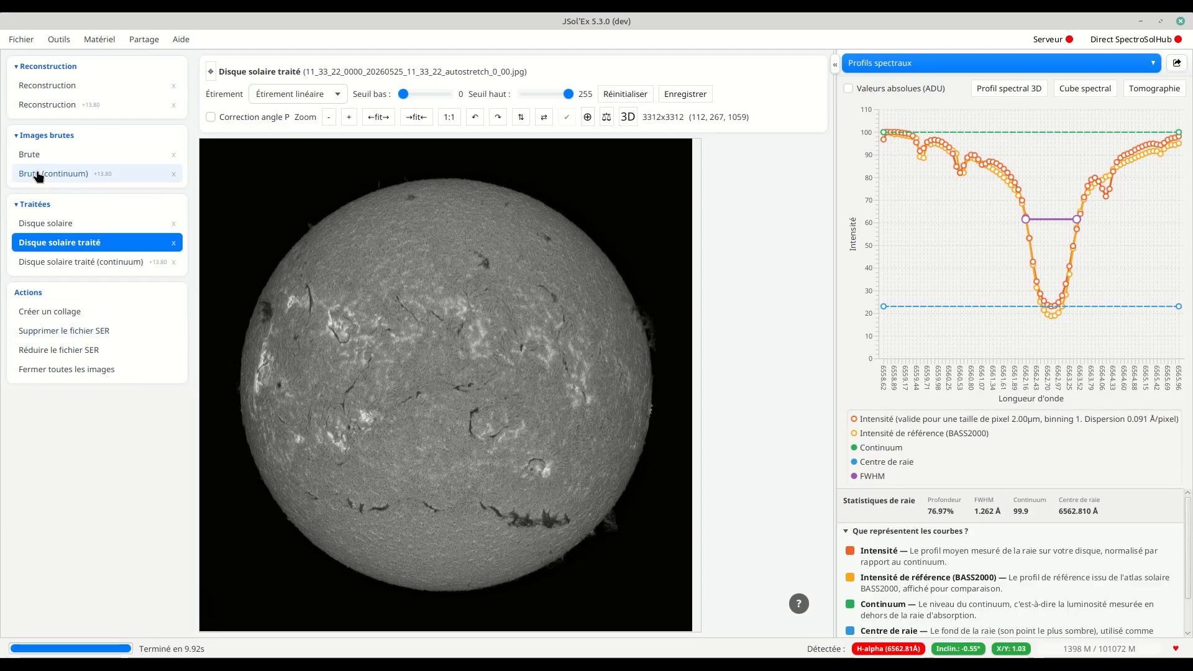
Step: Collapse and re-expand the Reconstruction and Images brutes groups in the image list
{"action": "left_click", "coordinate": [16, 67]}
{"action": "left_click", "coordinate": [16, 97]}
{"action": "left_click", "coordinate": [16, 98]}
{"action": "left_click", "coordinate": [13, 67]}
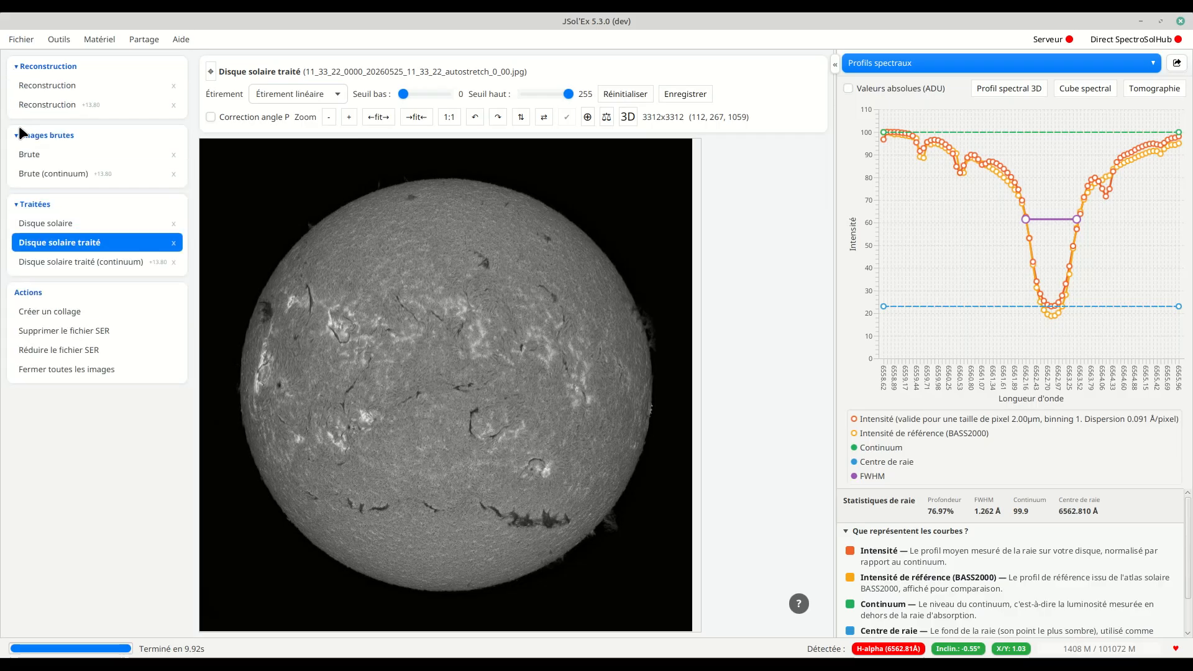
Step: View the Disque solaire, Disque solaire traité and continuum images in turn, ending on Disque solaire traité
{"action": "left_click", "coordinate": [53, 224]}
{"action": "left_click", "coordinate": [55, 243]}
{"action": "left_click", "coordinate": [57, 266]}
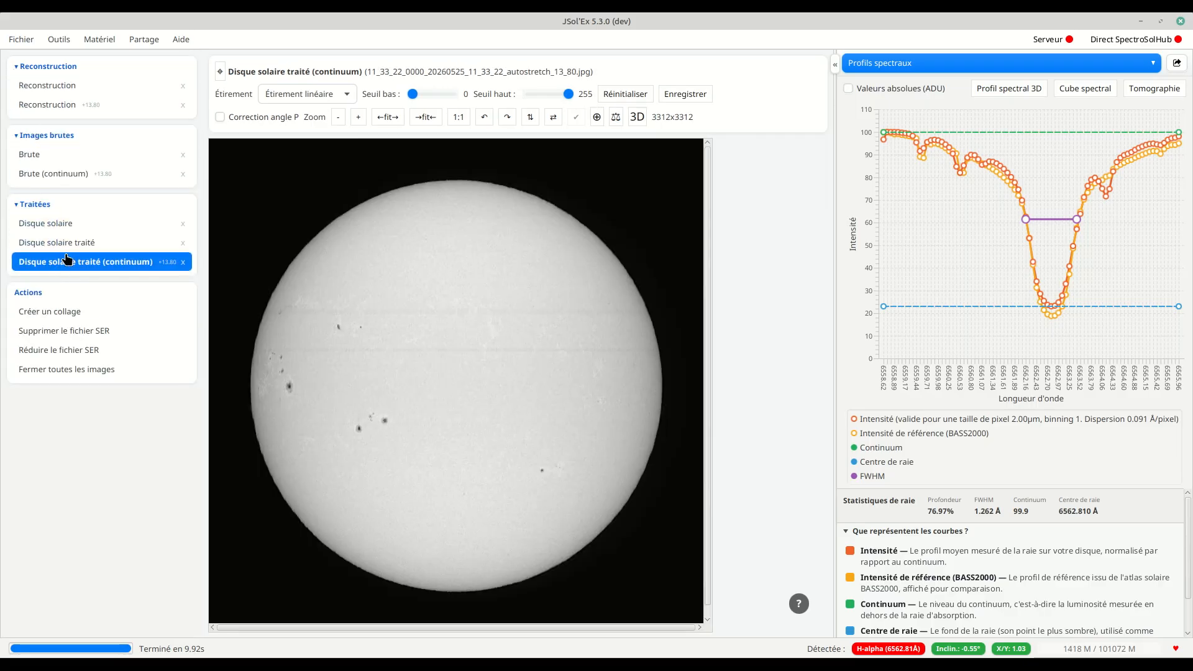
{"action": "left_click", "coordinate": [59, 245]}
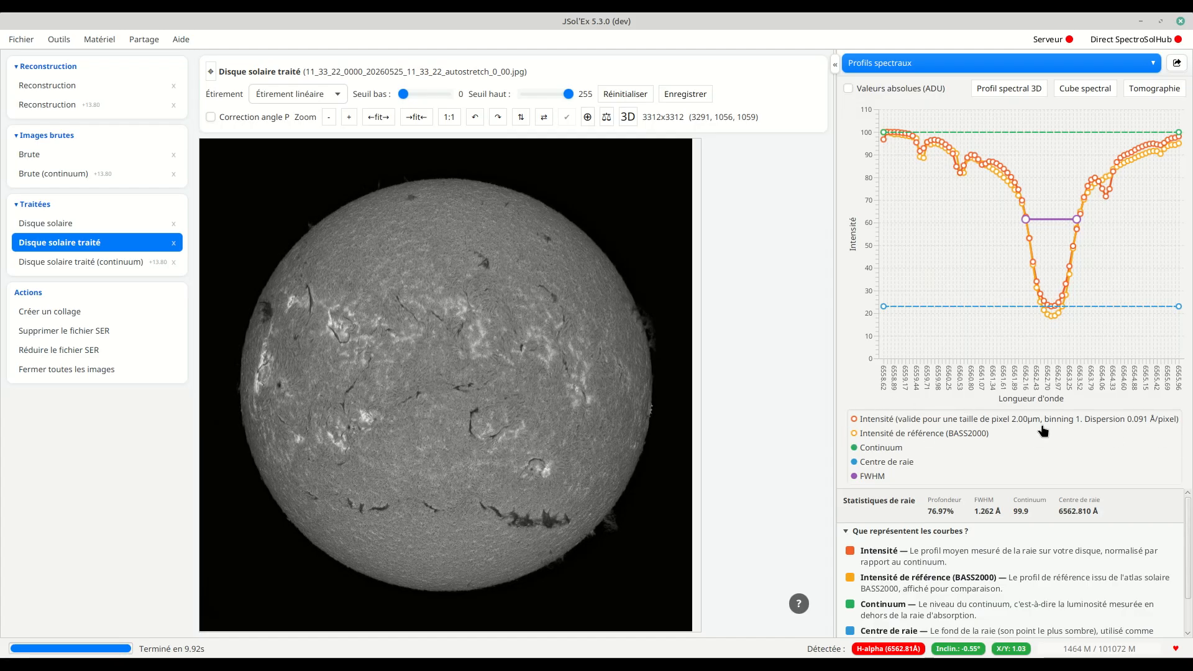
Step: Read the explanations of the spectral profile curves and the help description of the Disque solaire traité image
{"action": "mouse_move", "coordinate": [1055, 310]}
{"action": "scroll", "coordinate": [942, 577], "scroll_direction": "down", "scroll_amount": 1}
{"action": "scroll", "coordinate": [934, 583], "scroll_direction": "up", "scroll_amount": 1}
{"action": "scroll", "coordinate": [934, 583], "scroll_direction": "down", "scroll_amount": 1}
{"action": "scroll", "coordinate": [930, 583], "scroll_direction": "up", "scroll_amount": 1}
{"action": "scroll", "coordinate": [929, 583], "scroll_direction": "down", "scroll_amount": 1}
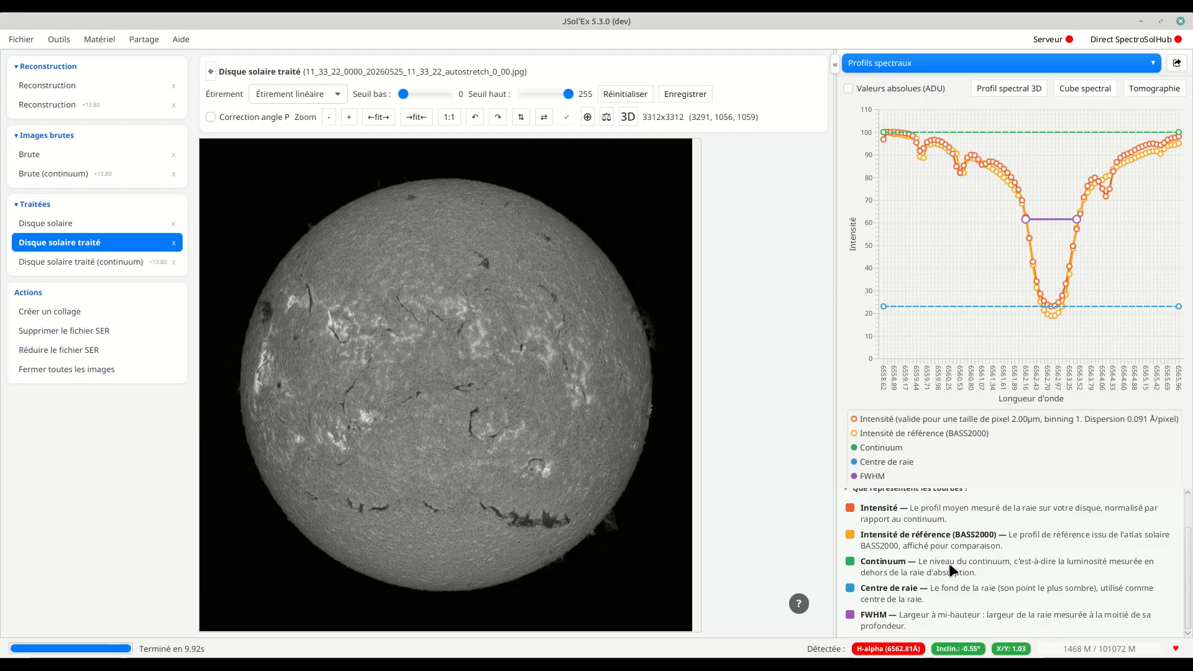
{"action": "scroll", "coordinate": [947, 569], "scroll_direction": "up", "scroll_amount": 1}
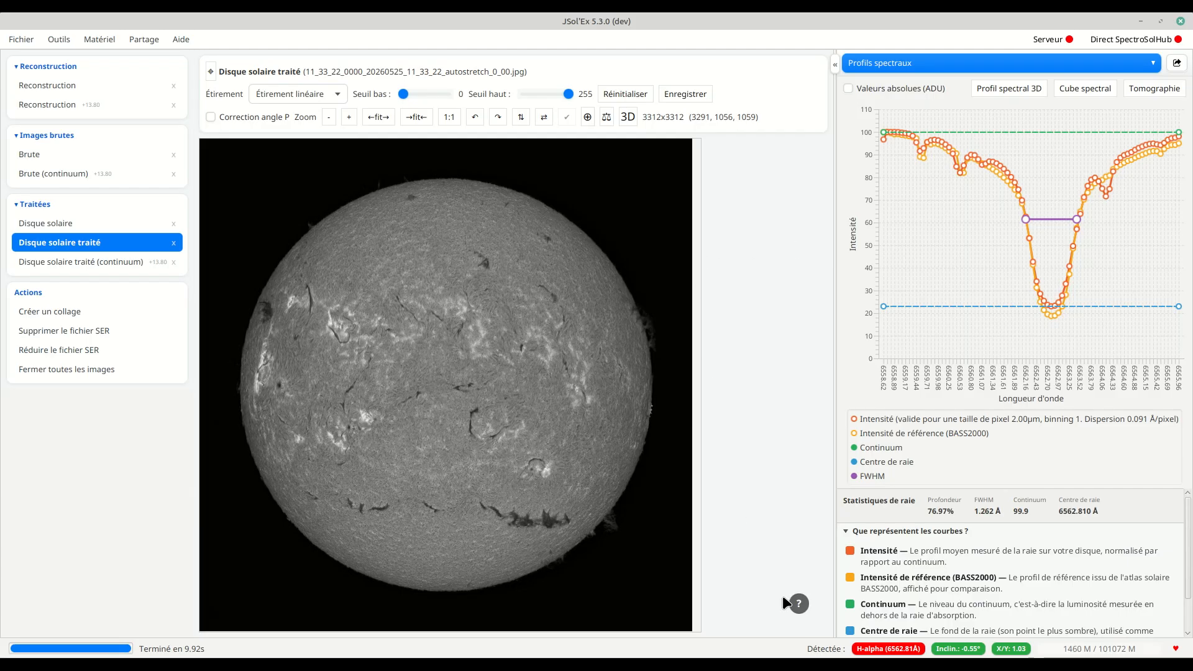
{"action": "left_click", "coordinate": [799, 606]}
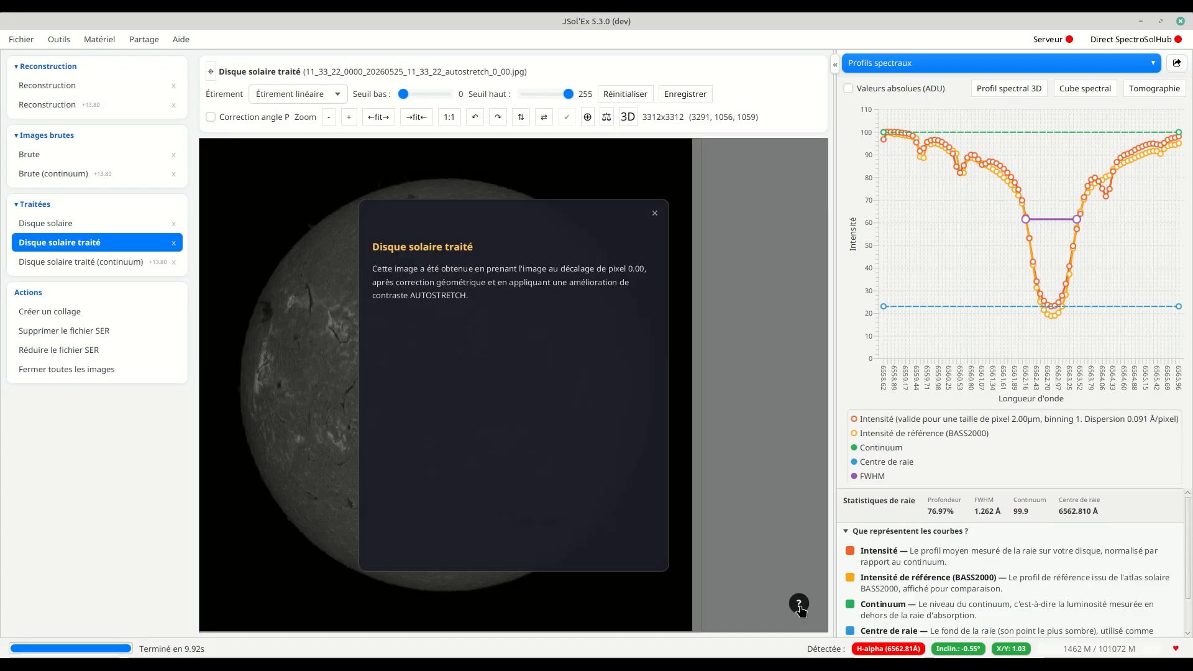
{"action": "left_click", "coordinate": [653, 214]}
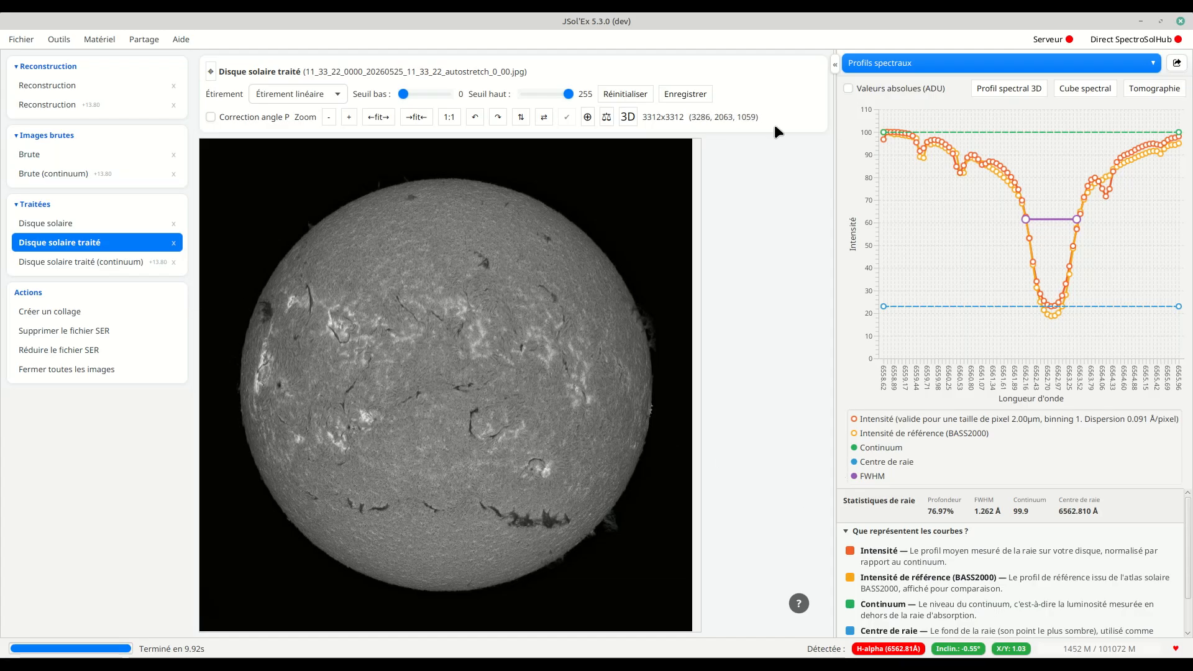
Step: View the processing logs, the image's histogram statistics and the differential rotation analysis page
{"action": "left_click", "coordinate": [909, 68]}
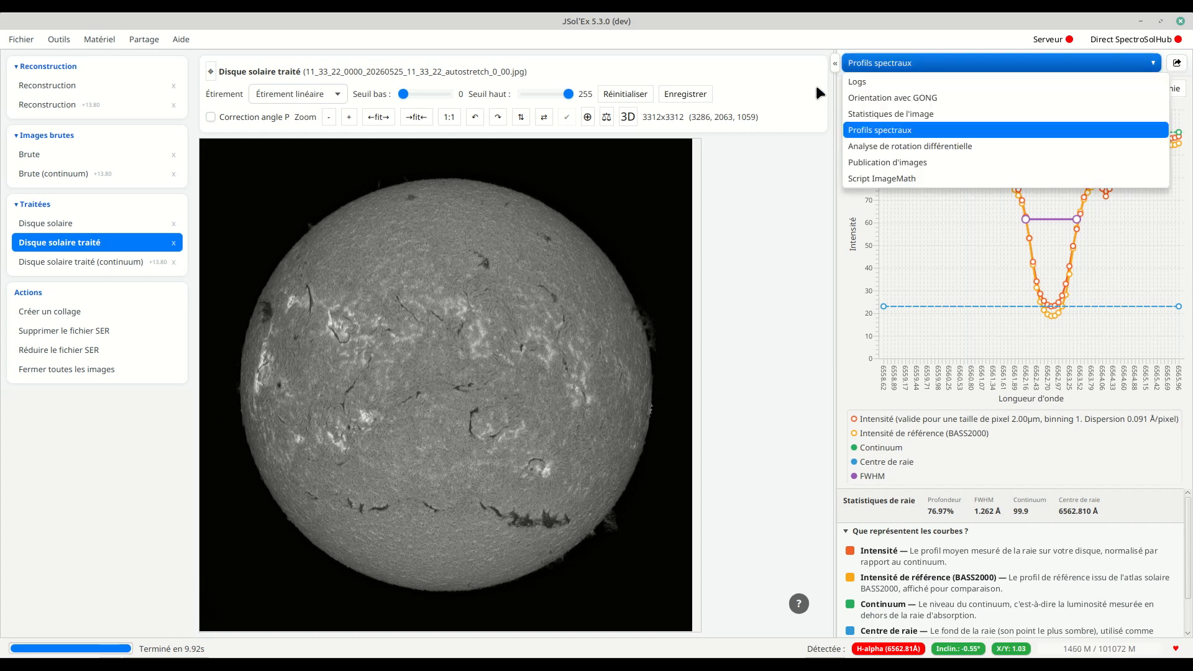
{"action": "left_click", "coordinate": [928, 84]}
{"action": "left_click", "coordinate": [905, 64]}
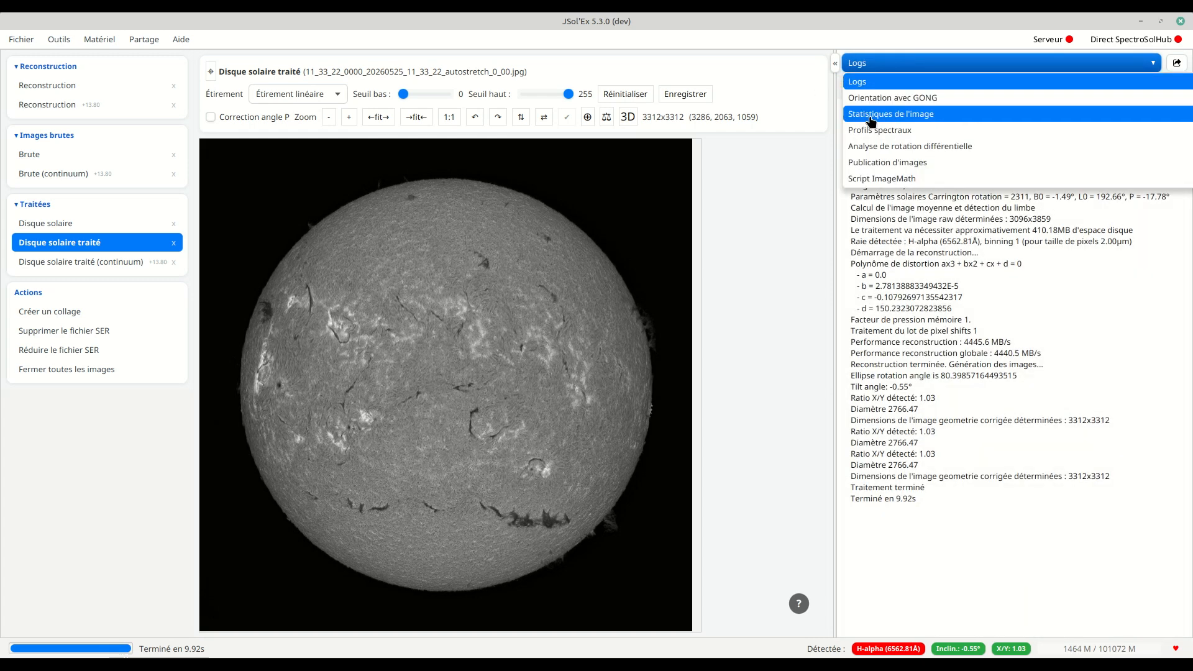
{"action": "left_click", "coordinate": [888, 115]}
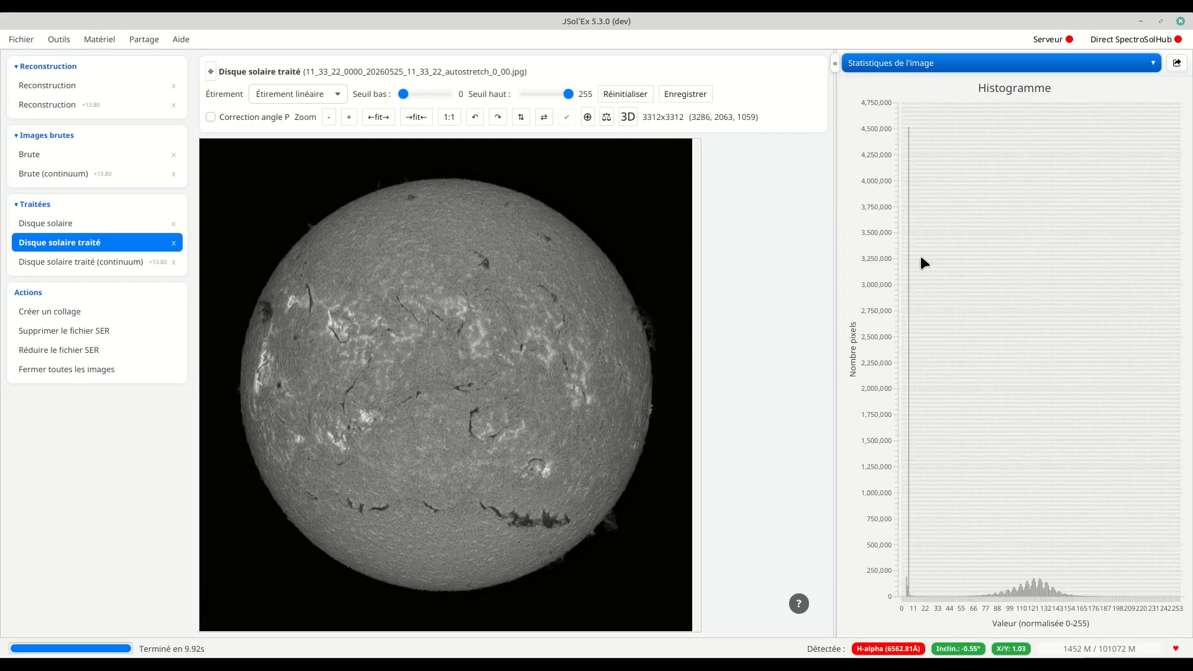
{"action": "left_click", "coordinate": [935, 63]}
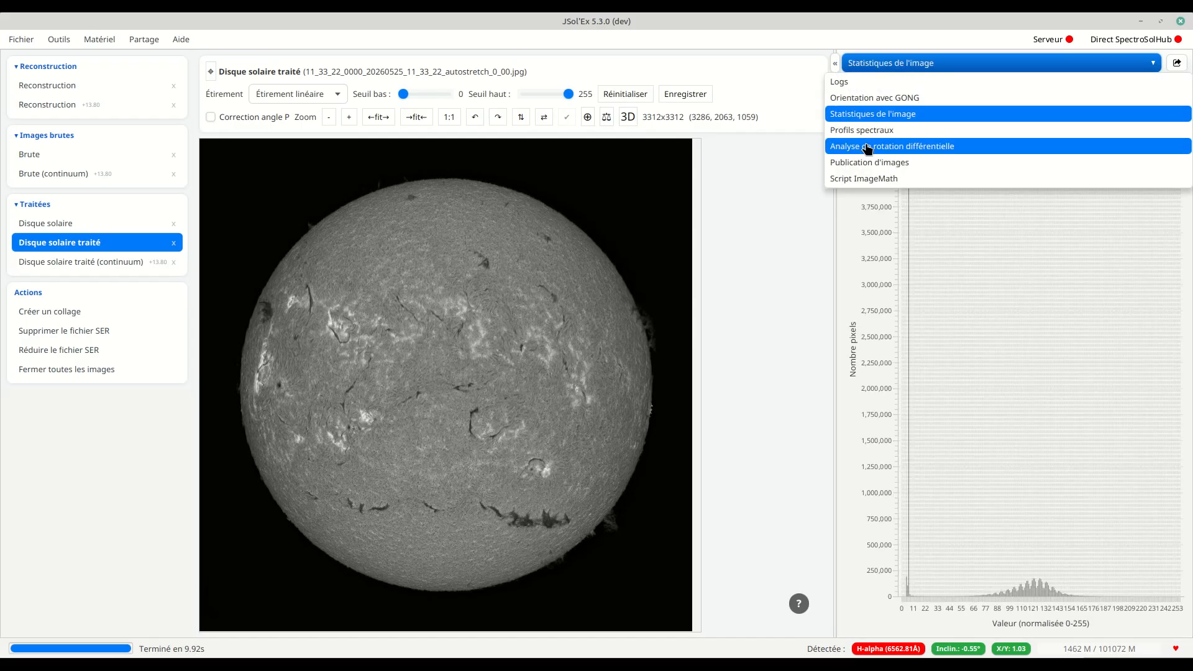
{"action": "left_click", "coordinate": [899, 148]}
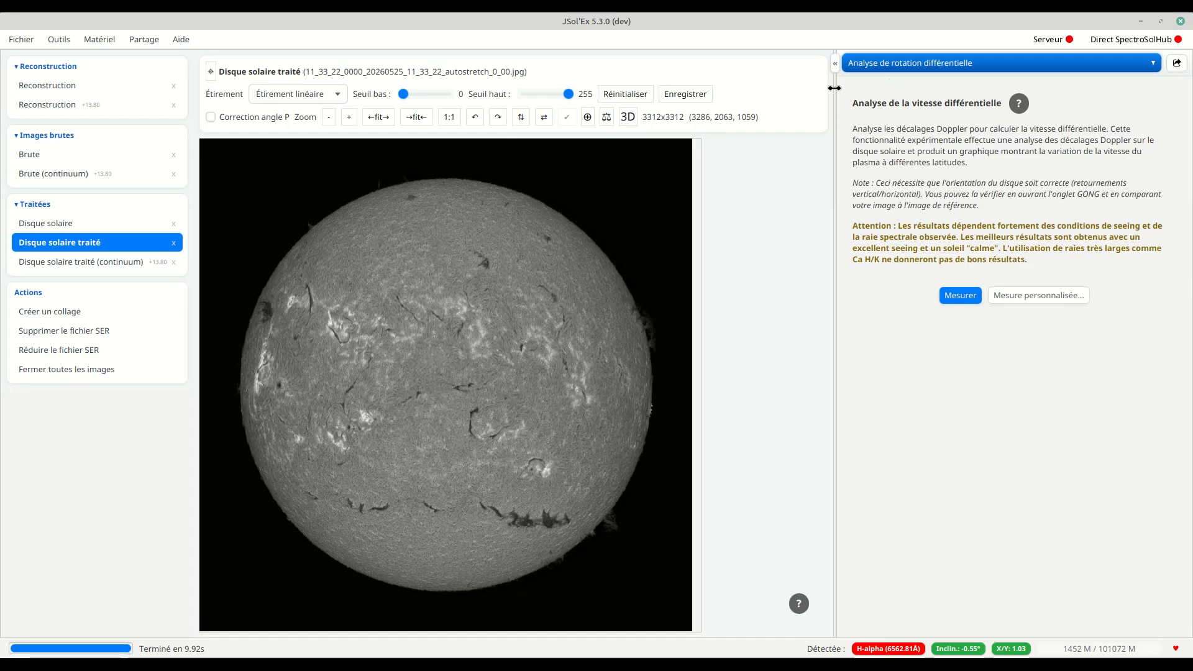
Step: Show the ImageMath script editor and look over the other available views
{"action": "left_click", "coordinate": [870, 65]}
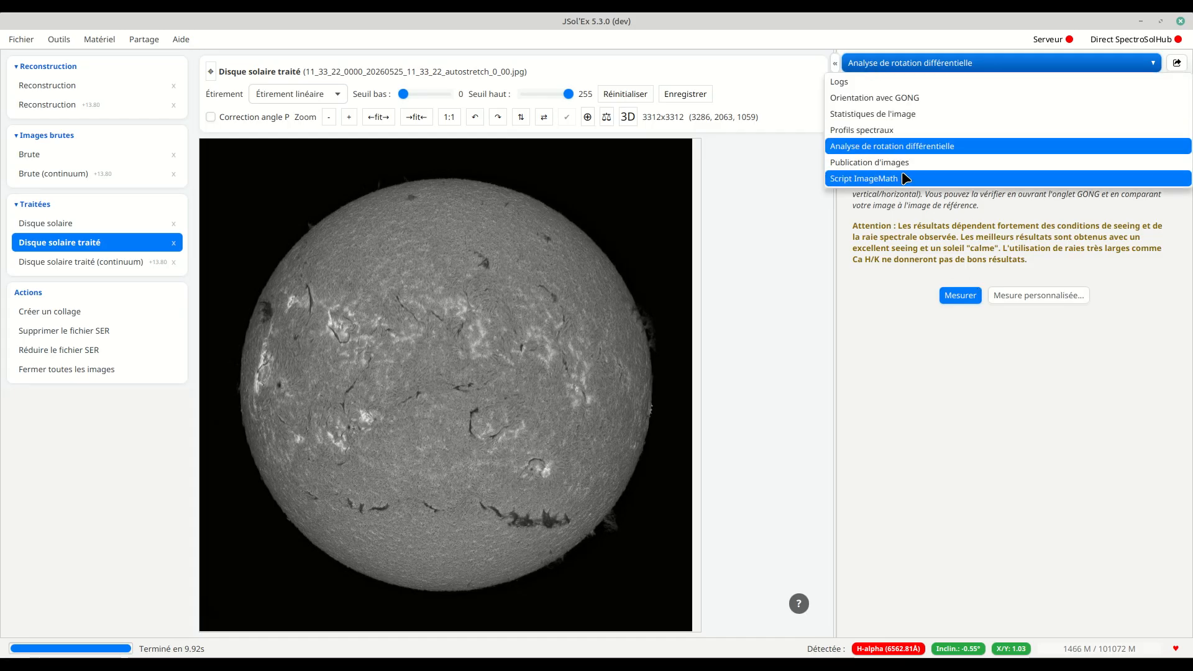
{"action": "left_click", "coordinate": [963, 388]}
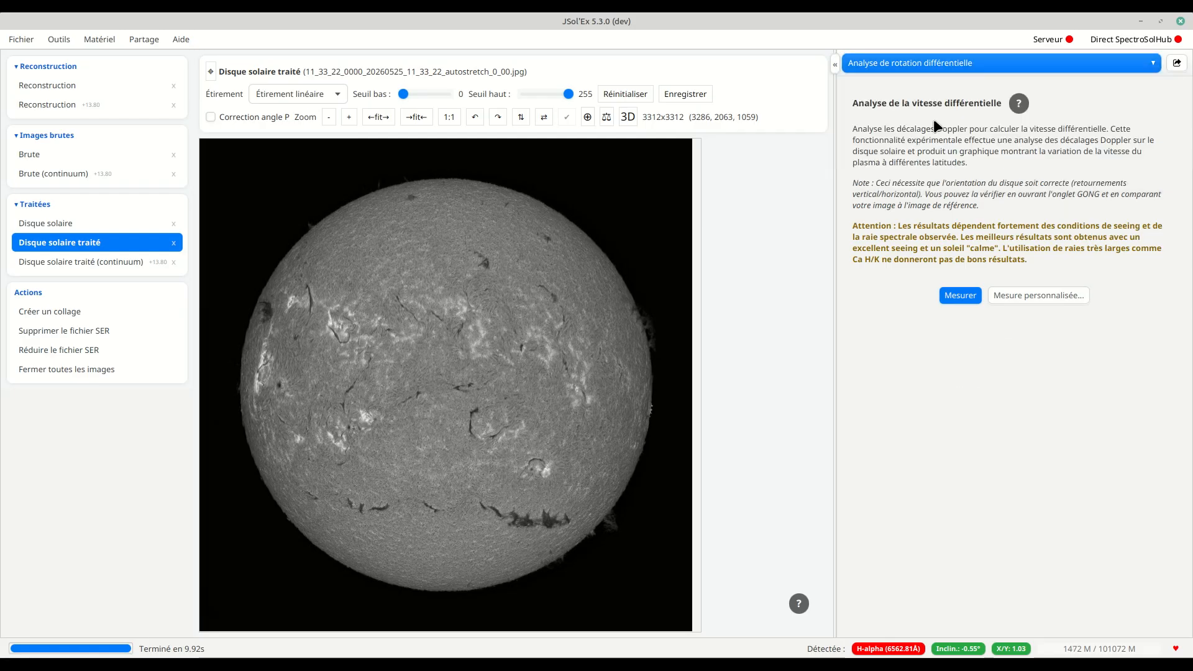
{"action": "left_click", "coordinate": [926, 63]}
{"action": "left_click", "coordinate": [893, 180]}
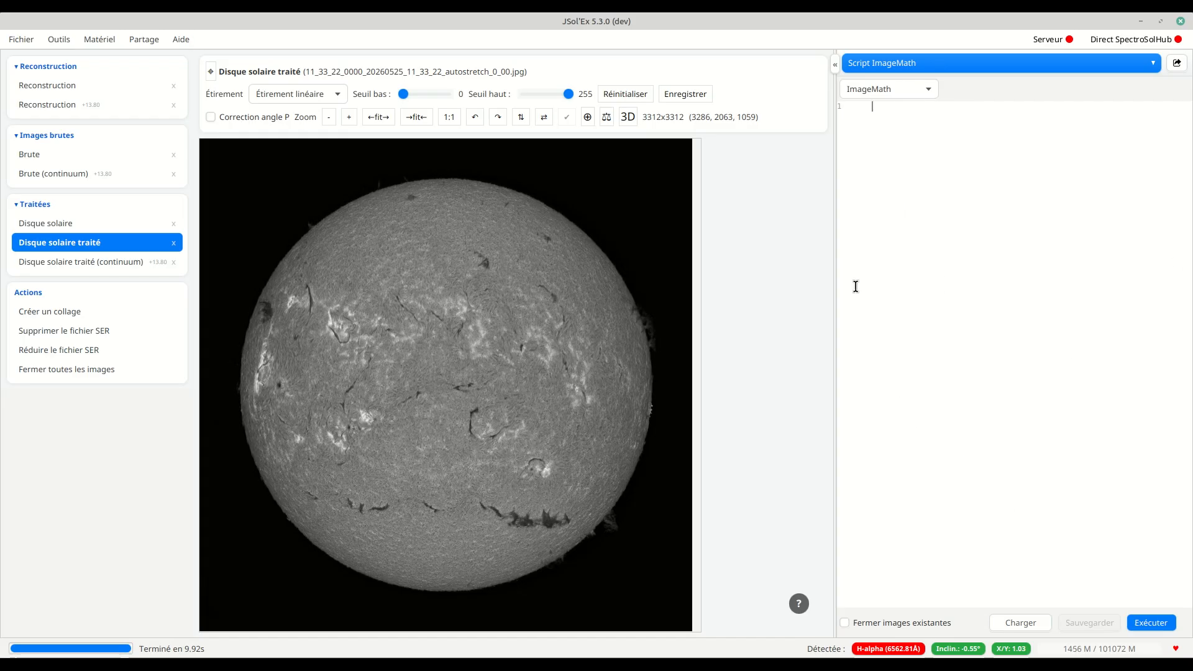
{"action": "left_click", "coordinate": [926, 66]}
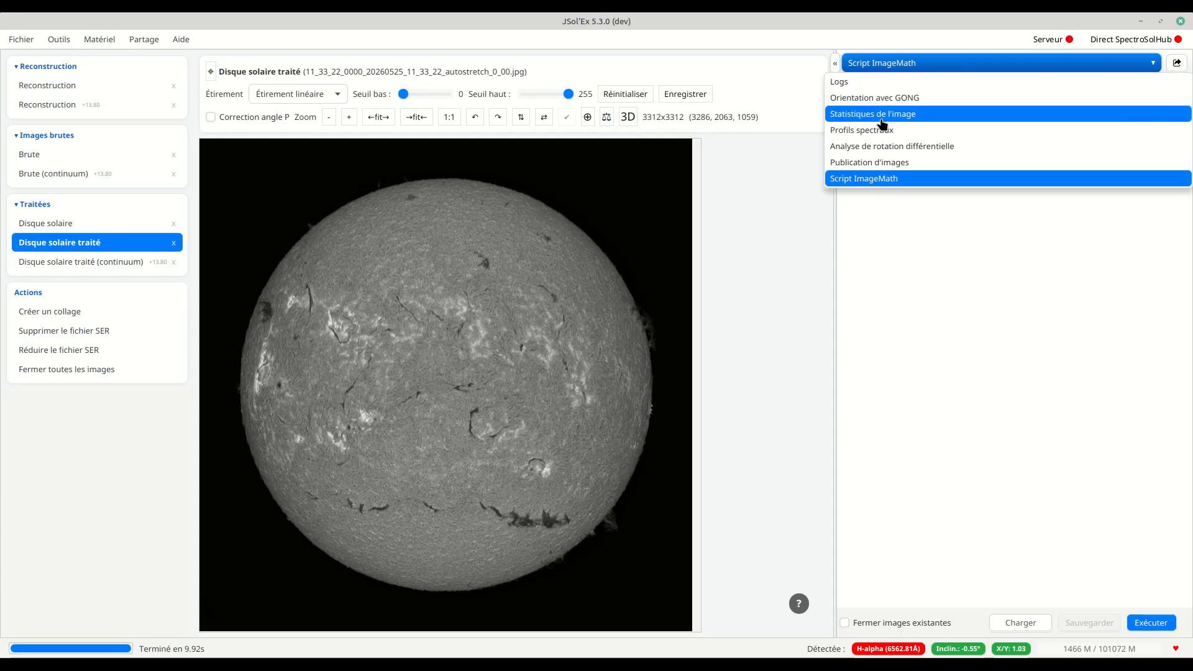
{"action": "left_click", "coordinate": [923, 384]}
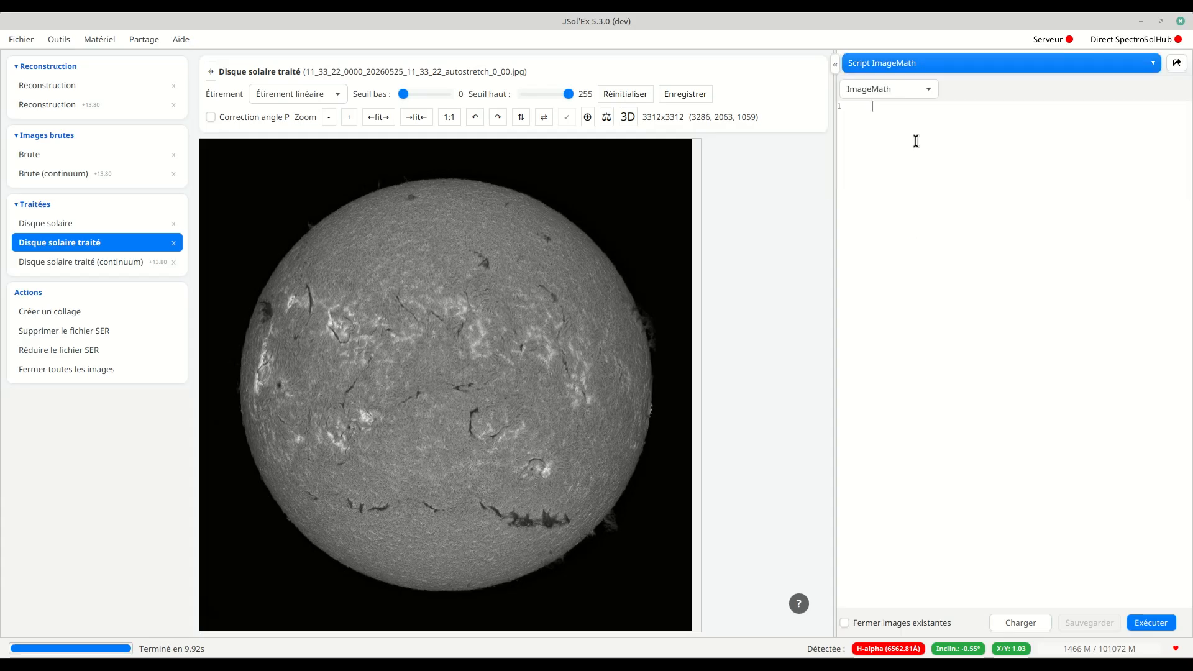
Step: Download the GONG reference image for the observation time at the full 2048×2048 size
{"action": "left_click", "coordinate": [906, 64]}
{"action": "left_click", "coordinate": [874, 99]}
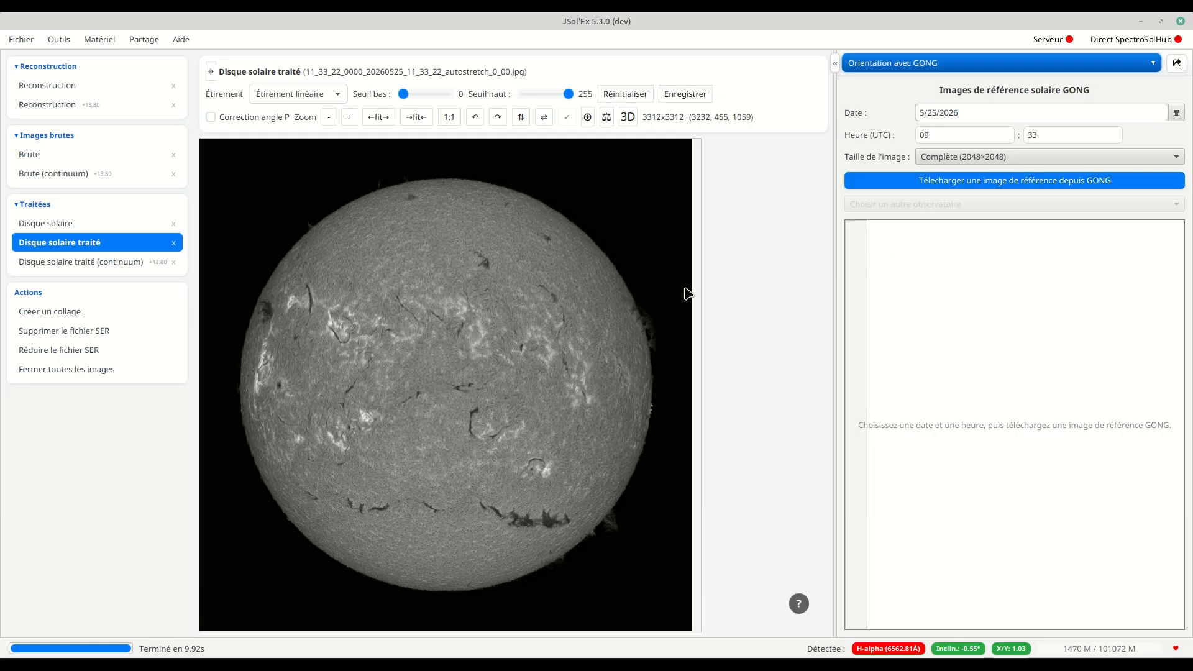
{"action": "left_click", "coordinate": [948, 181]}
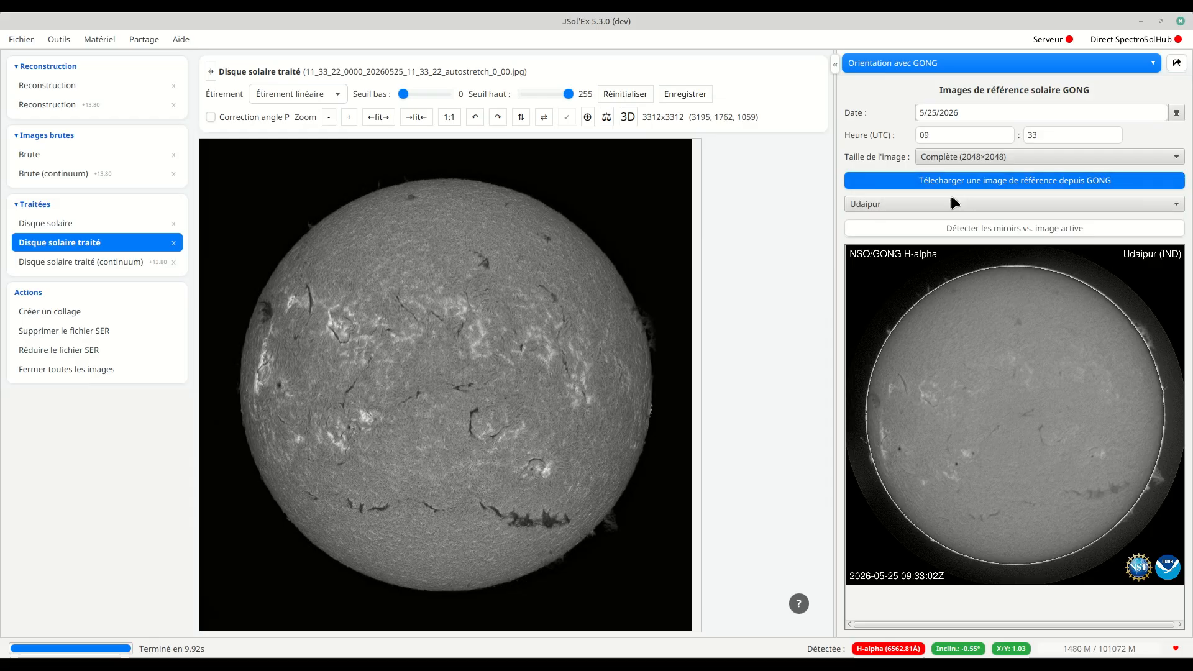
{"action": "left_click", "coordinate": [1019, 159]}
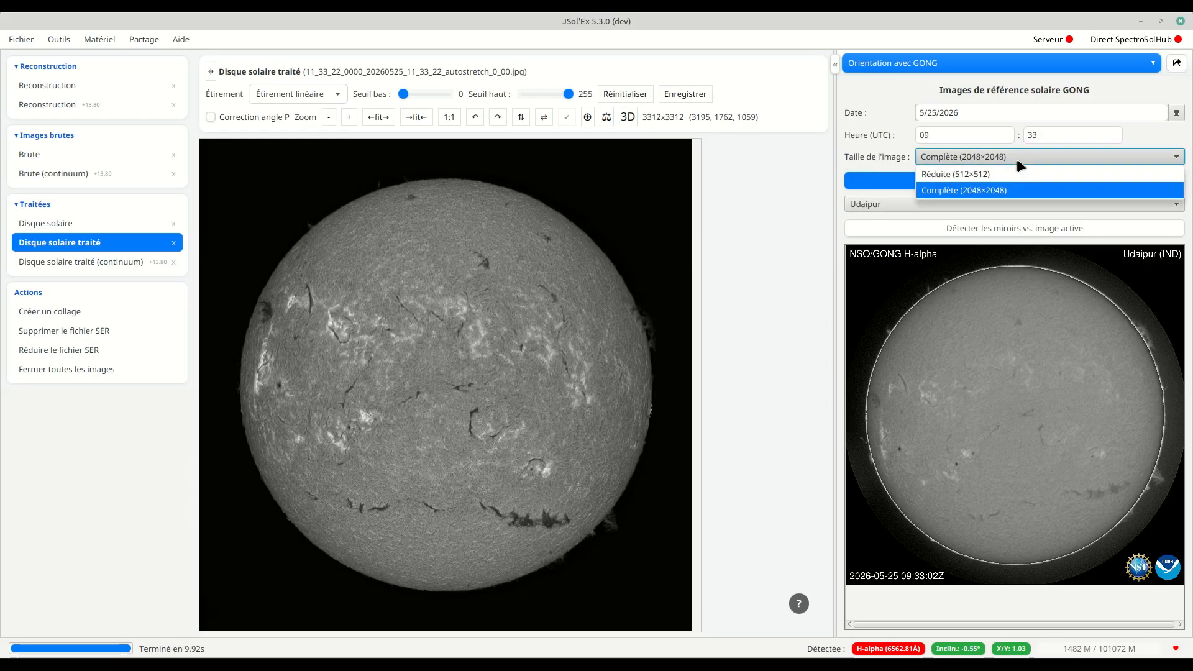
{"action": "left_click", "coordinate": [943, 159]}
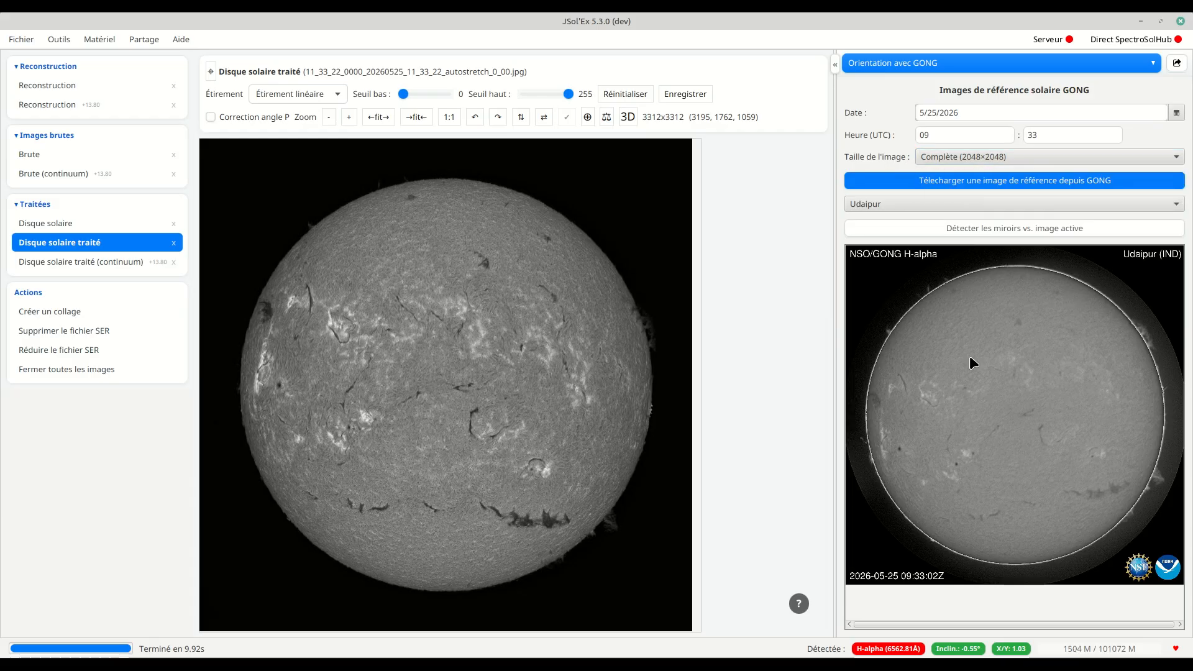
Step: Compare the GONG reference images from El Teide, Learmonth and Boulder, ending on the Udaipur image
{"action": "left_click", "coordinate": [891, 203]}
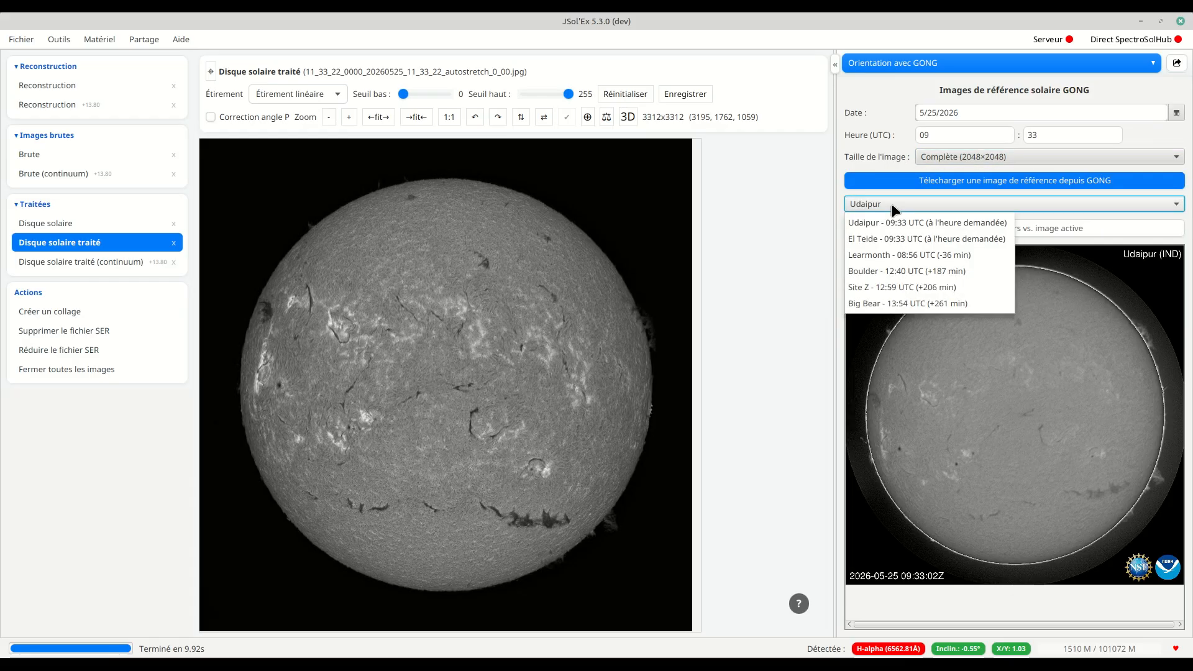
{"action": "left_click", "coordinate": [888, 247]}
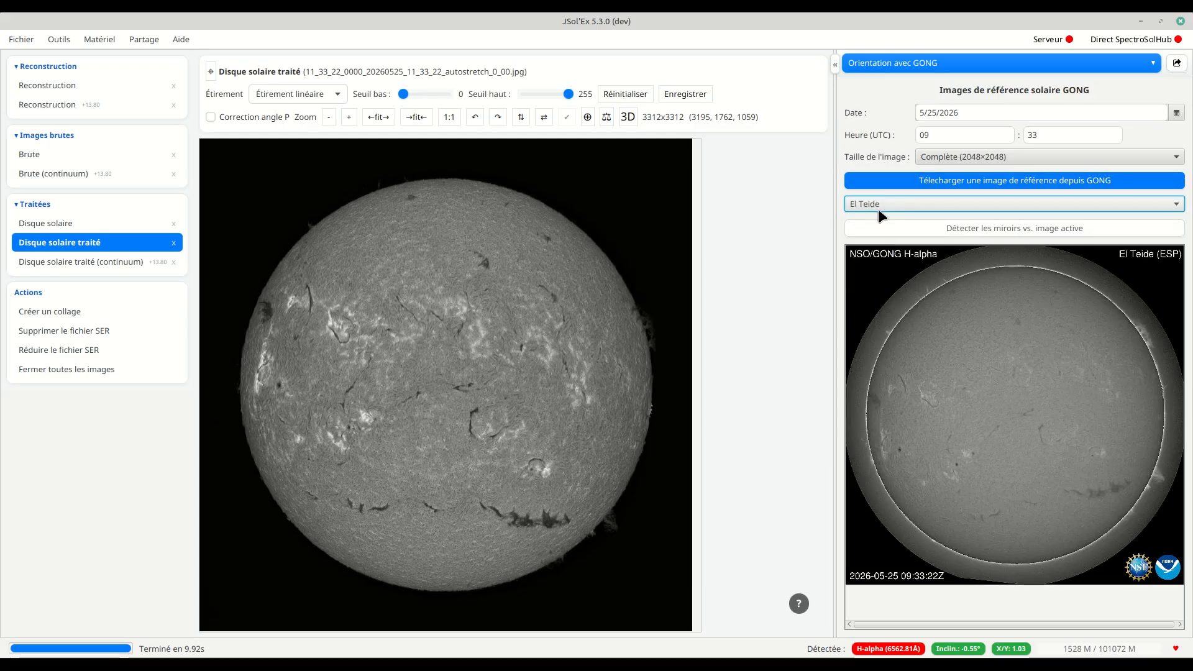
{"action": "left_click", "coordinate": [878, 209]}
{"action": "left_click", "coordinate": [879, 255]}
{"action": "left_click", "coordinate": [896, 204]}
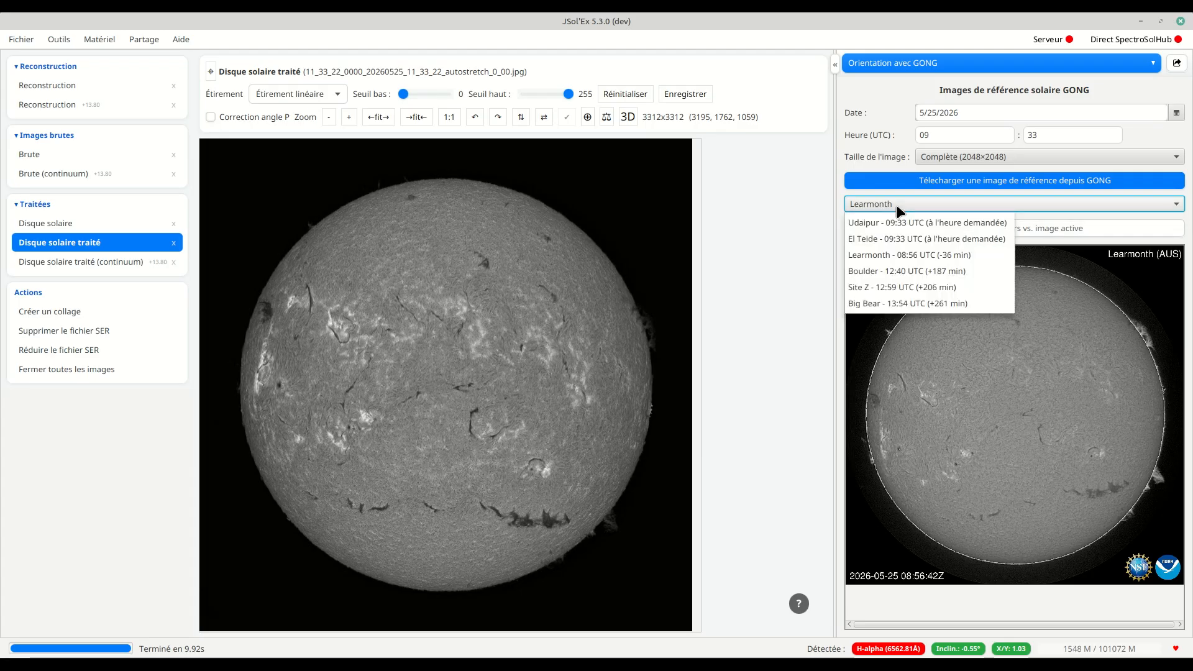
{"action": "left_click", "coordinate": [892, 274]}
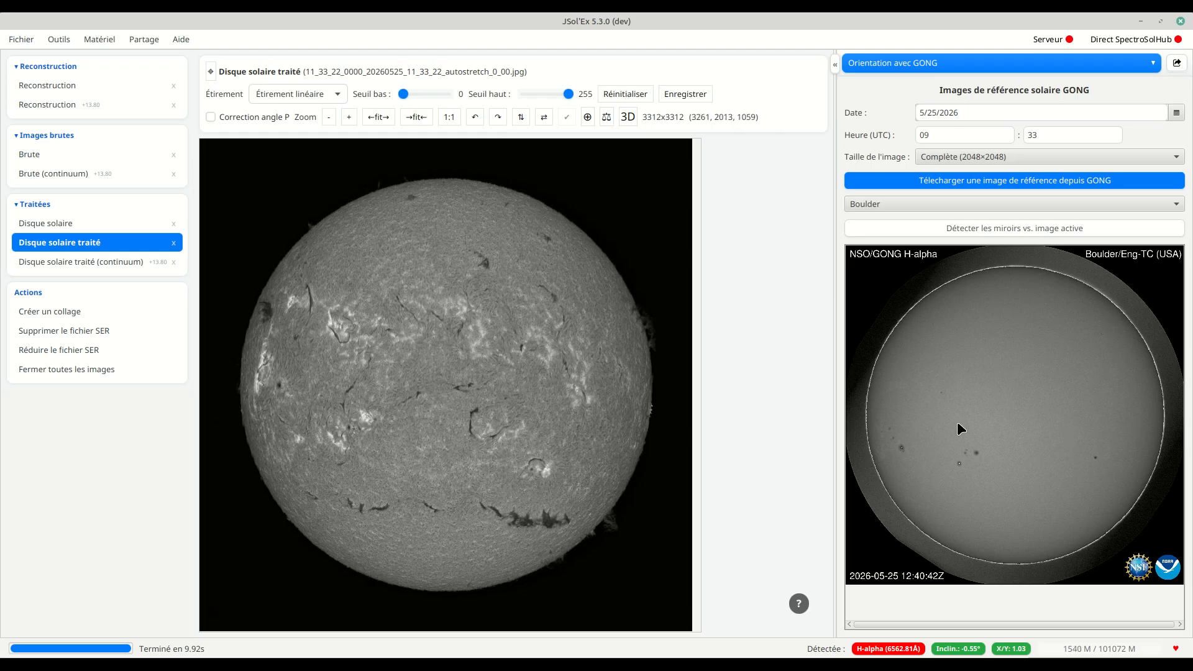
{"action": "left_click", "coordinate": [891, 202]}
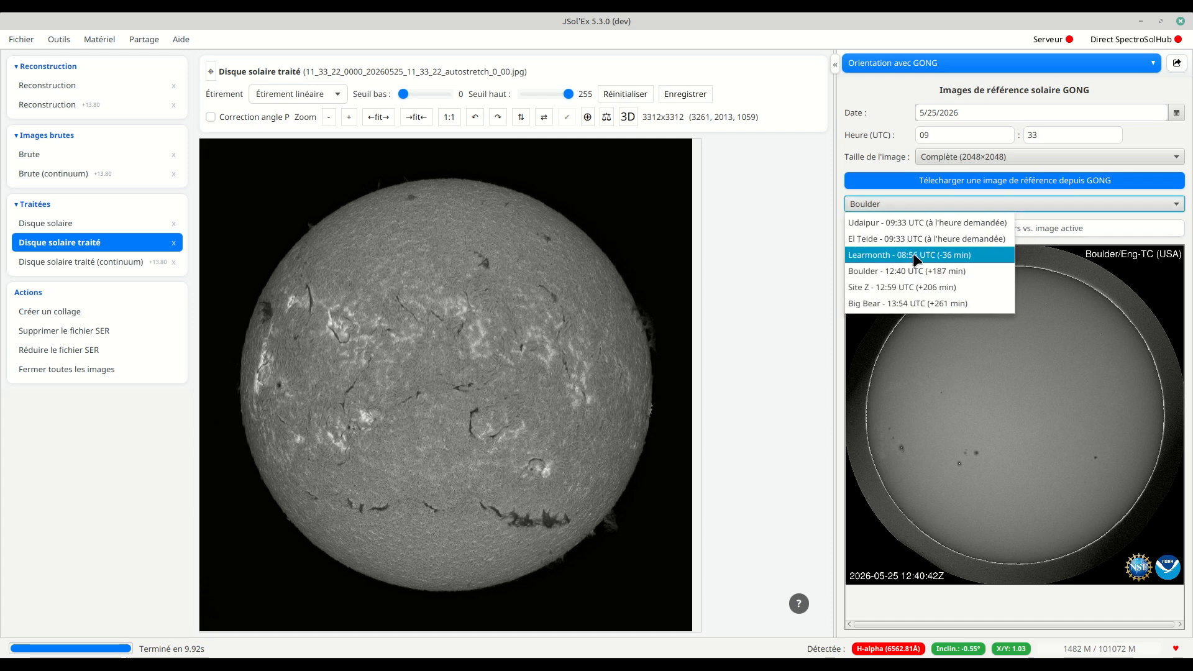
{"action": "left_click", "coordinate": [887, 223]}
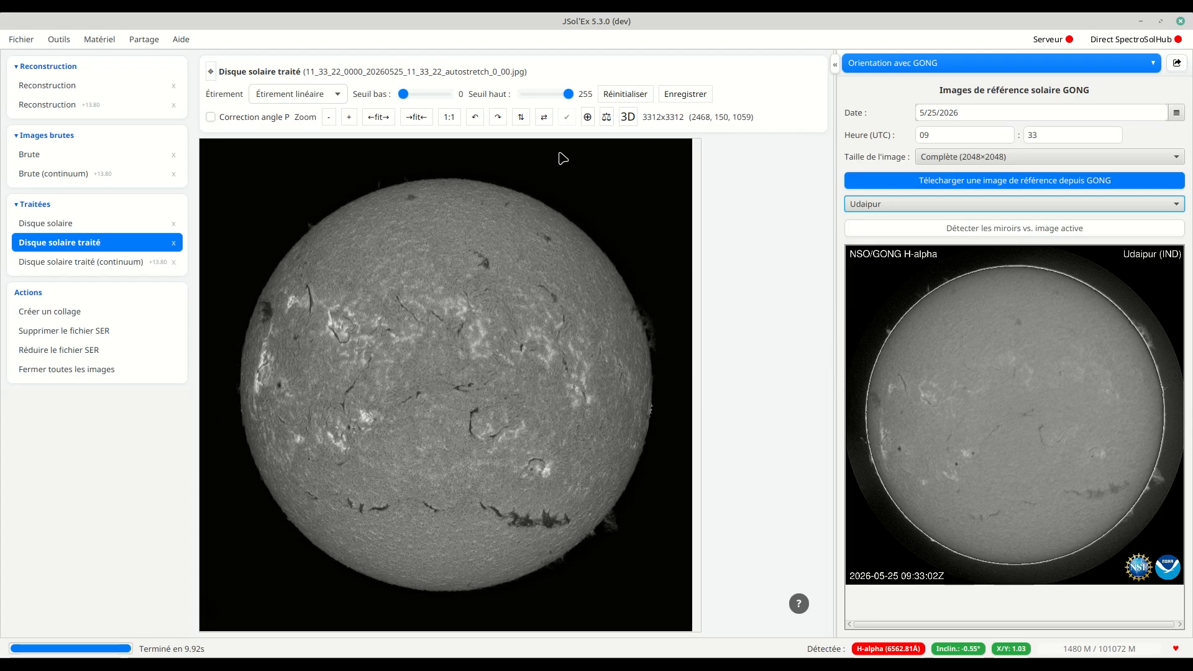
Step: Test mirror detection against the Udaipur GONG reference with the solar disk flipped vertically and again with the flip reversed
{"action": "left_click", "coordinate": [520, 118]}
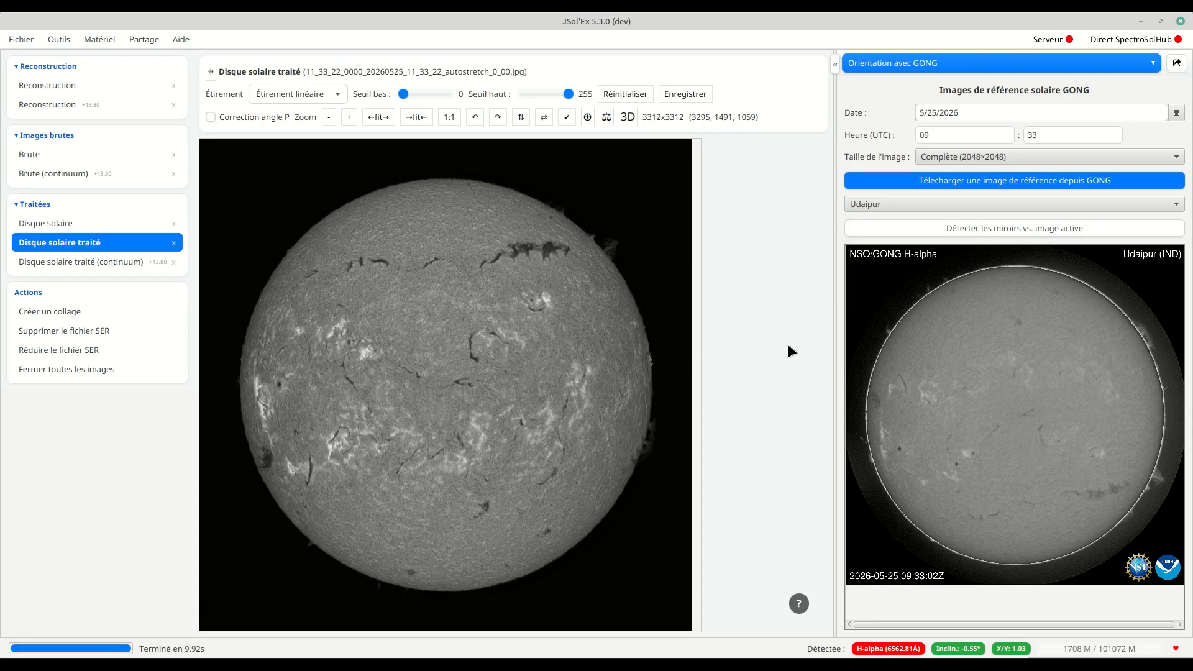
{"action": "left_click", "coordinate": [961, 234]}
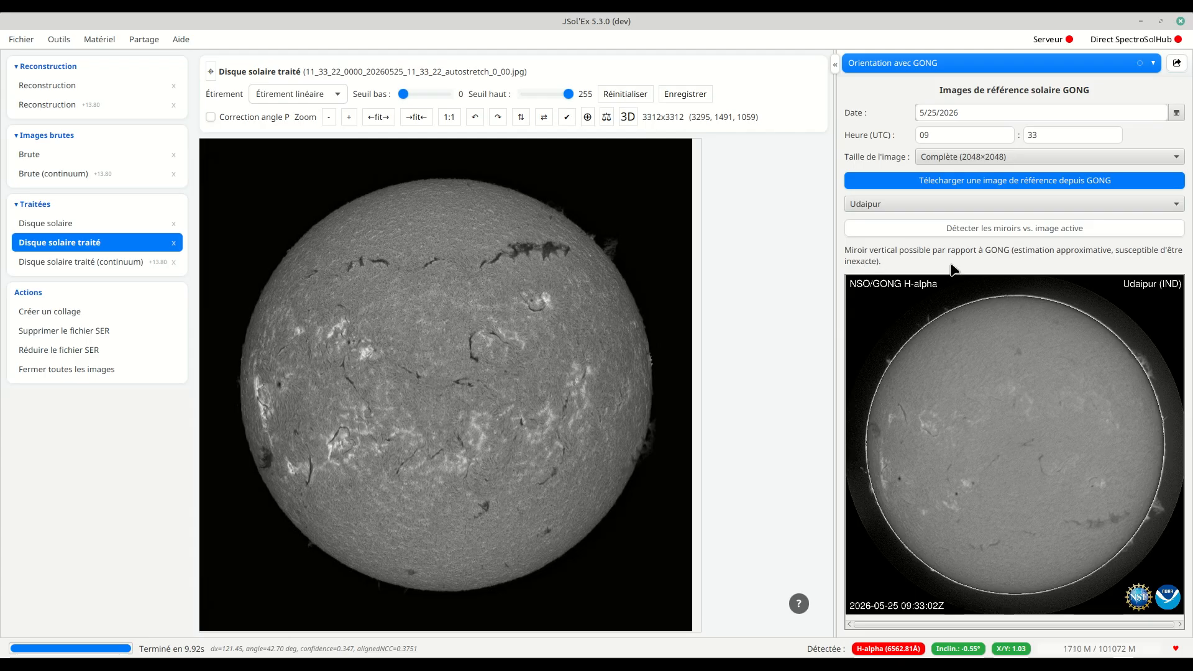
{"action": "left_click", "coordinate": [520, 117]}
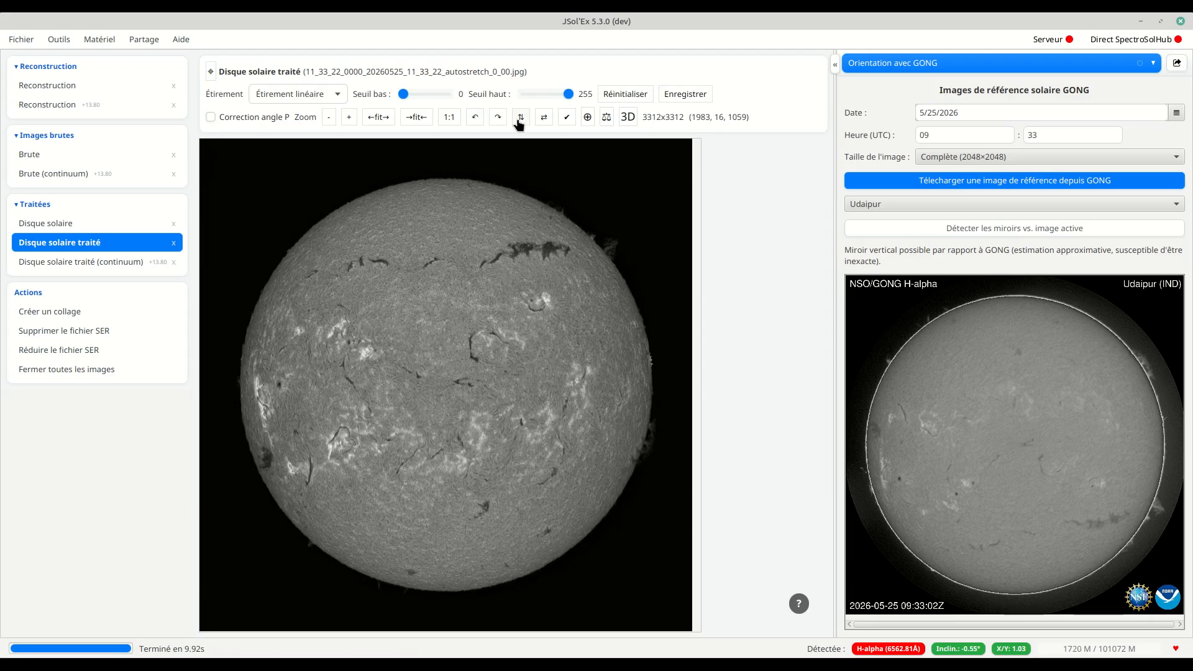
{"action": "left_click", "coordinate": [990, 229]}
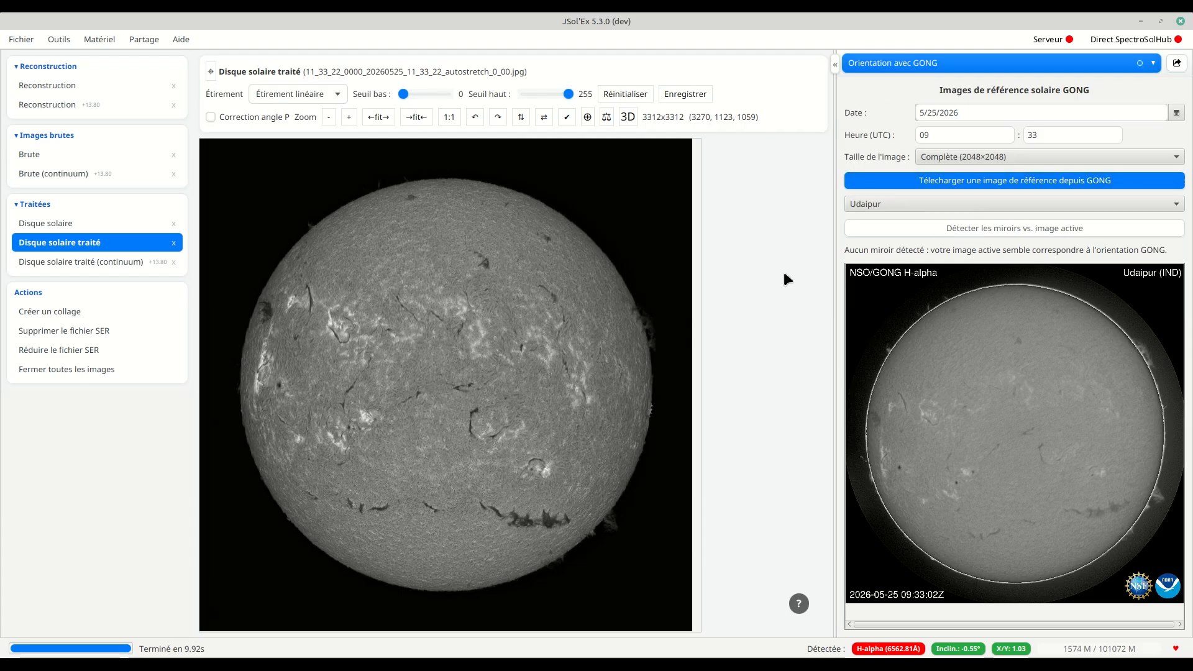
{"action": "left_click", "coordinate": [889, 70]}
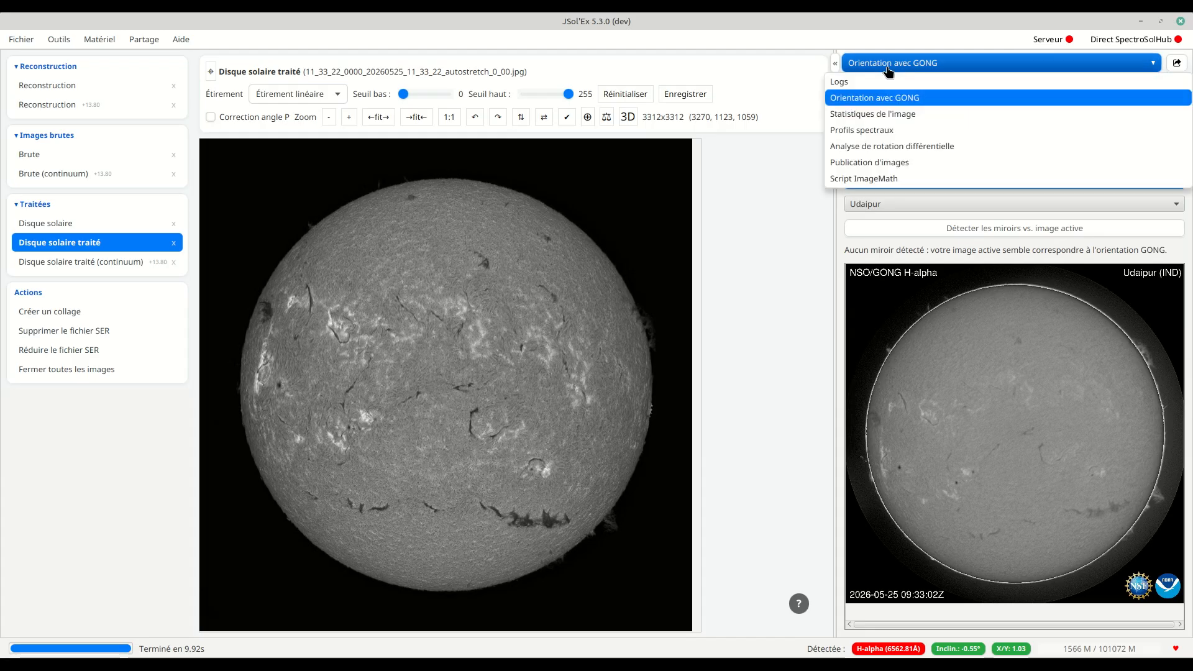
{"action": "left_click", "coordinate": [888, 69]}
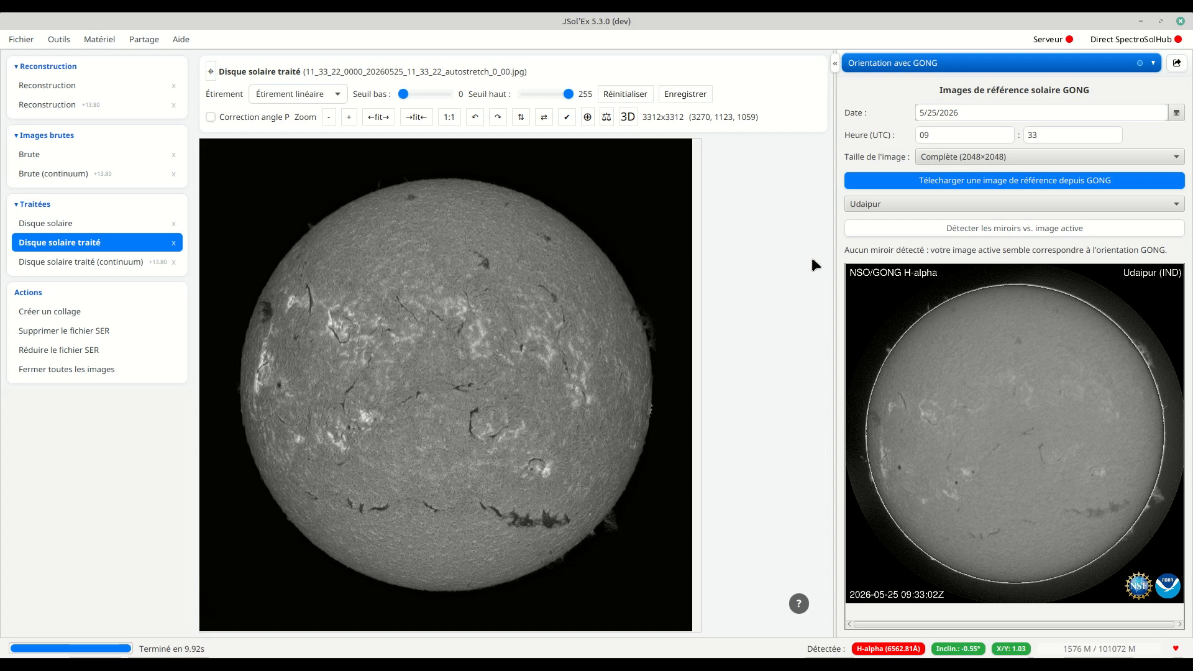
Step: Open the image publication view and start the BASS2000 submission assistant, advancing to the image orientation check
{"action": "left_click", "coordinate": [1177, 64]}
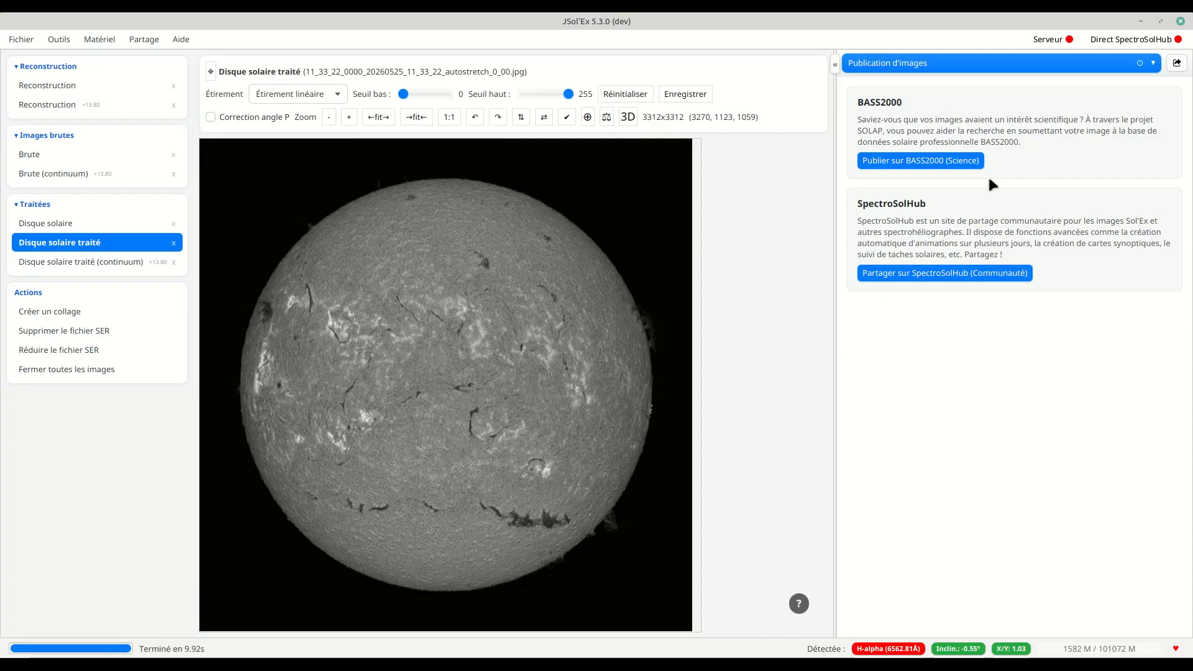
{"action": "left_click", "coordinate": [895, 162]}
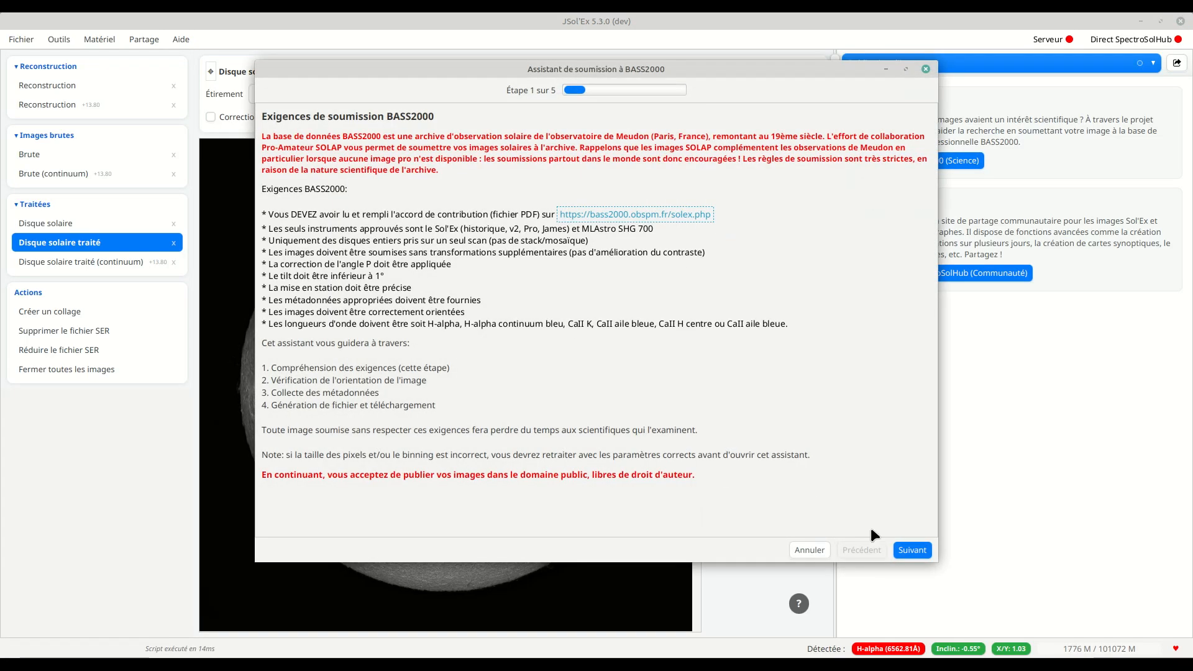
{"action": "left_click", "coordinate": [913, 551]}
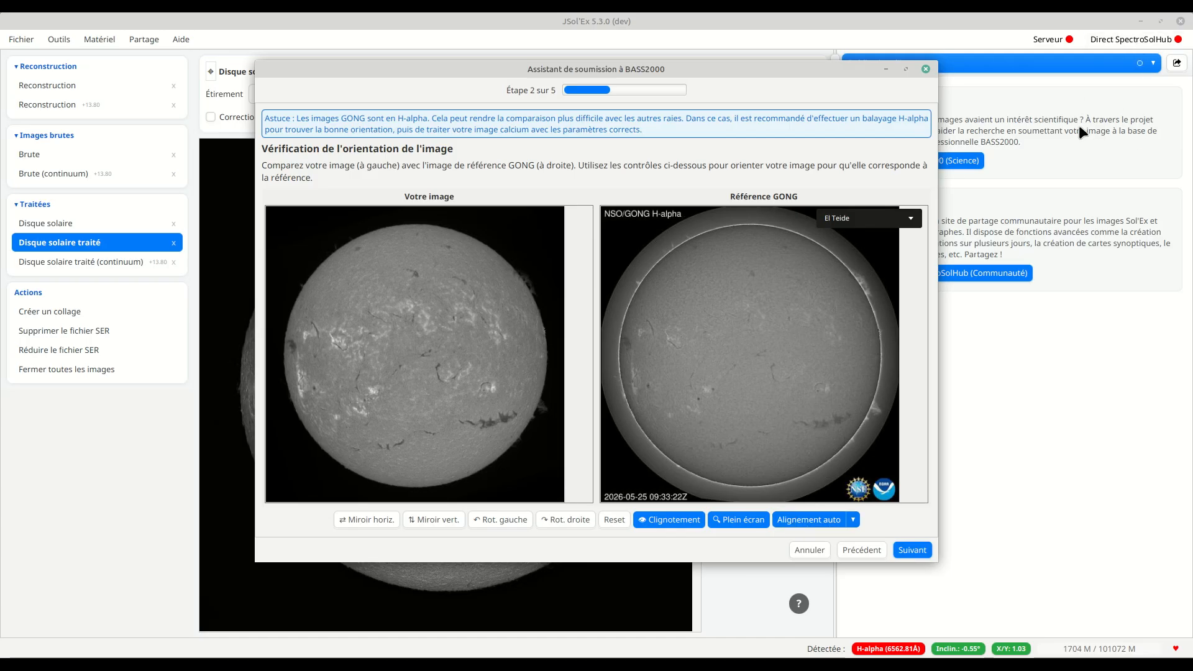
{"action": "left_click_drag", "start_coordinate": [717, 69], "coordinate": [648, 71]}
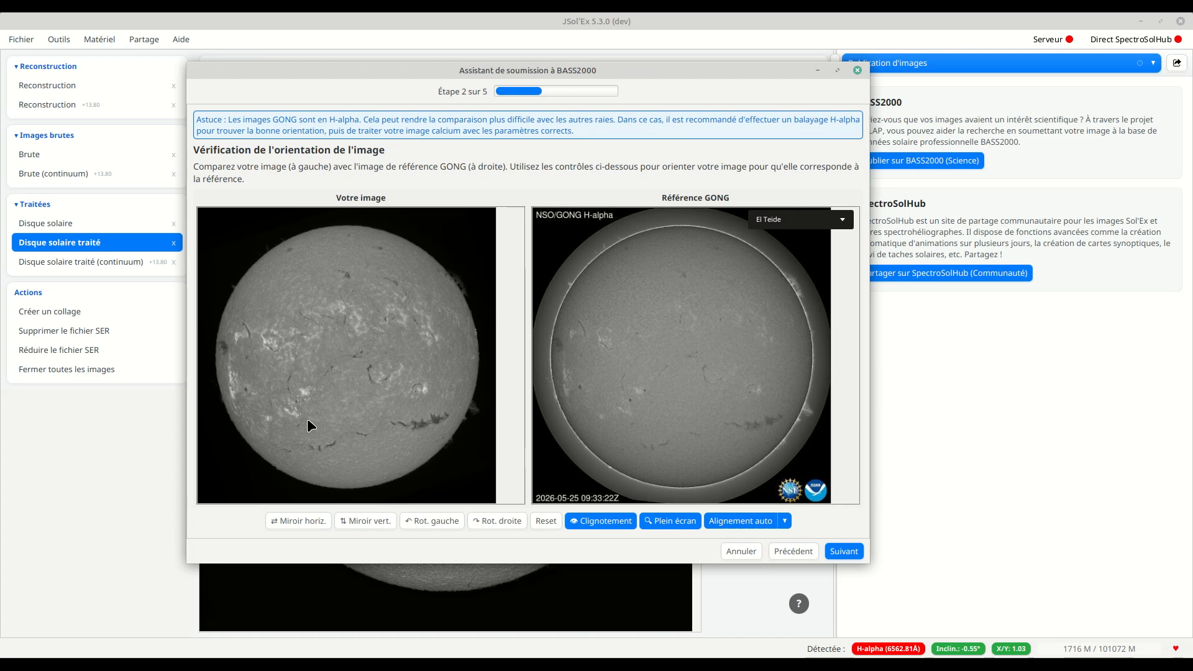
Step: Auto-align the solar image with the El Teide GONG reference and inspect the blink comparison in full screen
{"action": "left_click", "coordinate": [740, 525]}
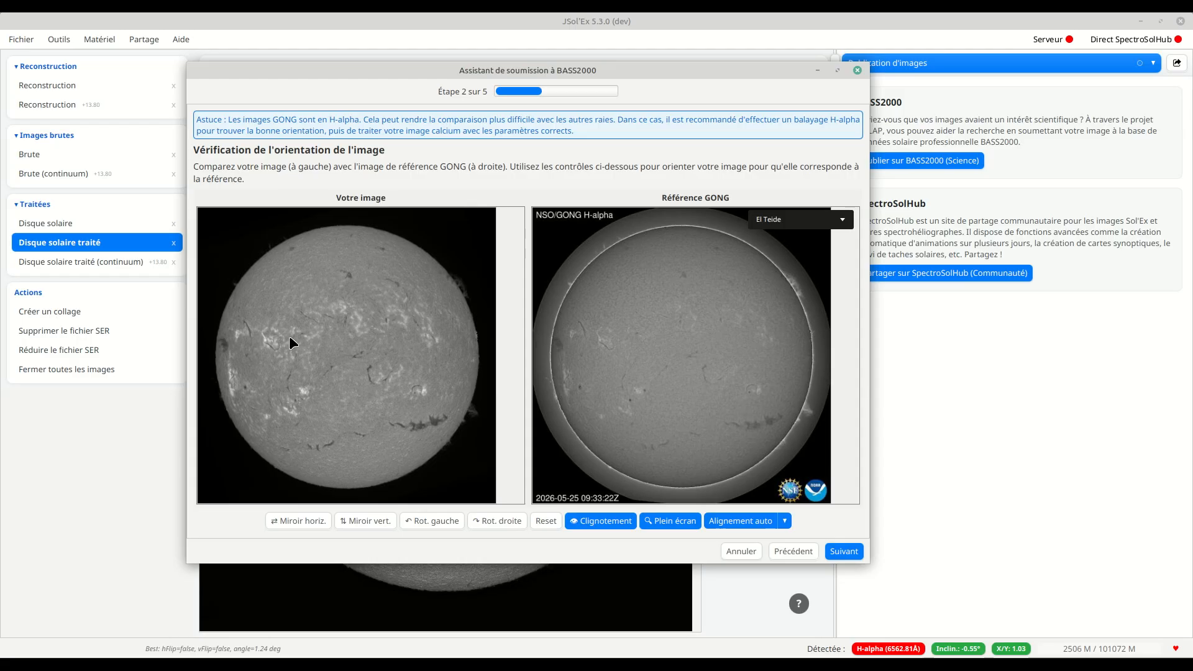
{"action": "left_click", "coordinate": [660, 526]}
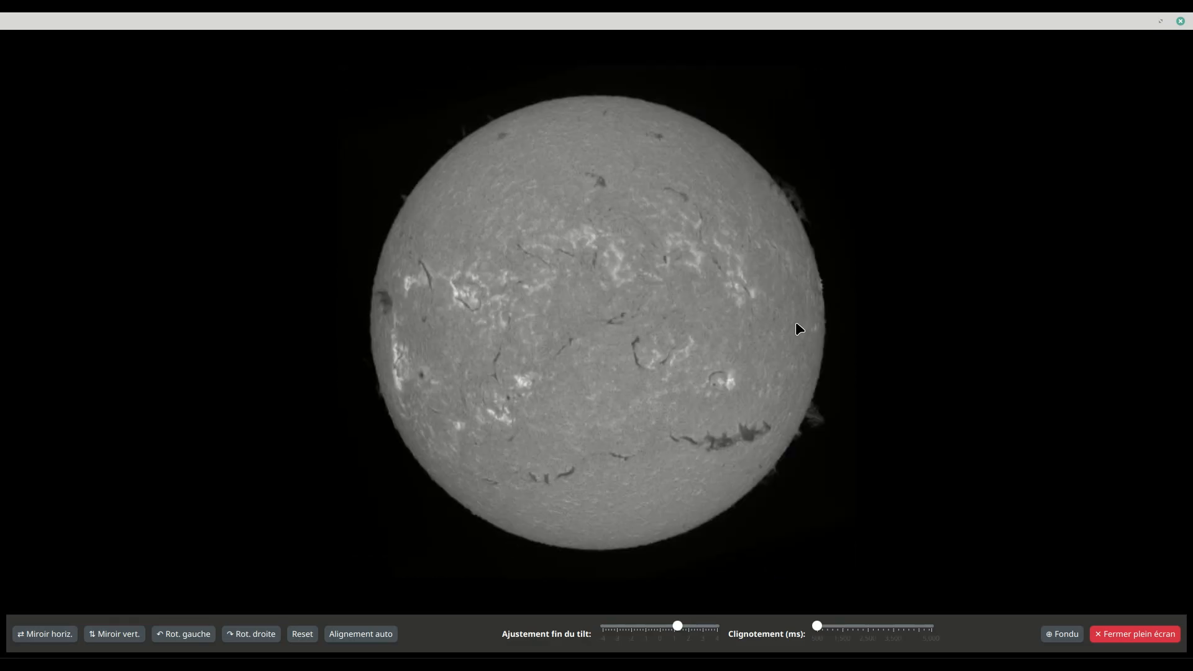
{"action": "left_click", "coordinate": [1144, 636]}
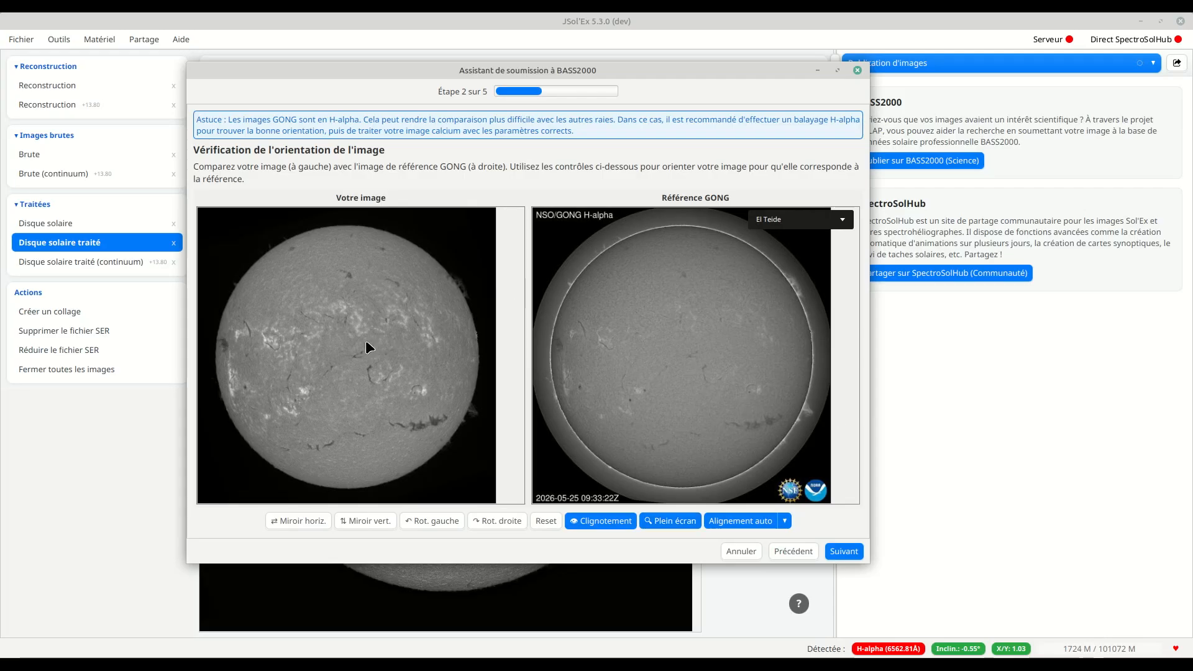
Step: Switch the GONG reference to Udaipur and then Learmonth, and inspect the Learmonth comparison in full screen
{"action": "left_click", "coordinate": [822, 231]}
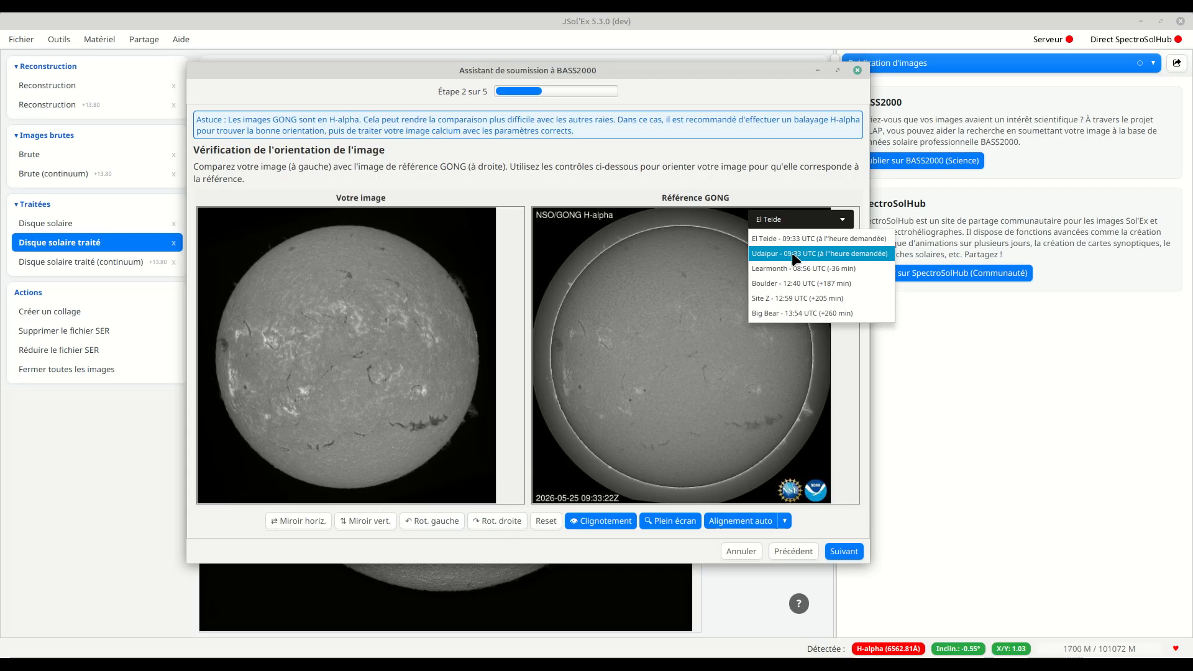
{"action": "left_click", "coordinate": [791, 252]}
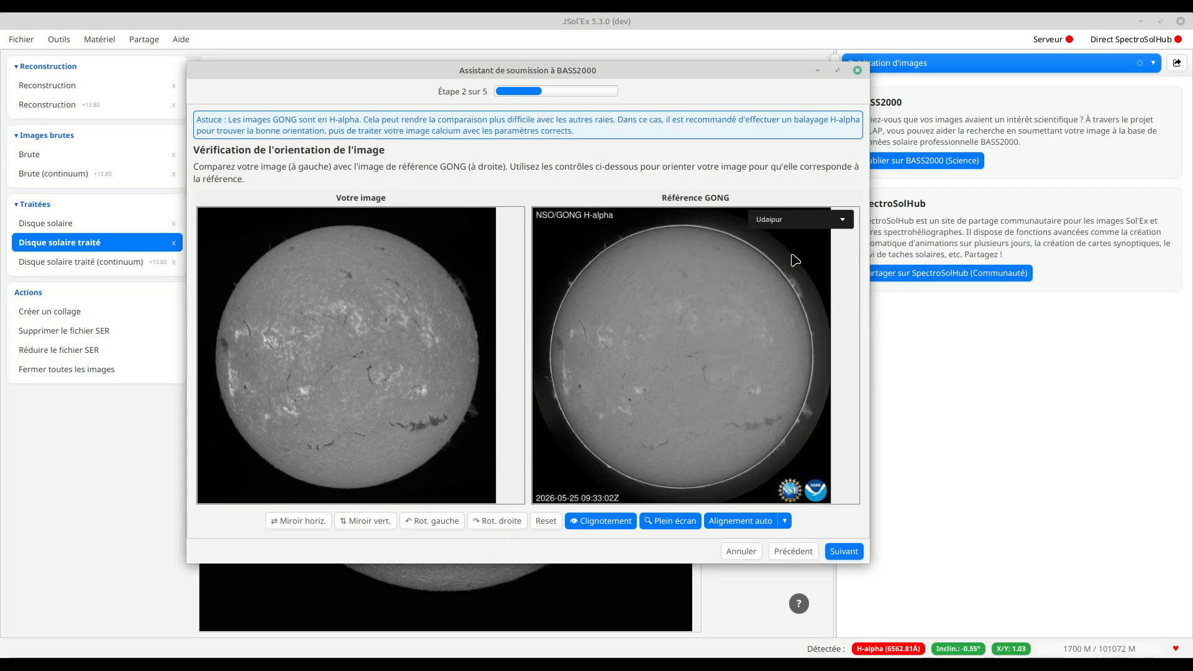
{"action": "left_click", "coordinate": [789, 222]}
{"action": "left_click", "coordinate": [765, 271]}
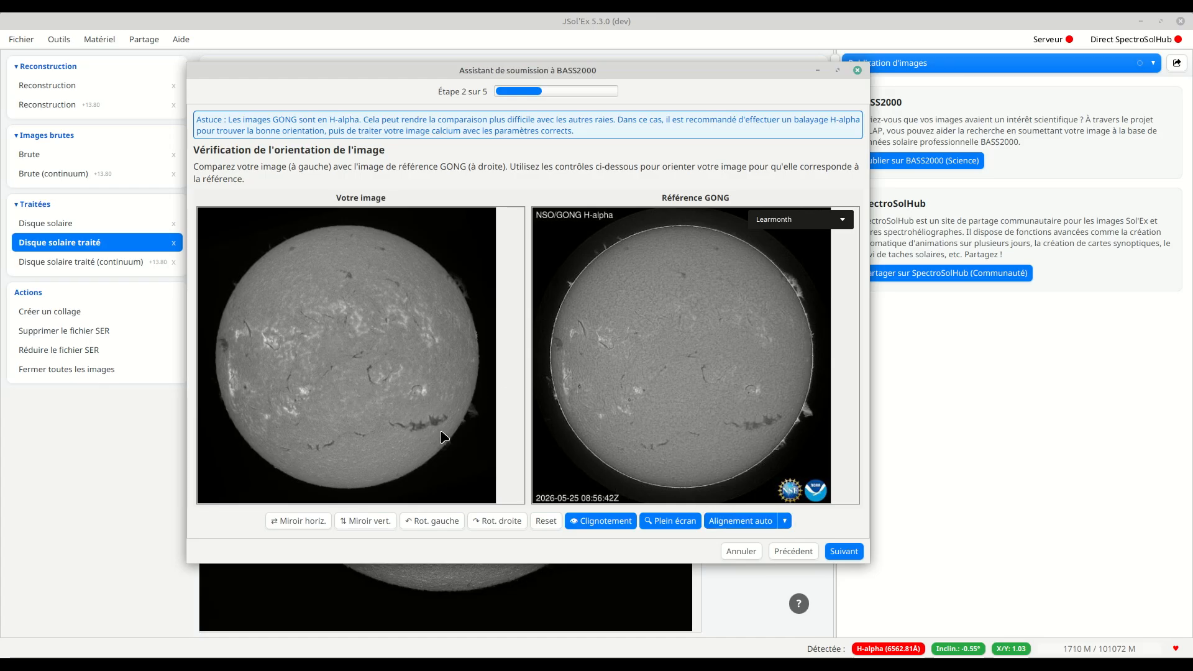
{"action": "left_click", "coordinate": [645, 530]}
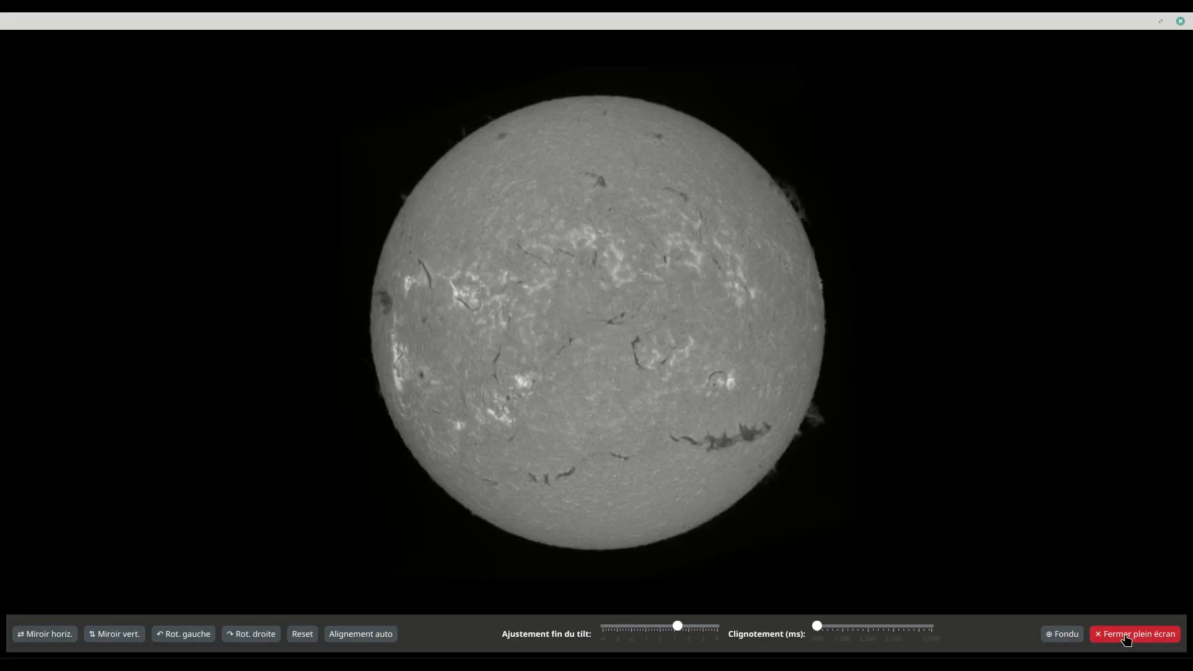
{"action": "left_click", "coordinate": [1124, 635]}
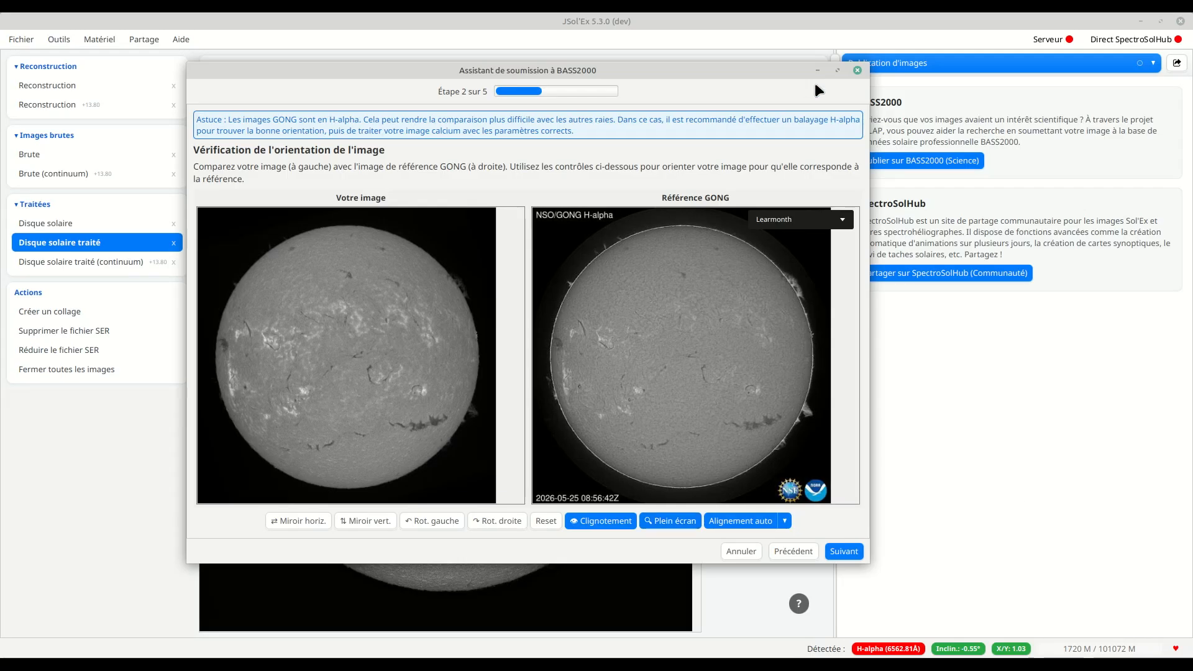
Step: Look at the BASS2000 metadata page and the SpectroSolHub authentication page, closing each assistant without submitting
{"action": "left_click", "coordinate": [843, 551]}
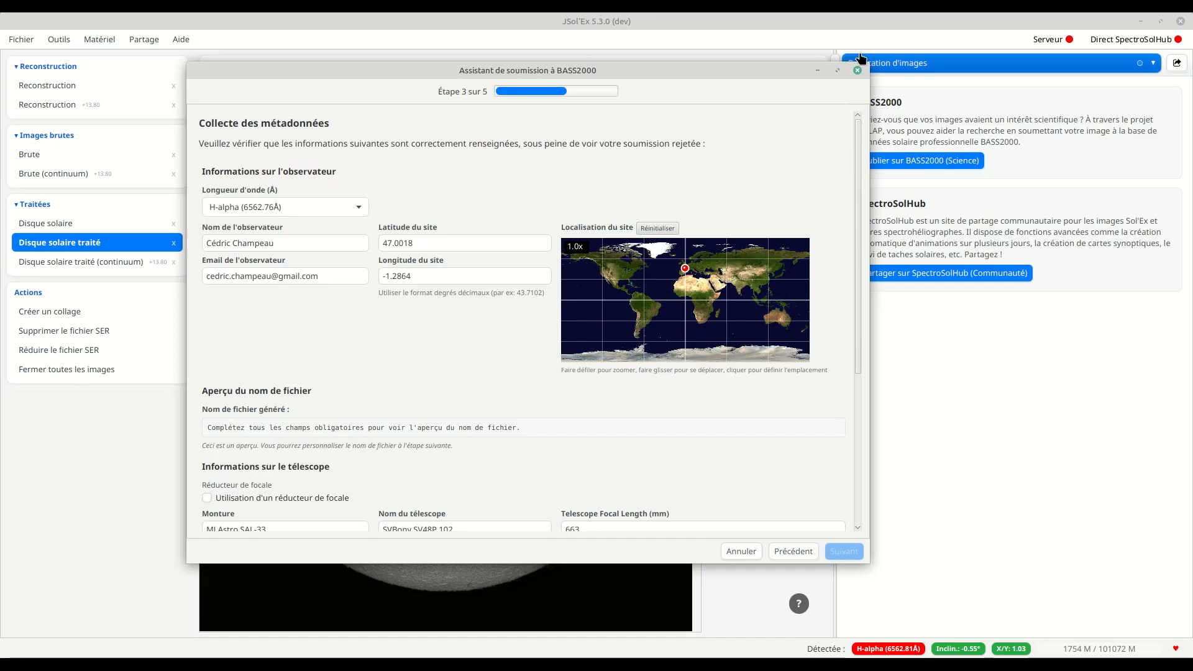
{"action": "left_click", "coordinate": [856, 70]}
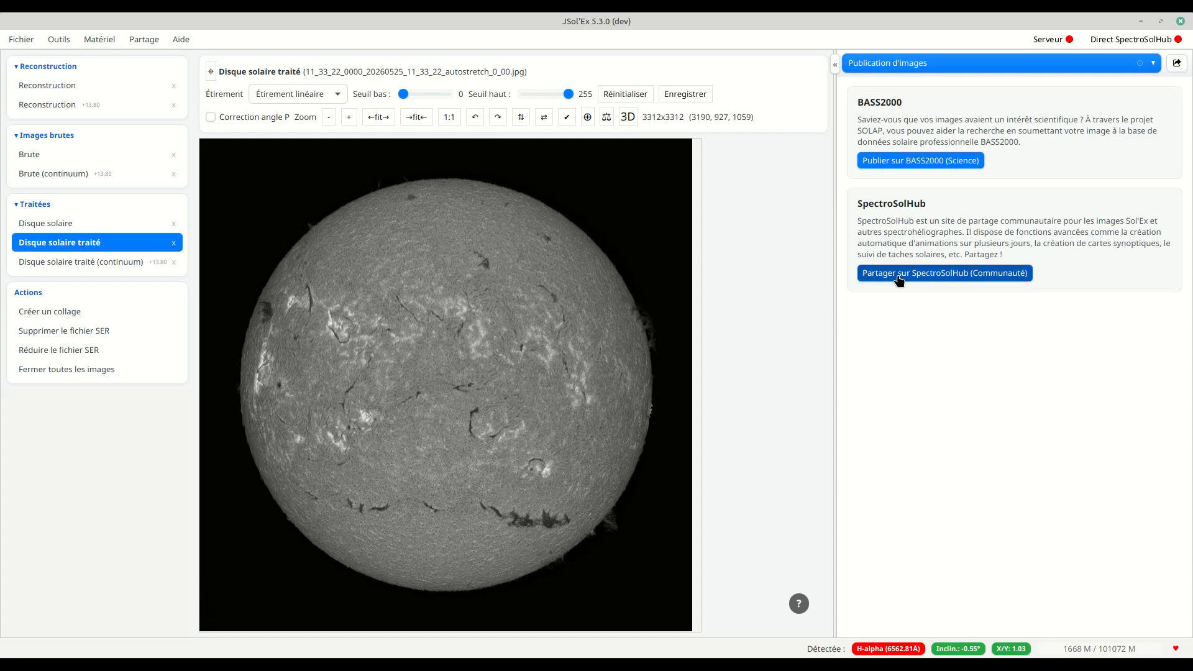
{"action": "left_click", "coordinate": [918, 280]}
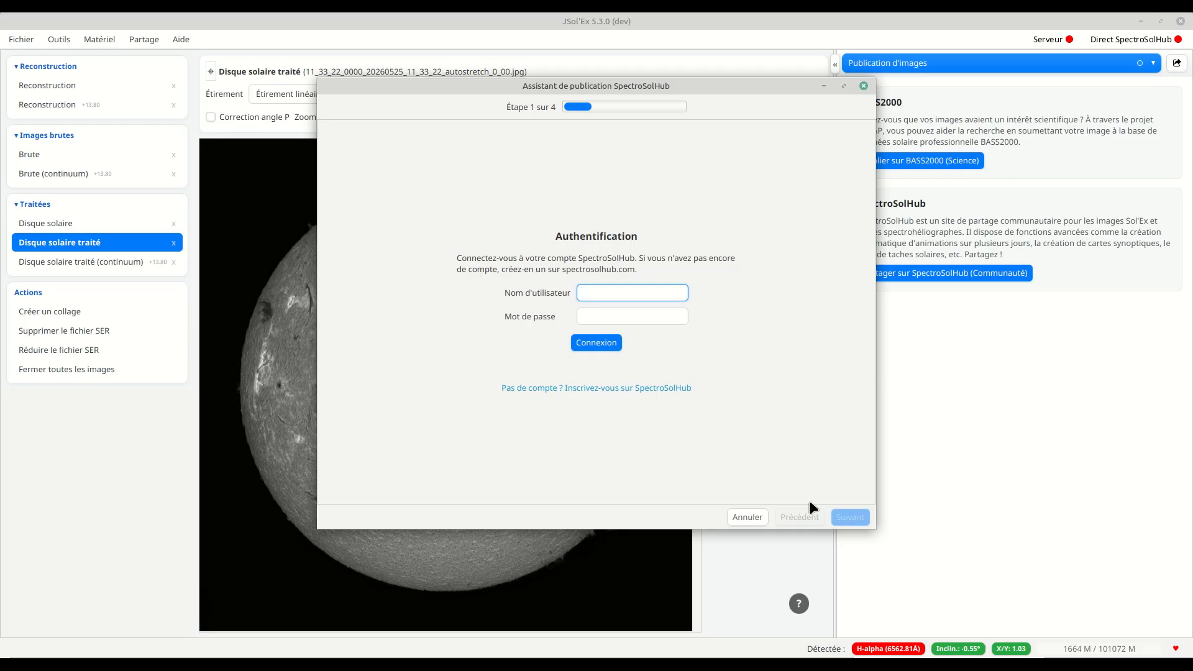
{"action": "left_click", "coordinate": [863, 86]}
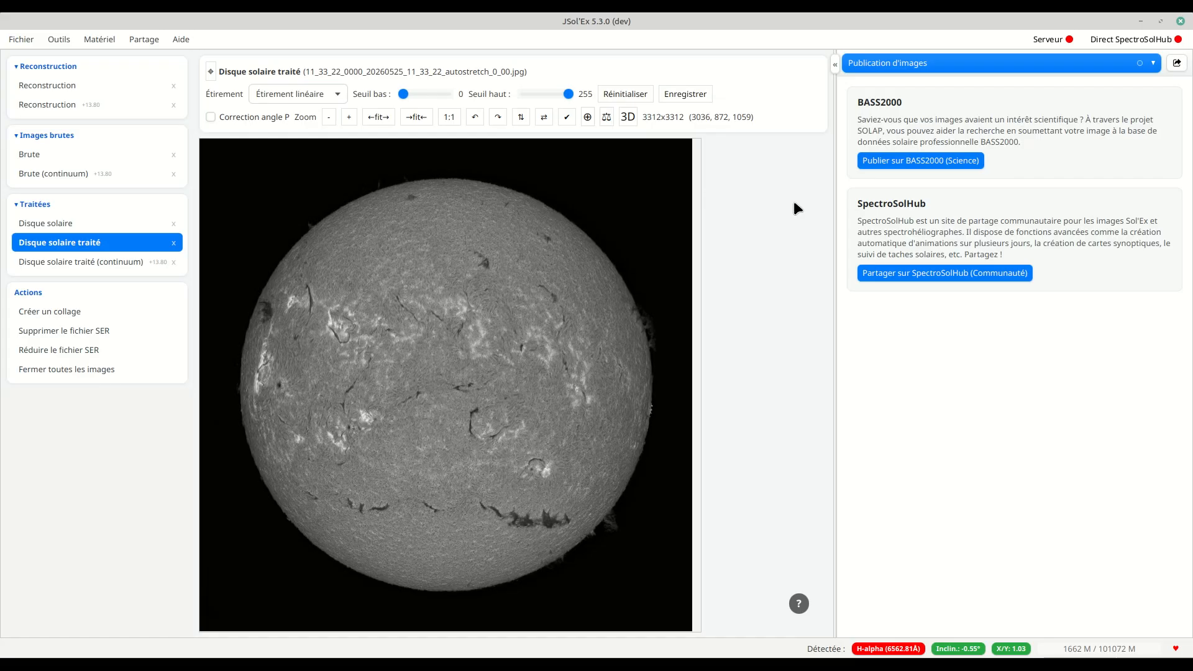
Step: Show the spectral profiles view and switch it between enlarged and side-by-side layouts, bringing up the Disque solaire image
{"action": "left_click", "coordinate": [929, 67]}
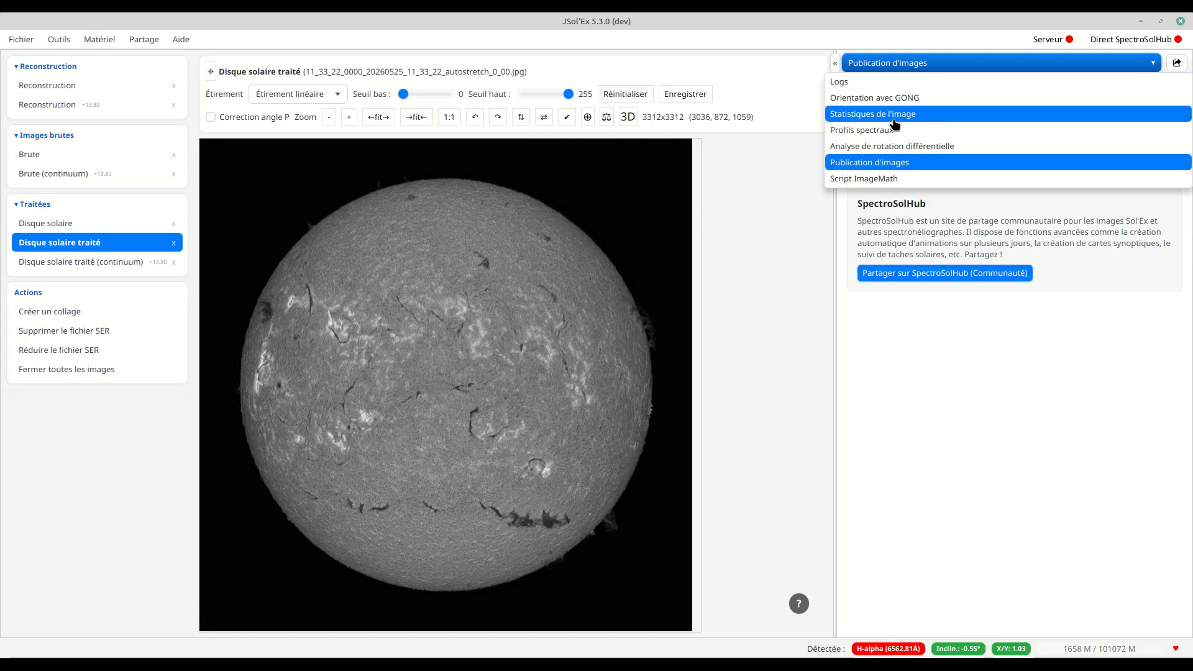
{"action": "left_click", "coordinate": [881, 132]}
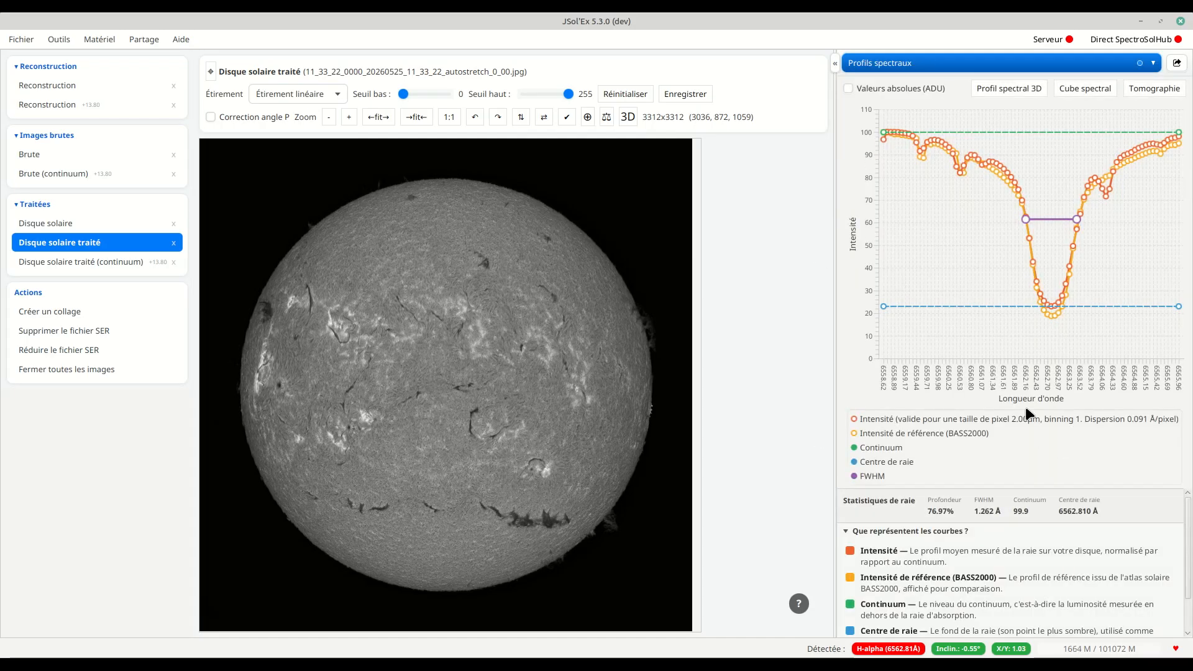
{"action": "left_click", "coordinate": [835, 63]}
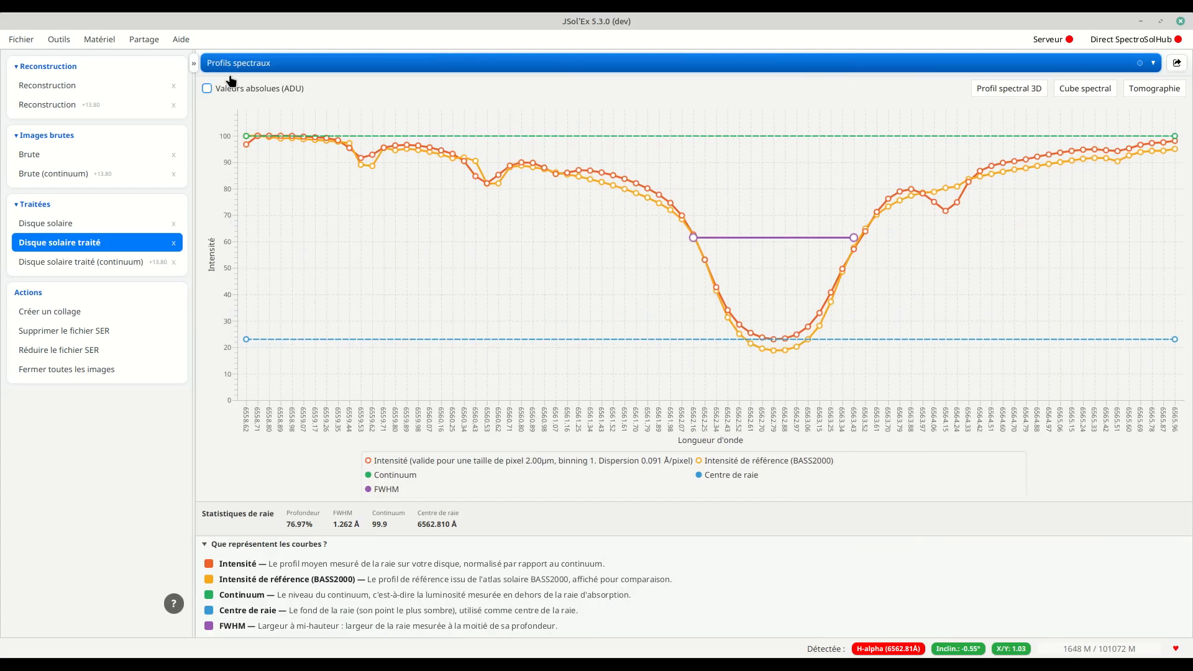
{"action": "left_click", "coordinate": [194, 62]}
{"action": "left_click", "coordinate": [691, 63]}
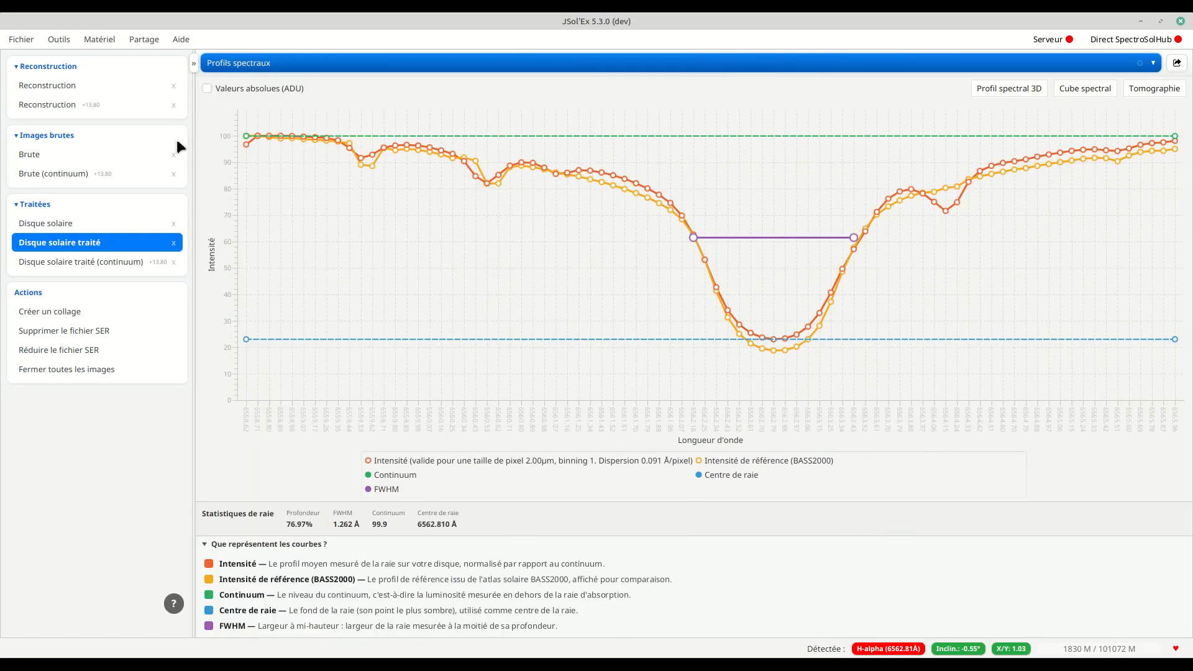
{"action": "left_click", "coordinate": [46, 225]}
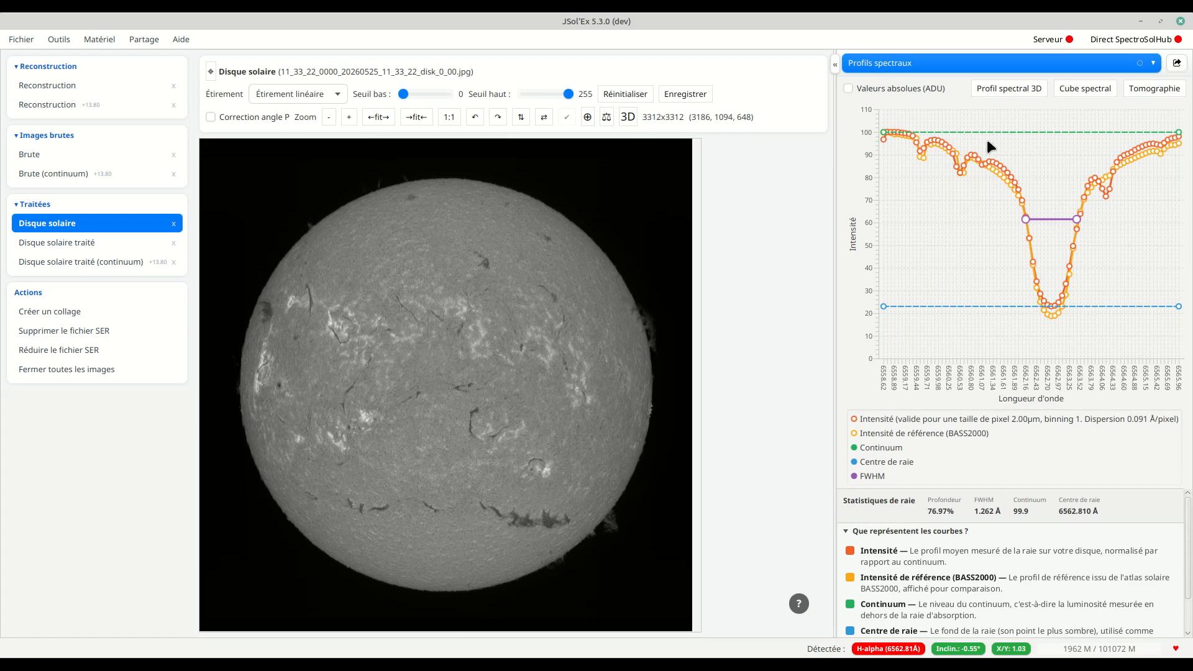
{"action": "left_click", "coordinate": [836, 67]}
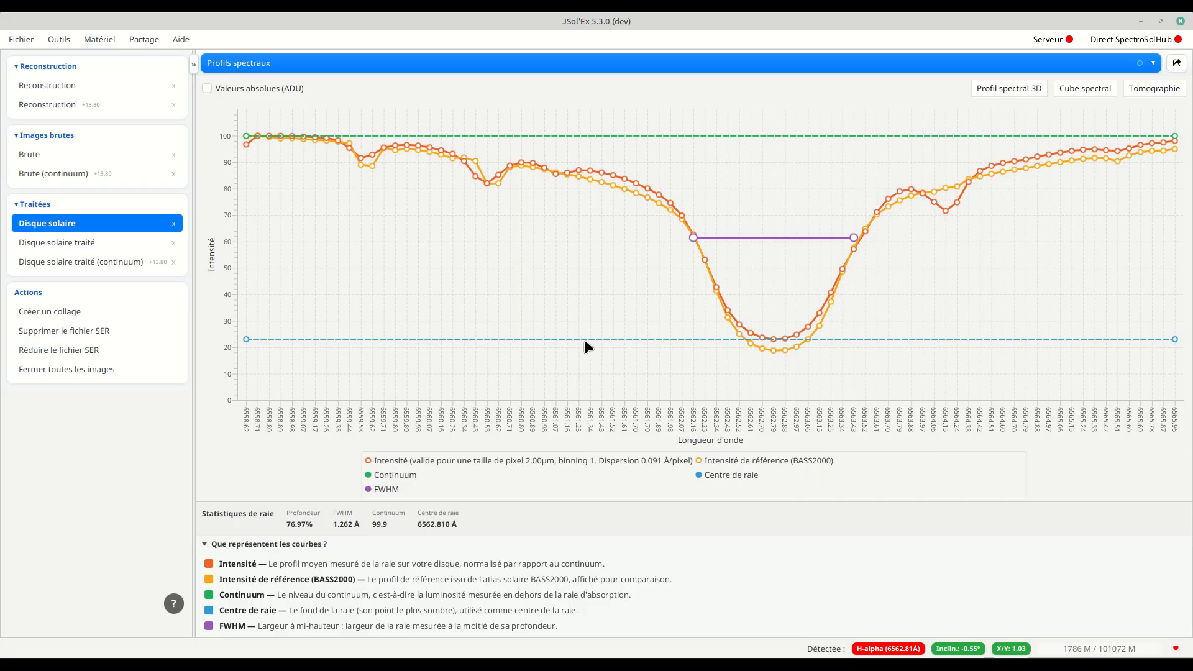
{"action": "left_click", "coordinate": [195, 66]}
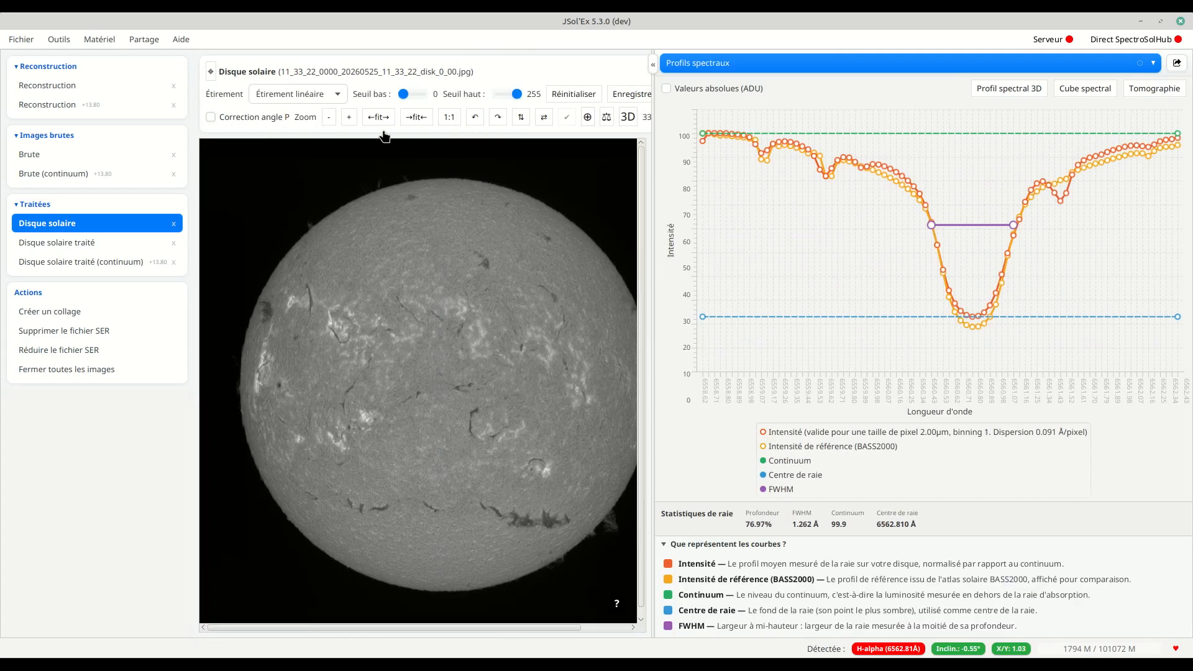
Step: Inspect the 3D spectral line profile, rotating it to see the opposite side, and close its window
{"action": "left_click", "coordinate": [999, 94]}
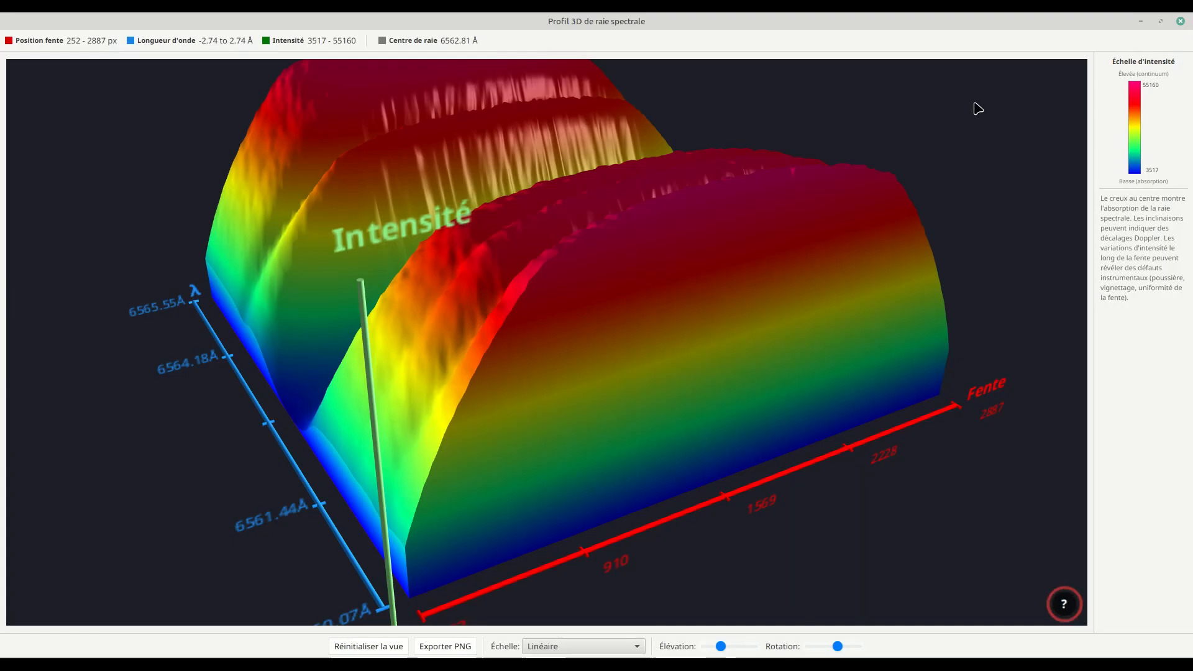
{"action": "left_click_drag", "start_coordinate": [500, 292], "coordinate": [792, 263]}
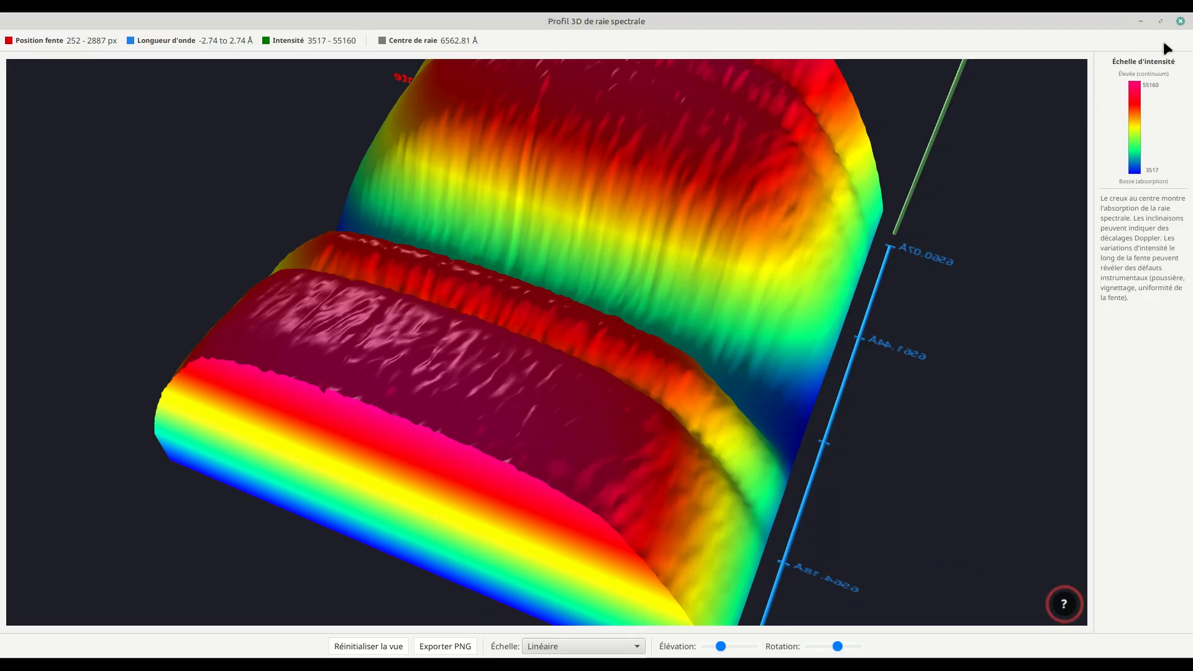
{"action": "left_click", "coordinate": [1181, 21]}
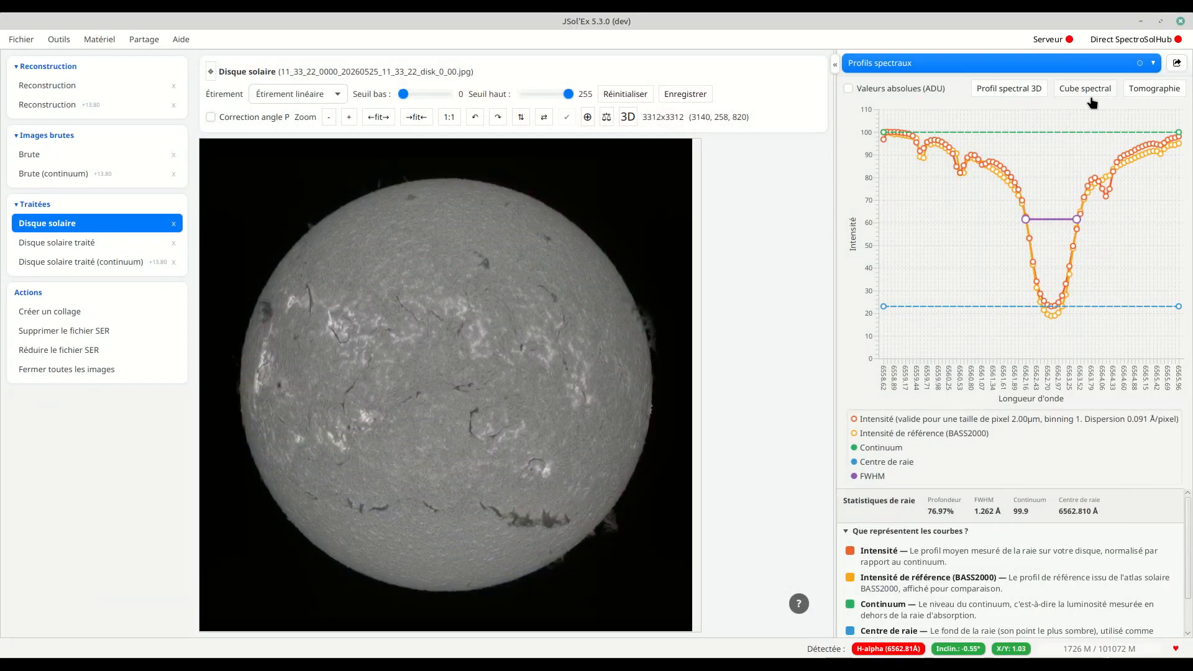
Step: Generate the spectral cube with wavelength resolution 96 and spatial resolution 512, inspect the slice at 6564.06 Å, and close it
{"action": "left_click", "coordinate": [1069, 95]}
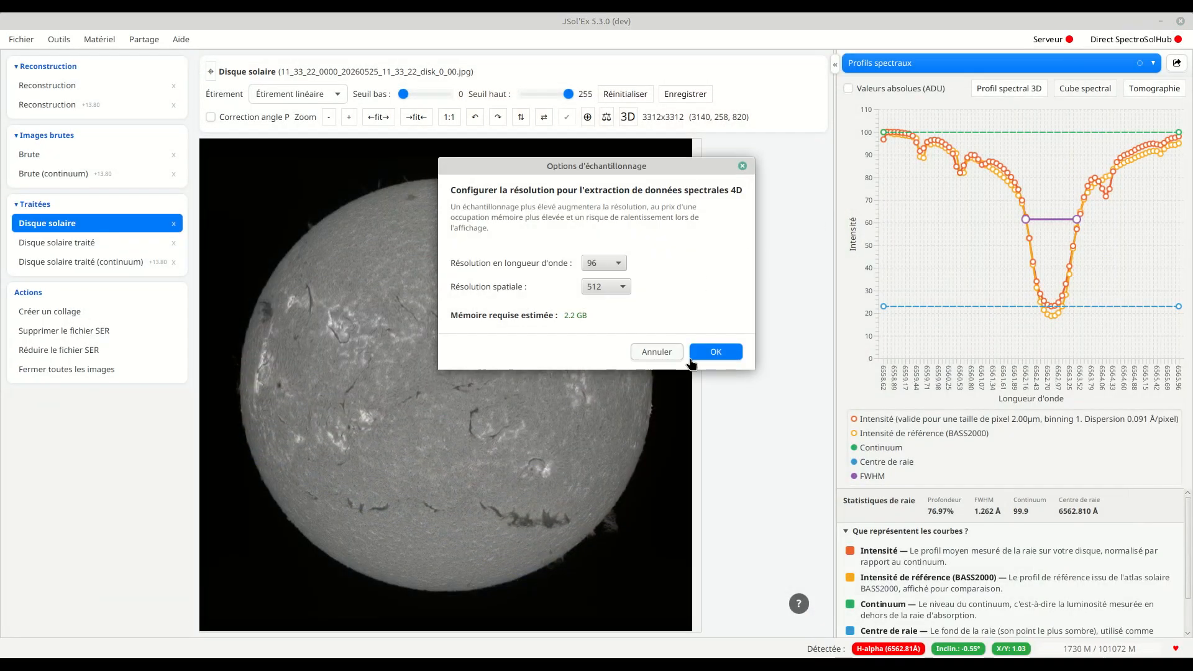
{"action": "left_click", "coordinate": [715, 353]}
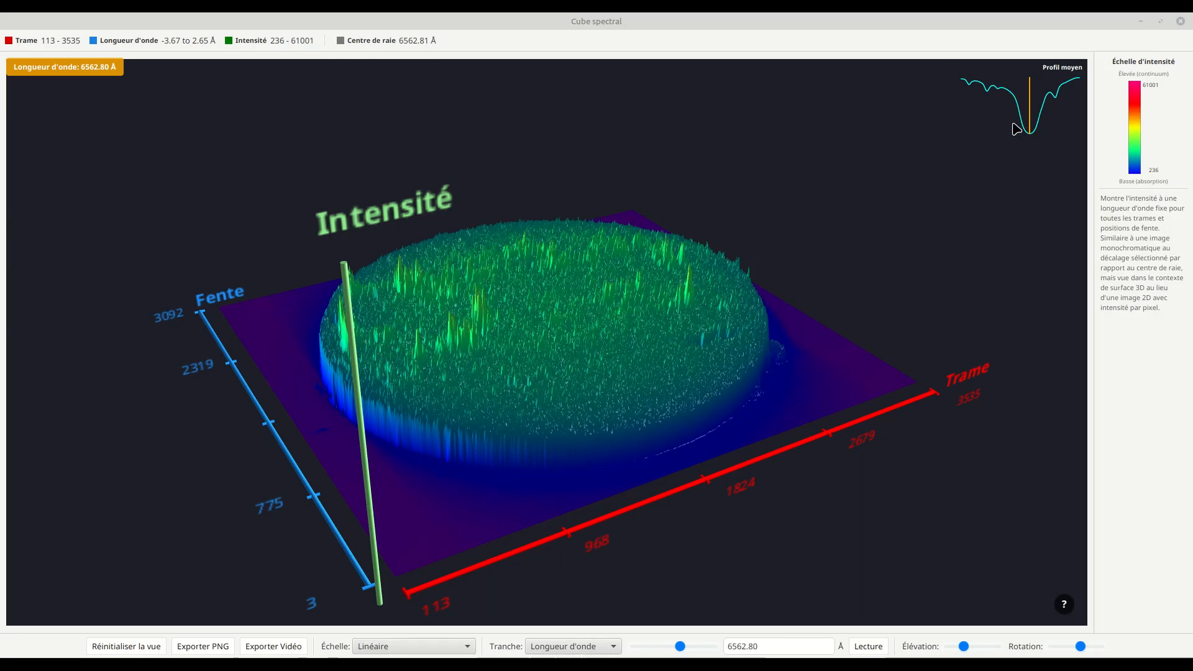
{"action": "mouse_move", "coordinate": [1008, 107]}
{"action": "left_mouse_down"}
{"action": "mouse_move", "coordinate": [984, 95]}
{"action": "mouse_move", "coordinate": [1052, 112]}
{"action": "left_mouse_up"}
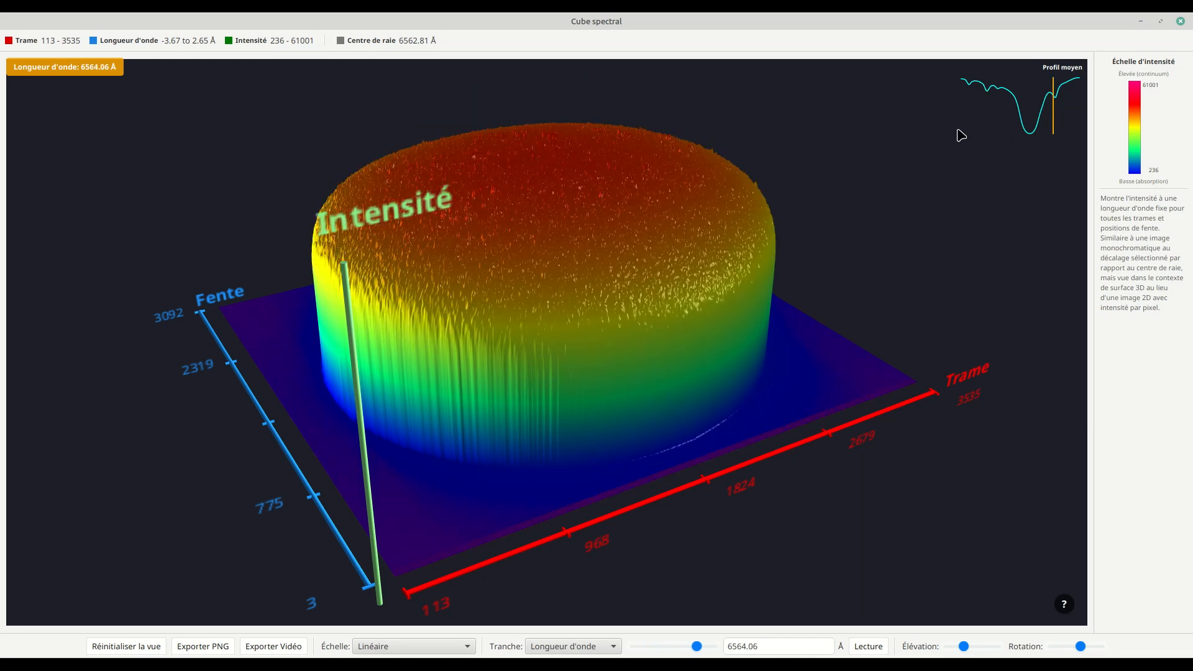
{"action": "left_click", "coordinate": [1180, 22]}
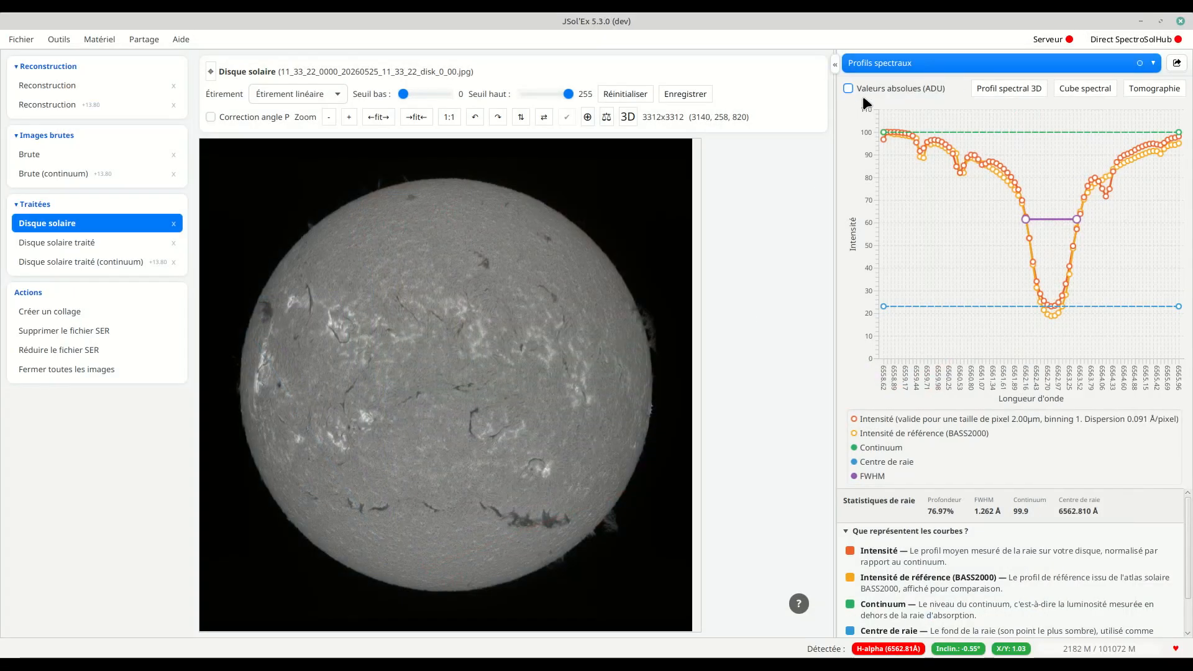
Step: Enlarge the spectral profile chart and compare absolute ADU values with normalized intensities, ending with absolute values off
{"action": "left_click", "coordinate": [835, 64]}
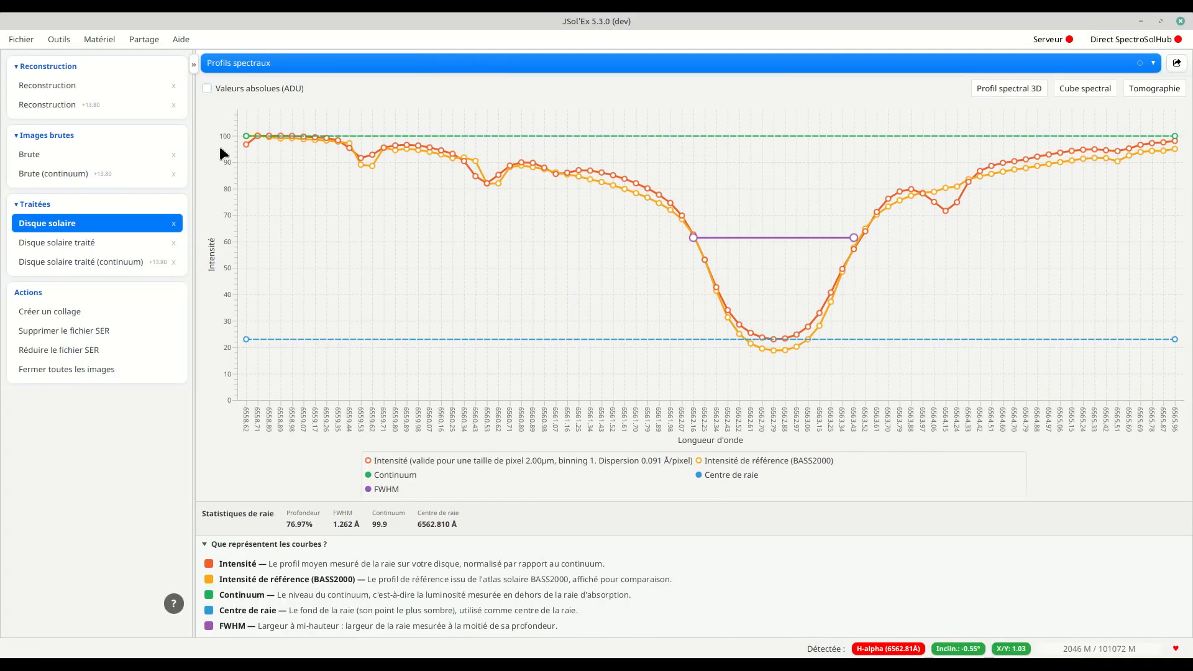
{"action": "left_click", "coordinate": [230, 88]}
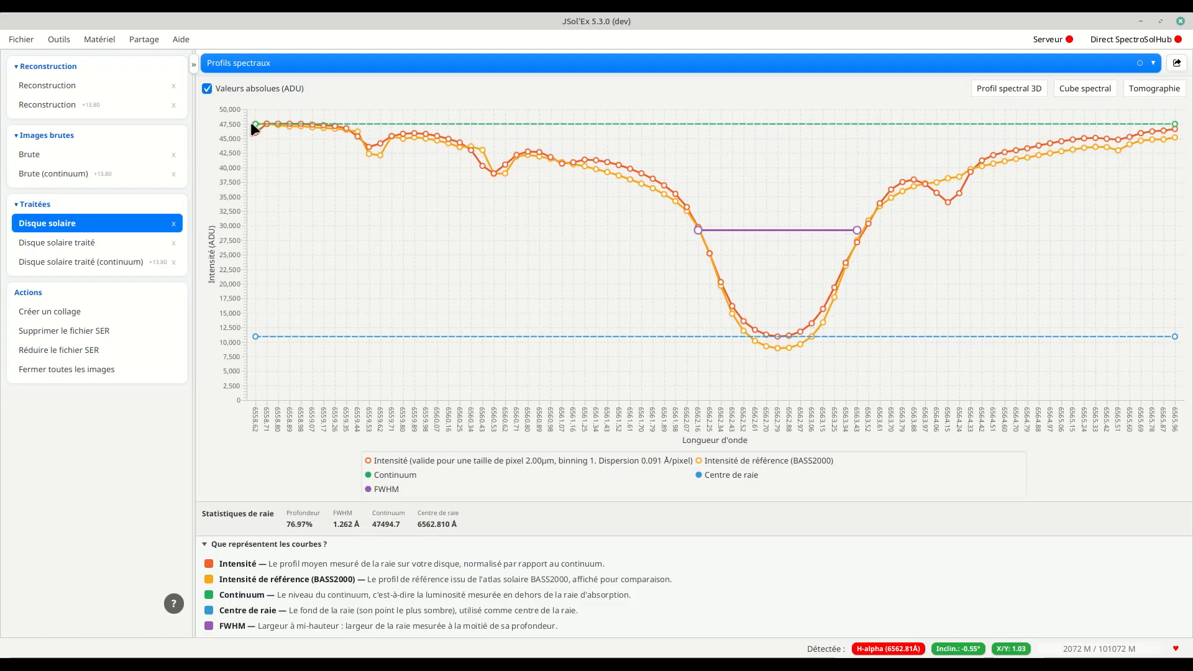
{"action": "left_click", "coordinate": [230, 87]}
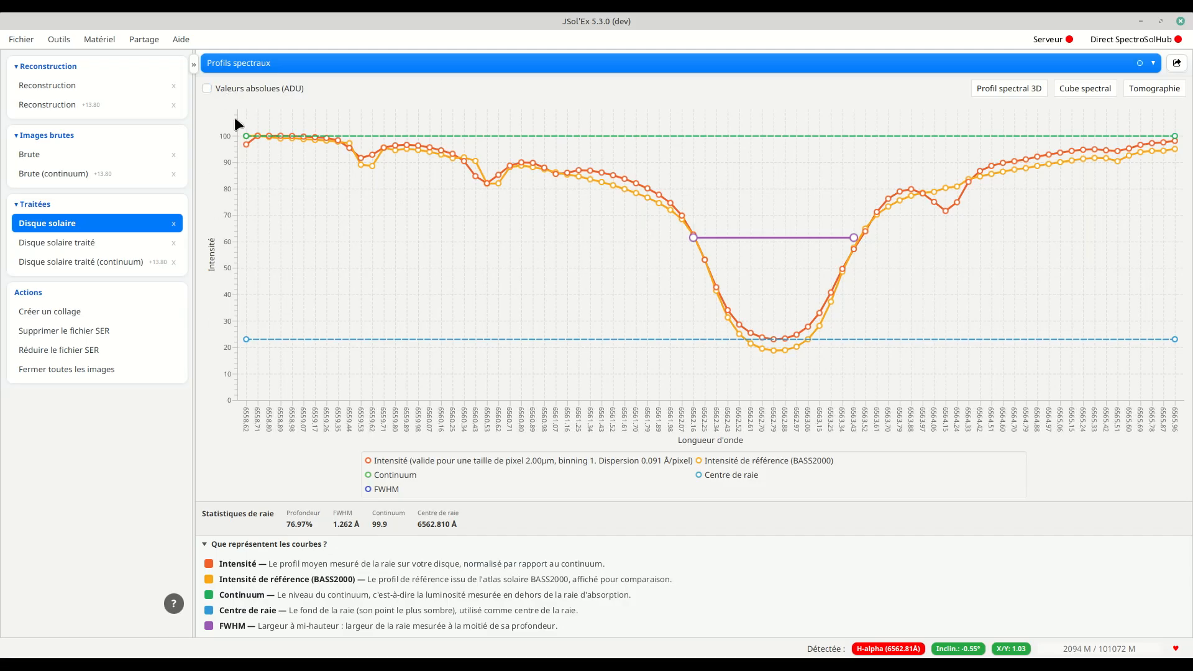
{"action": "left_click", "coordinate": [234, 91]}
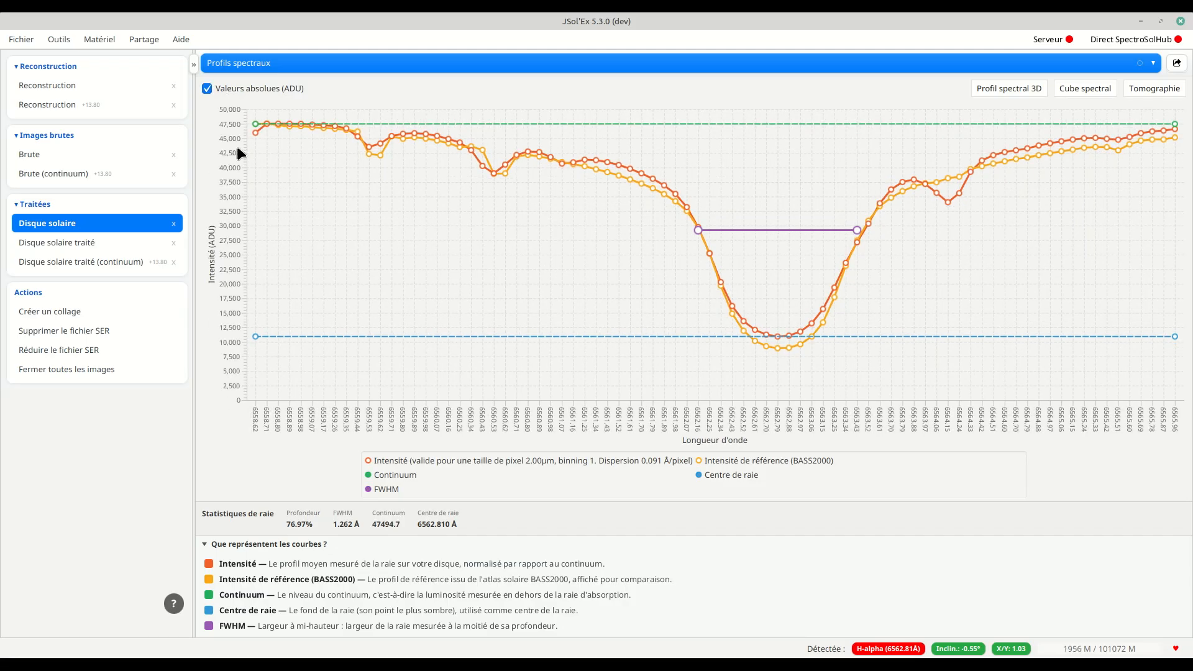
{"action": "left_click", "coordinate": [228, 88]}
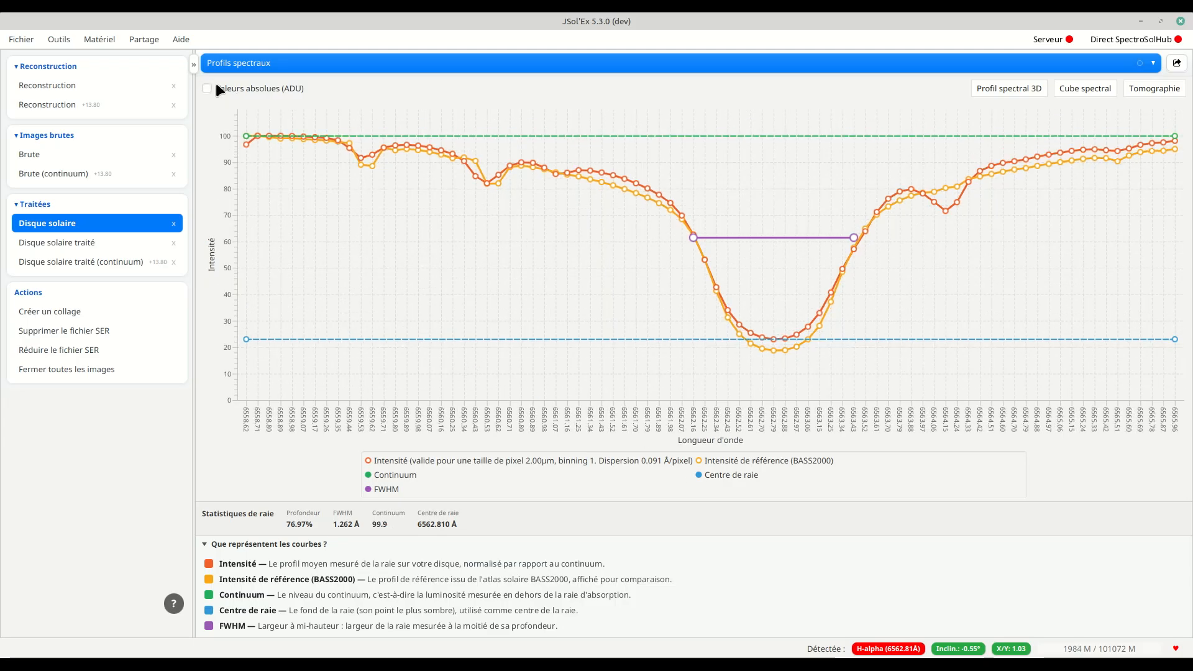
Step: Restore the side-by-side layout, reprocess the recent file Ha-stack2/1133_22.ser, and look through the list of generated images
{"action": "left_click", "coordinate": [193, 65]}
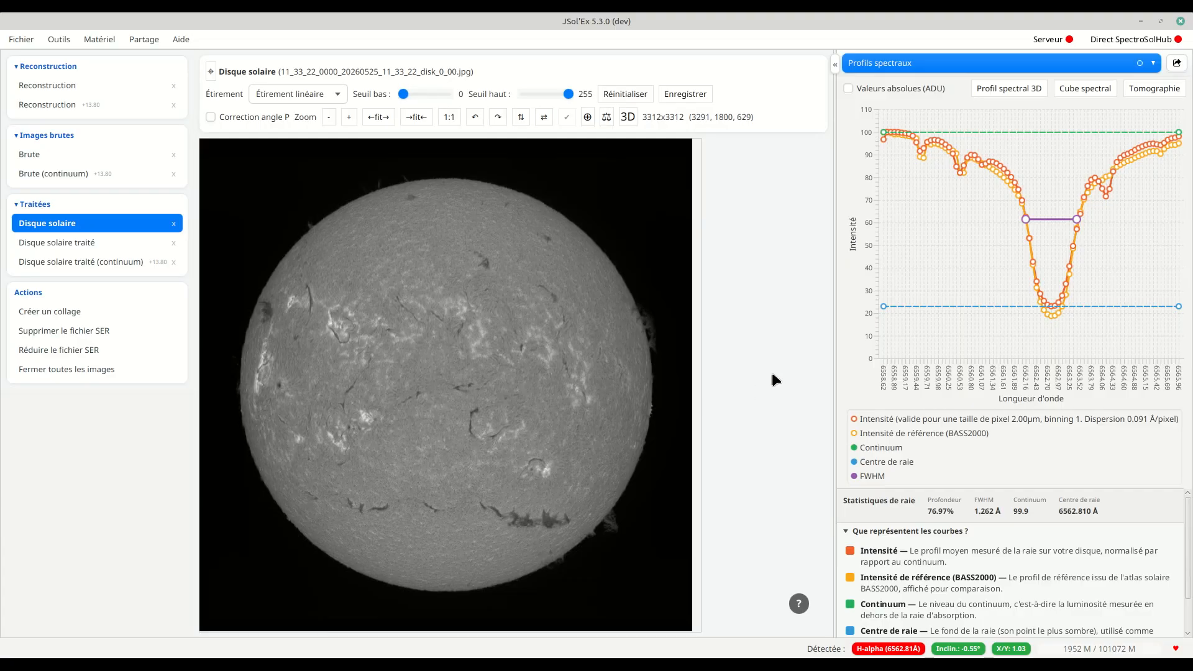
{"action": "left_click", "coordinate": [14, 40]}
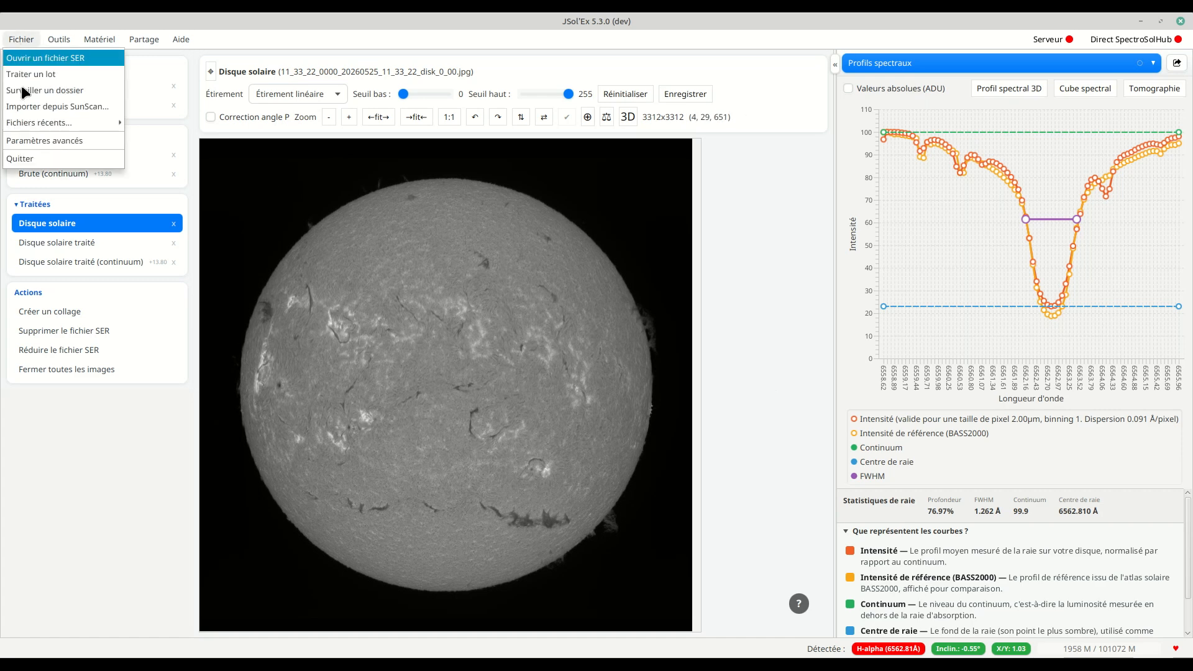
{"action": "mouse_move", "coordinate": [80, 128]}
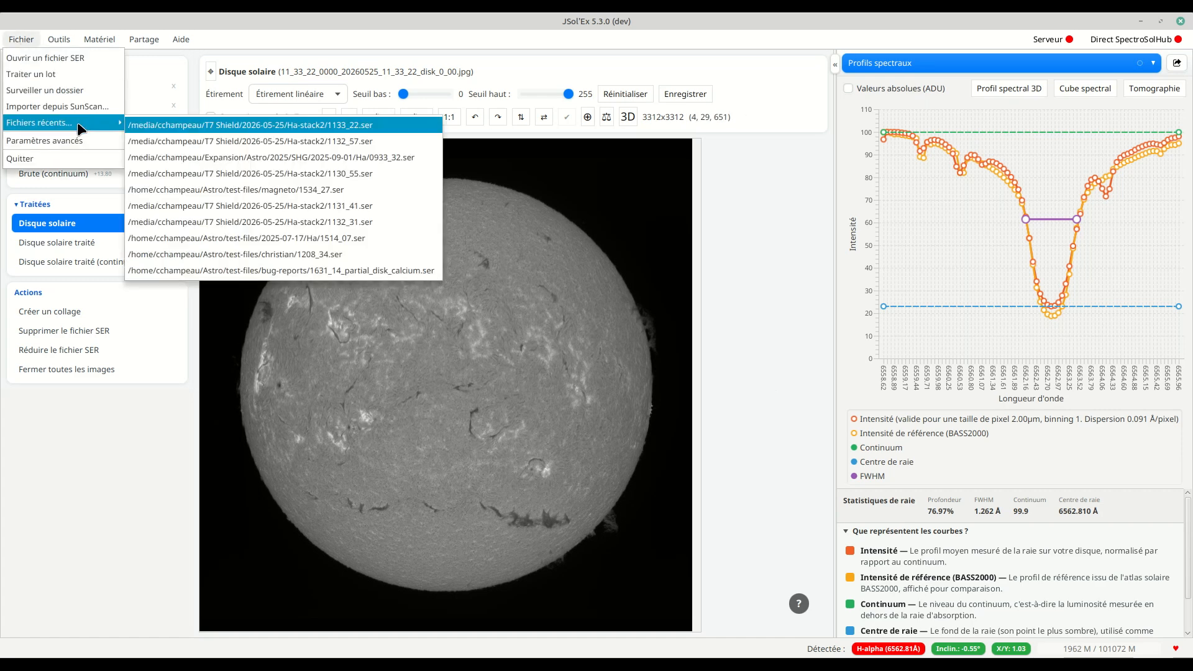
{"action": "left_click", "coordinate": [194, 126]}
{"action": "left_click", "coordinate": [829, 503]}
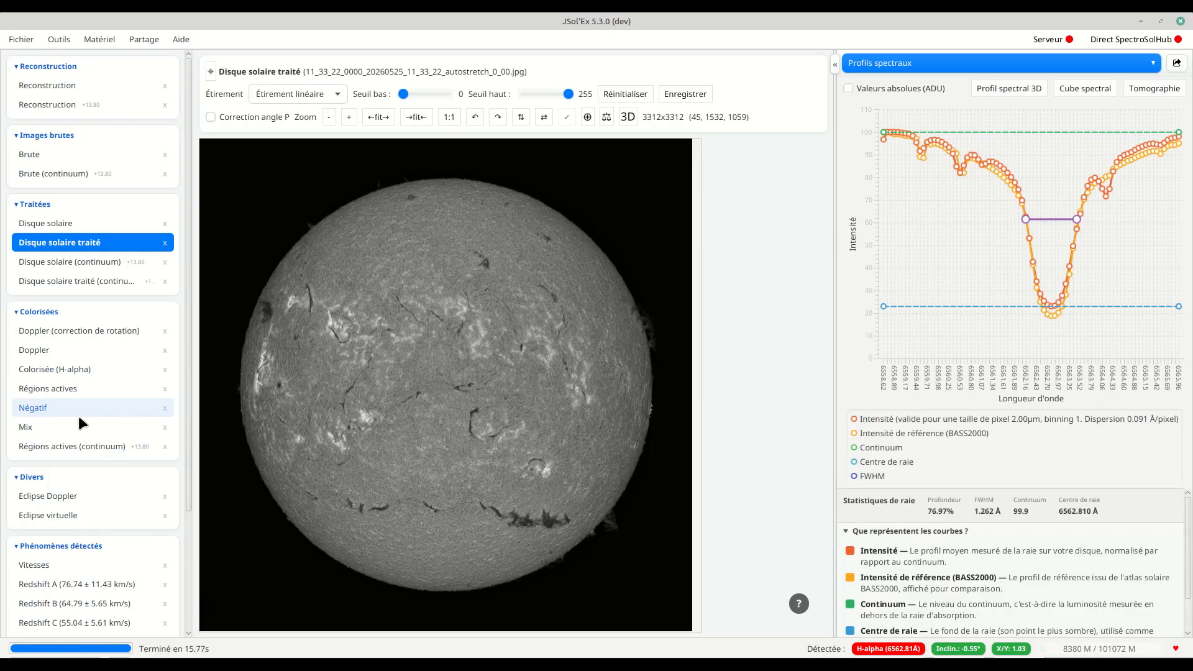
{"action": "scroll", "coordinate": [79, 416], "scroll_direction": "down", "scroll_amount": 5}
{"action": "scroll", "coordinate": [73, 444], "scroll_direction": "up", "scroll_amount": 7}
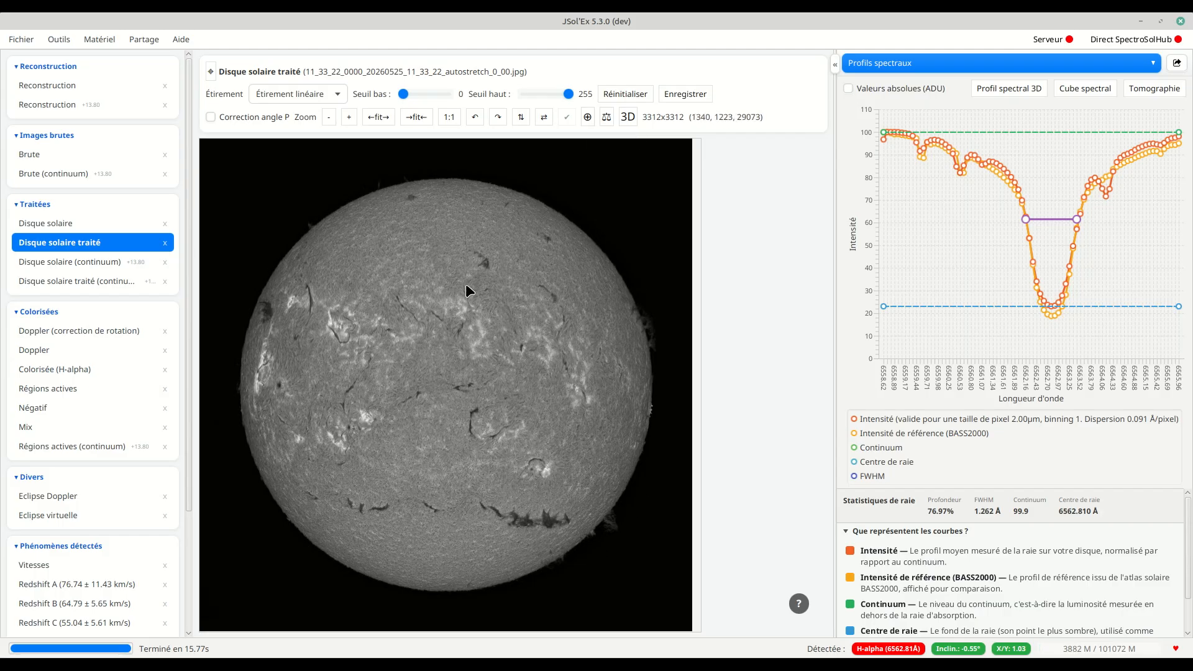
Step: Display the Colorisée (H-alpha) image and overlay the orientation grid annotation, briefly trying the prominence scale
{"action": "left_click", "coordinate": [37, 370]}
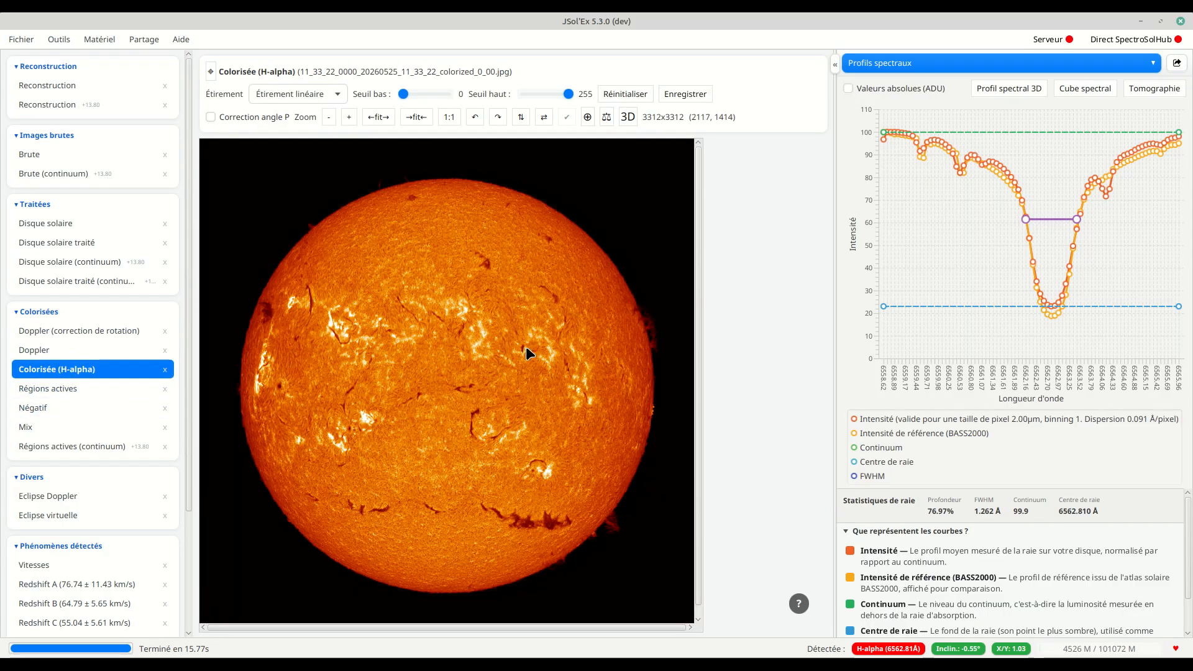
{"action": "left_click", "coordinate": [587, 118]}
{"action": "mouse_move", "coordinate": [702, 152]}
{"action": "left_mouse_down"}
{"action": "mouse_move", "coordinate": [623, 122]}
{"action": "mouse_move", "coordinate": [662, 123]}
{"action": "left_mouse_up"}
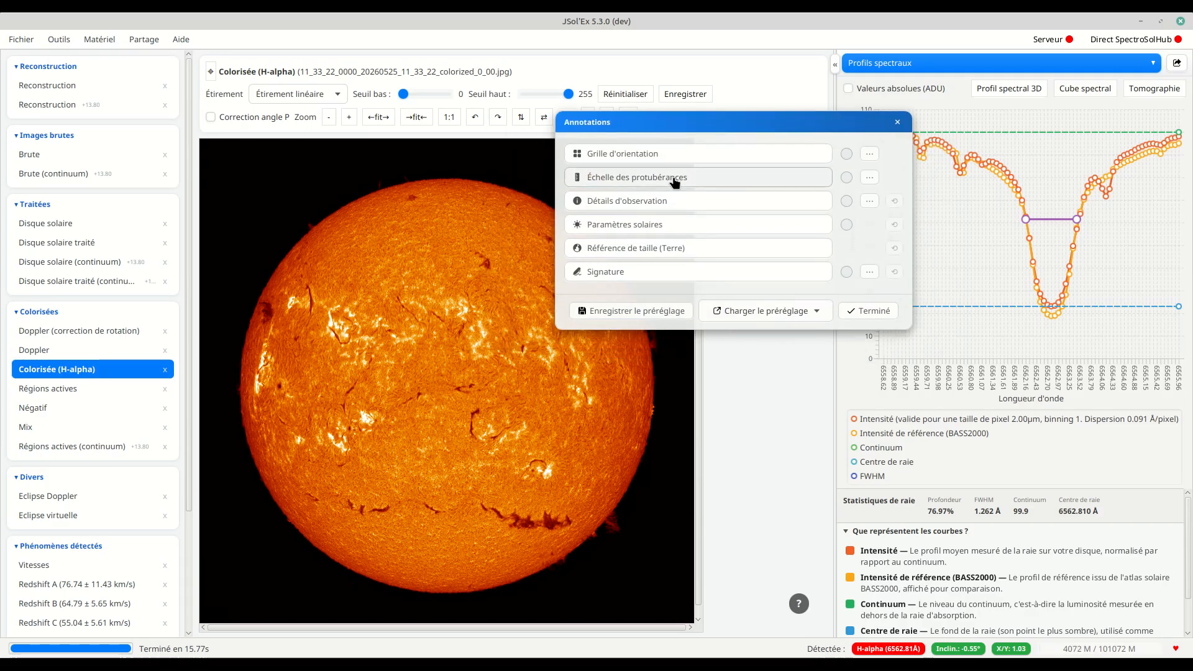
{"action": "left_click", "coordinate": [622, 155]}
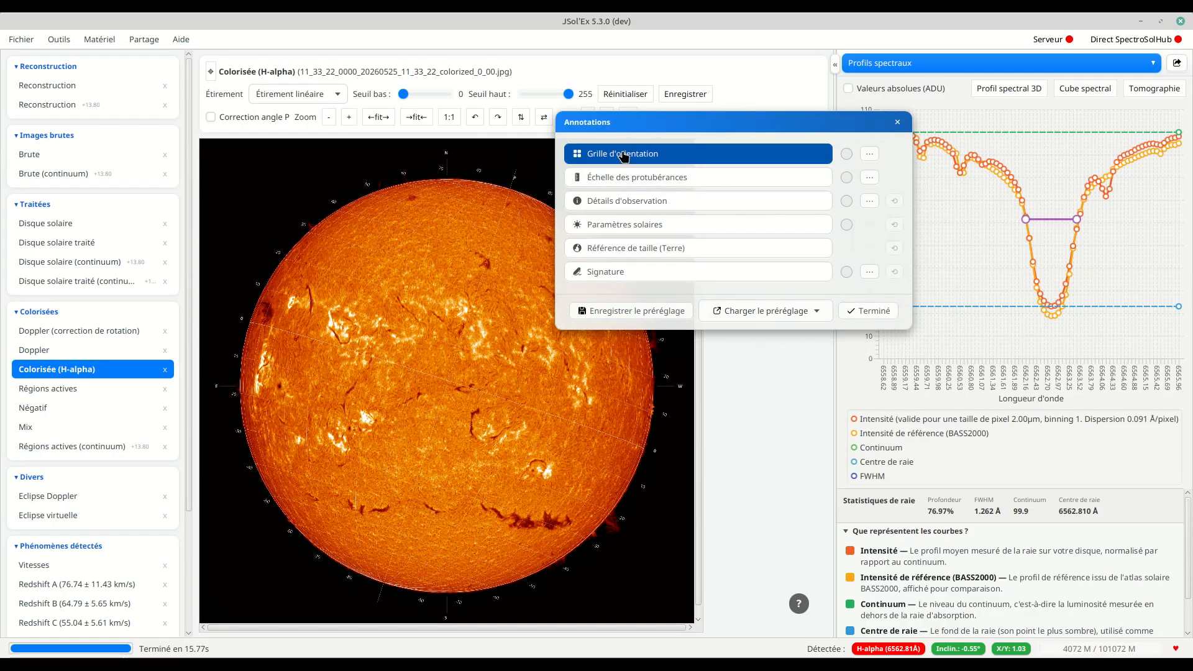
{"action": "left_click", "coordinate": [643, 187]}
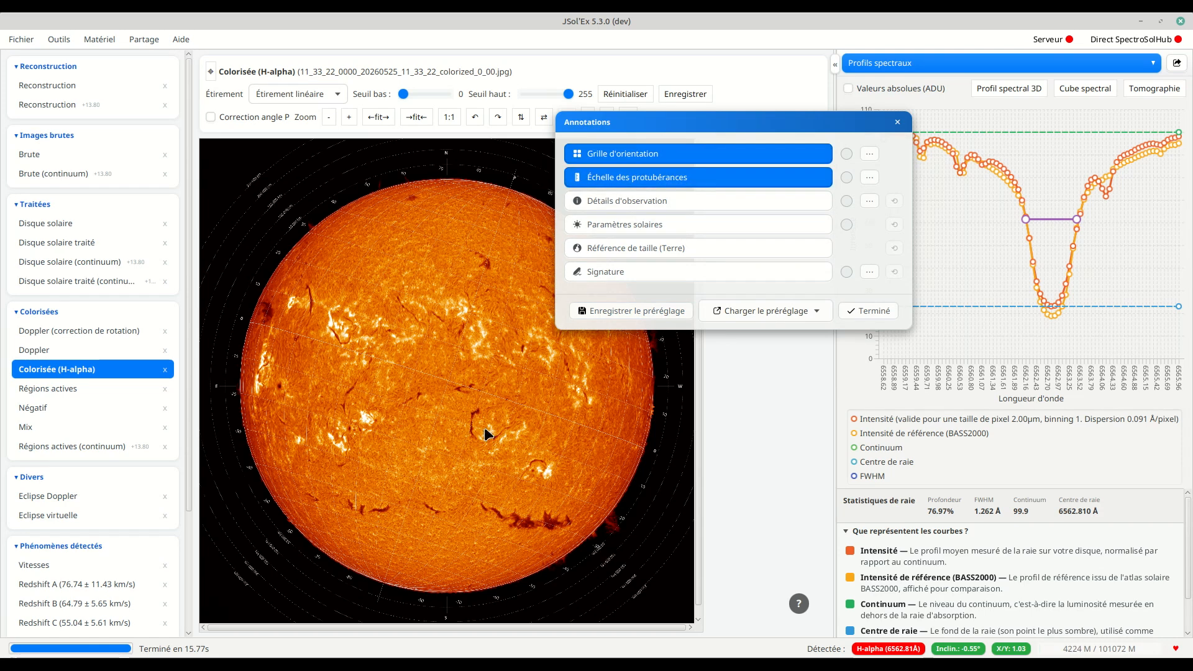
{"action": "left_click", "coordinate": [682, 180]}
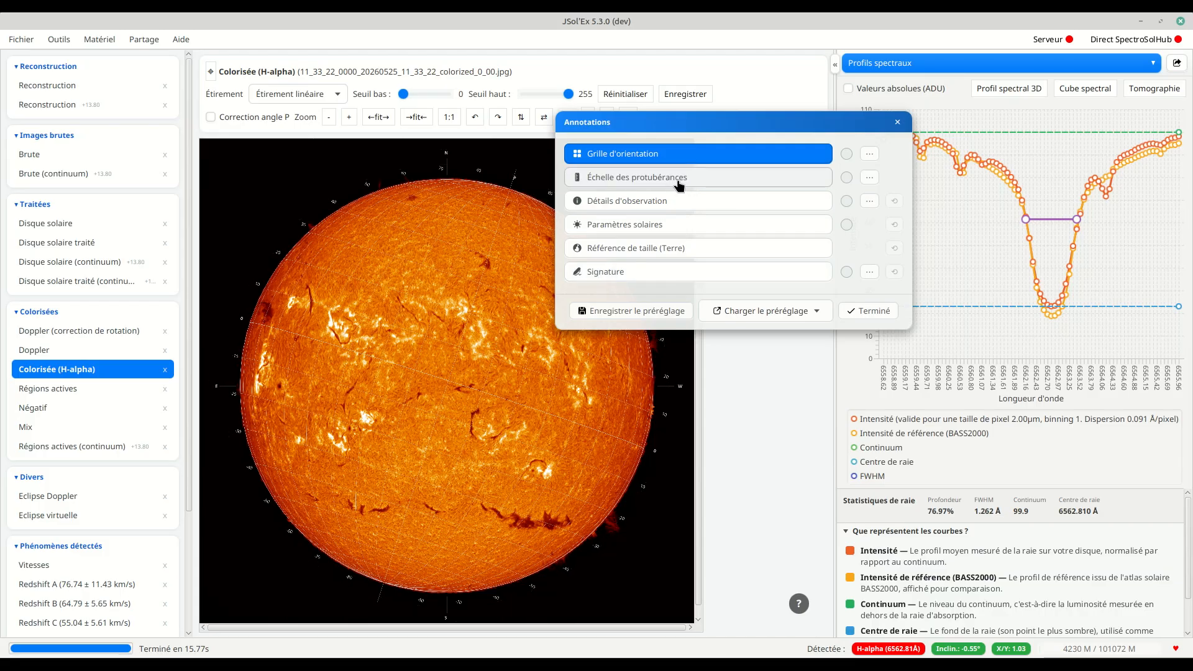
Step: Add the observation details and the Earth size reference to the image, and inspect the Earth marker near the solar limb
{"action": "left_click", "coordinate": [627, 212]}
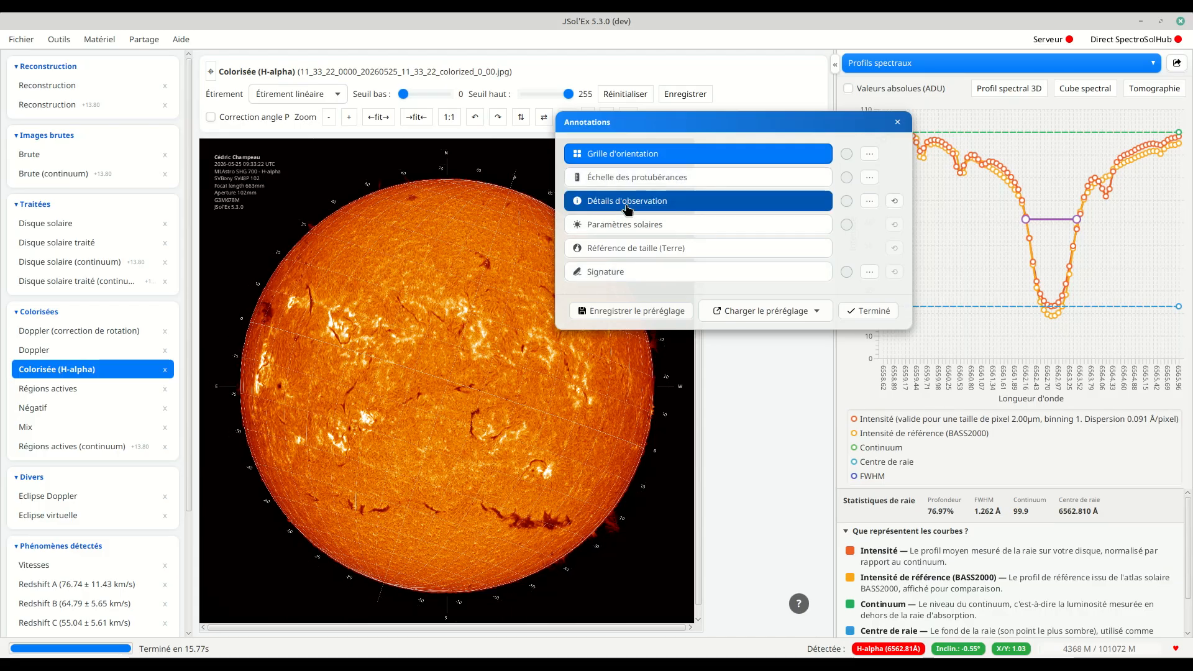
{"action": "left_click_drag", "start_coordinate": [689, 126], "coordinate": [798, 256]}
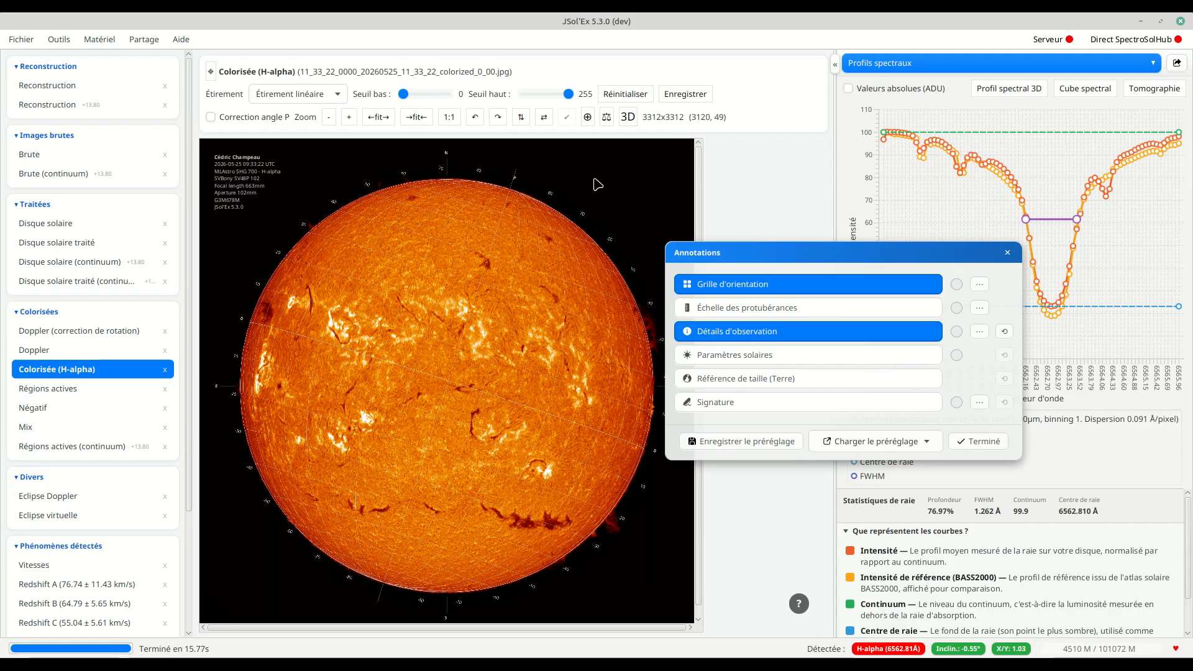
{"action": "left_click", "coordinate": [722, 358]}
{"action": "left_click", "coordinate": [722, 358]}
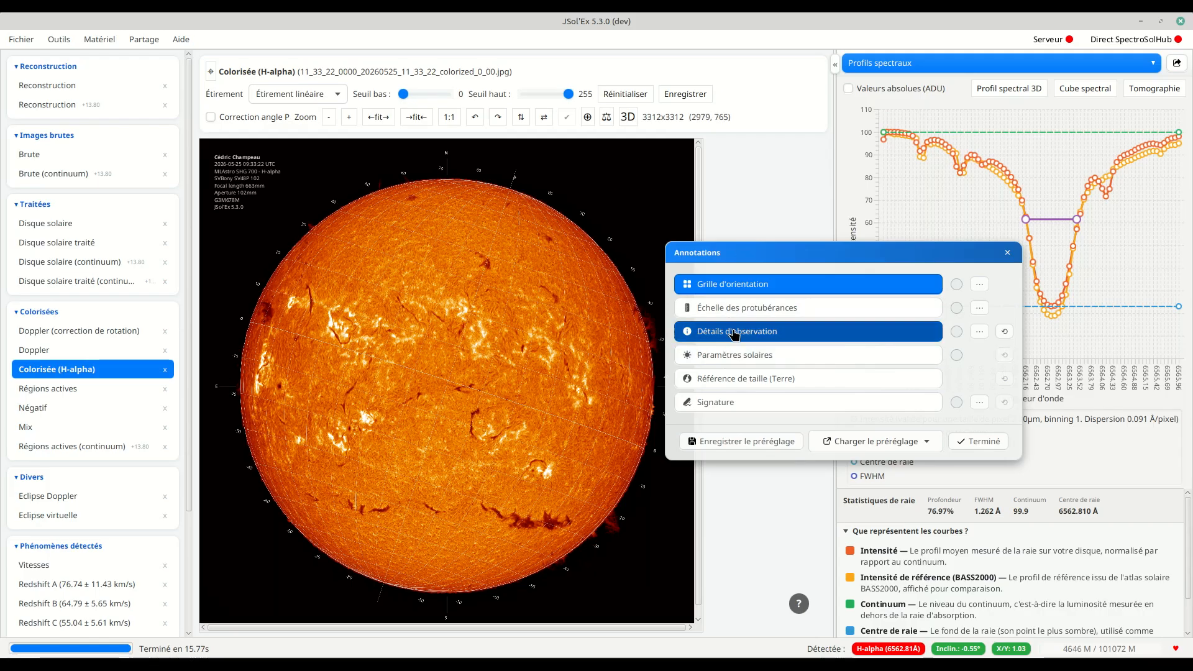
{"action": "left_click", "coordinate": [711, 378]}
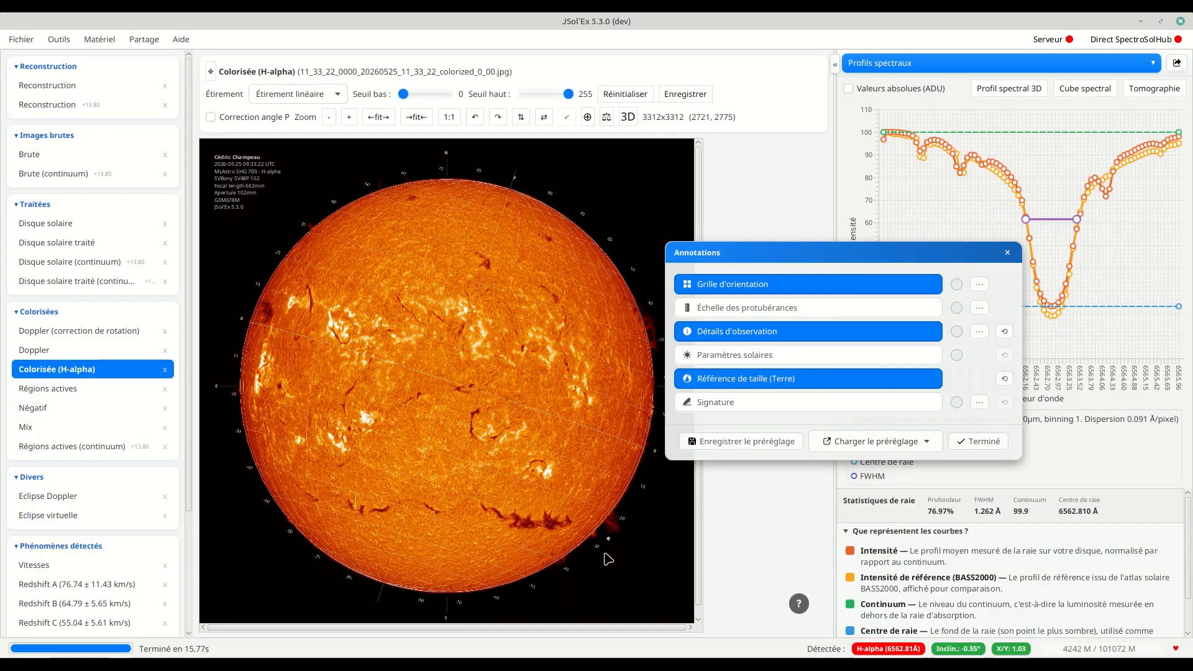
{"action": "scroll", "coordinate": [609, 553], "scroll_direction": "up", "scroll_amount": 5}
{"action": "scroll", "coordinate": [604, 551], "scroll_direction": "up", "scroll_amount": 1}
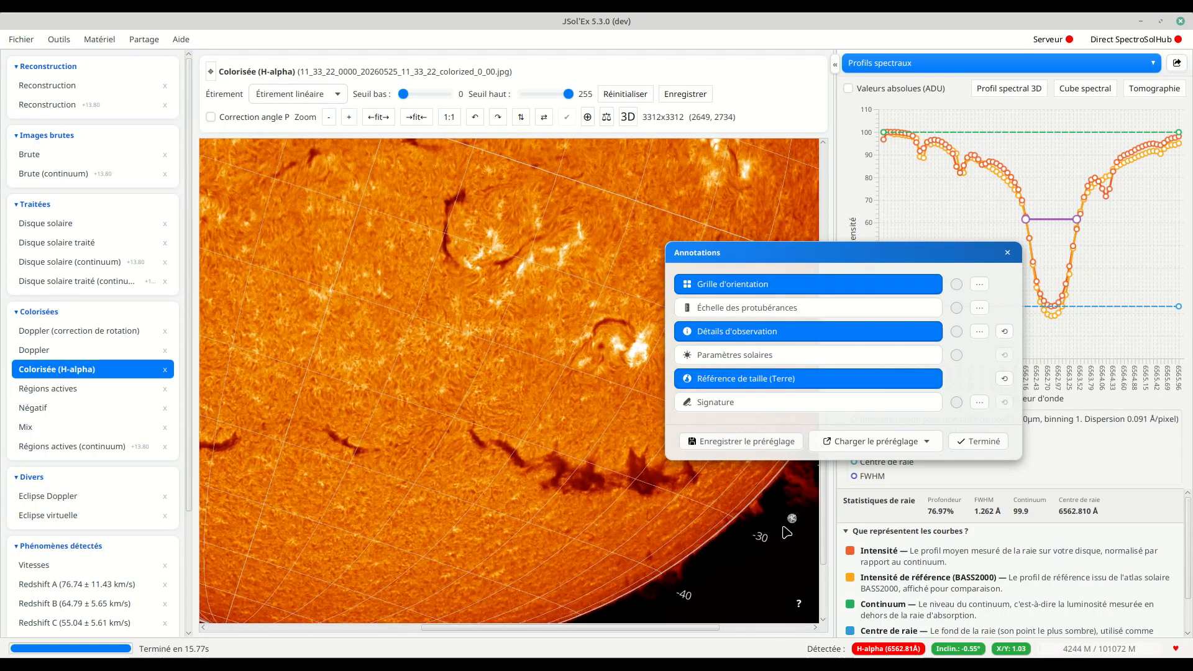
{"action": "scroll", "coordinate": [759, 538], "scroll_direction": "down", "scroll_amount": 5}
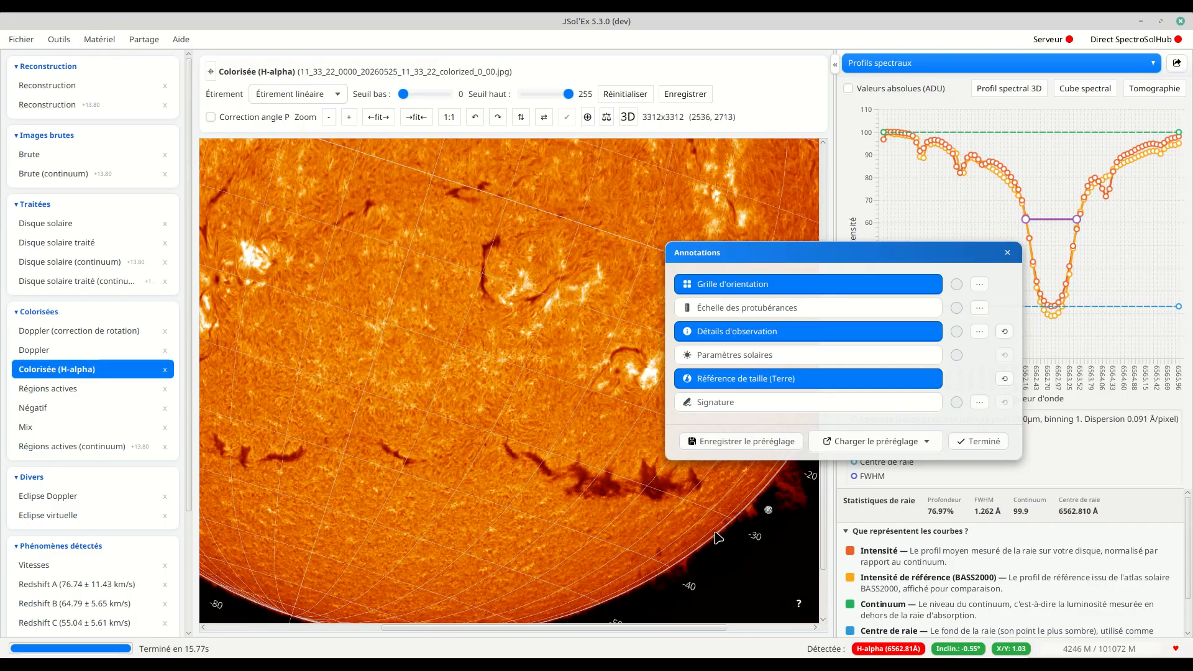
Step: Set the orientation grid's line thickness to 2, keeping the equatorial coordinates style
{"action": "left_click", "coordinate": [979, 286]}
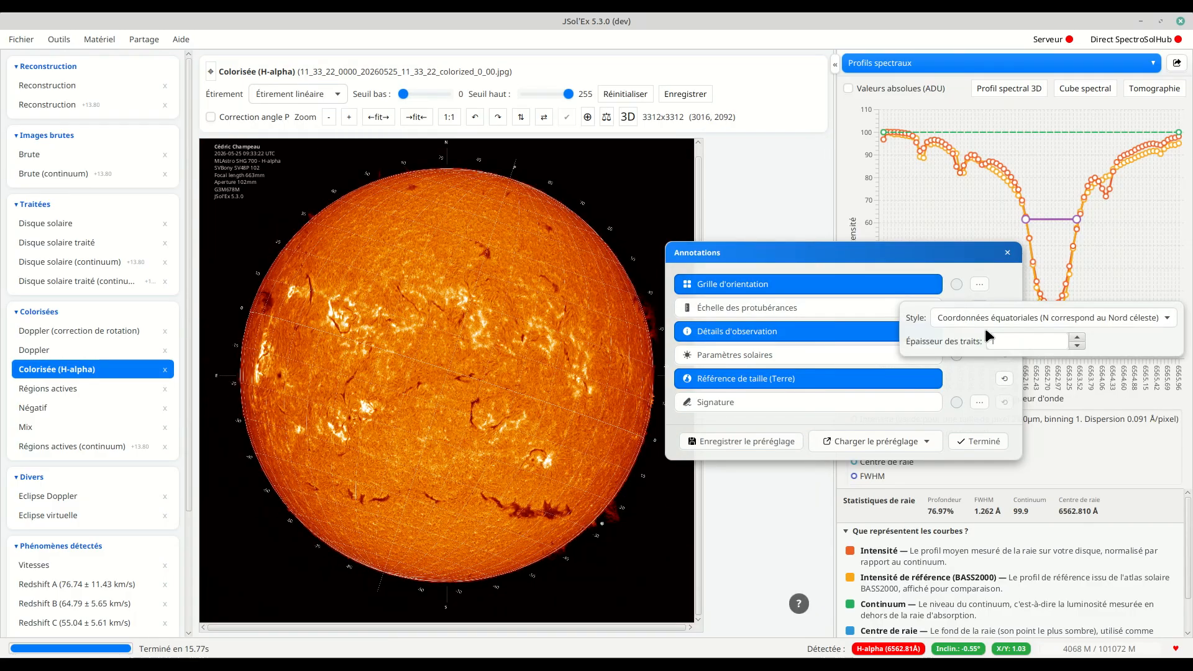
{"action": "left_click", "coordinate": [1078, 338]}
{"action": "left_click", "coordinate": [1078, 338]}
{"action": "left_click", "coordinate": [1078, 338]}
{"action": "left_click", "coordinate": [1078, 338]}
{"action": "left_click", "coordinate": [1077, 346]}
{"action": "left_click", "coordinate": [1077, 346]}
{"action": "left_click", "coordinate": [1077, 346]}
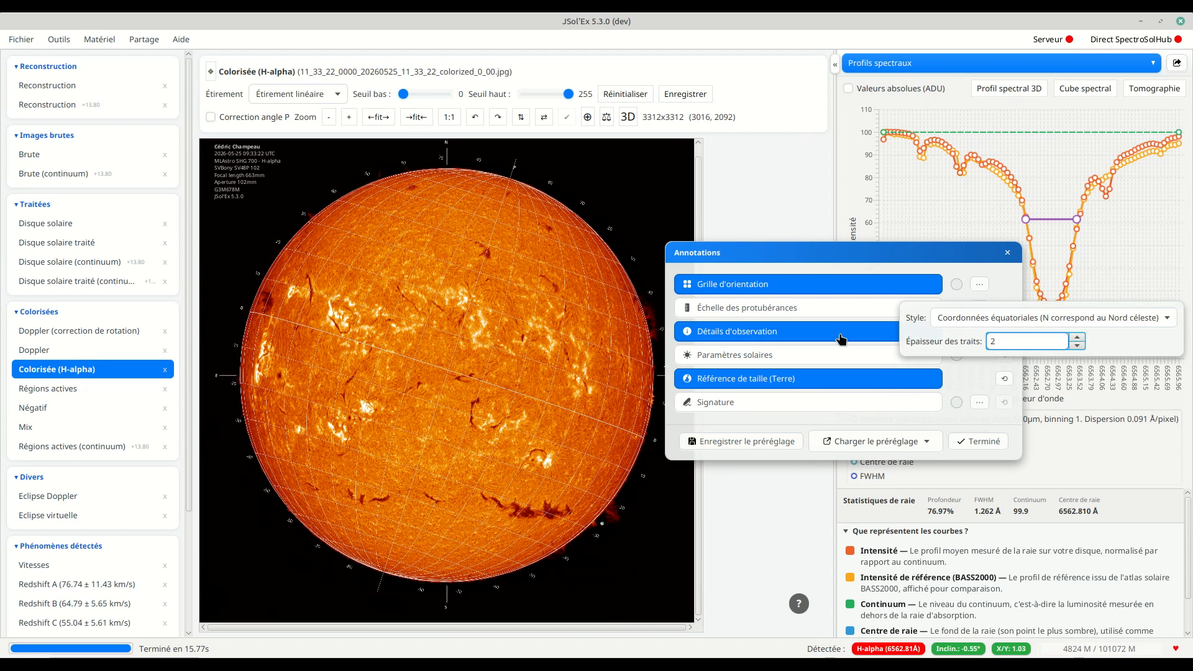
{"action": "left_click", "coordinate": [958, 254]}
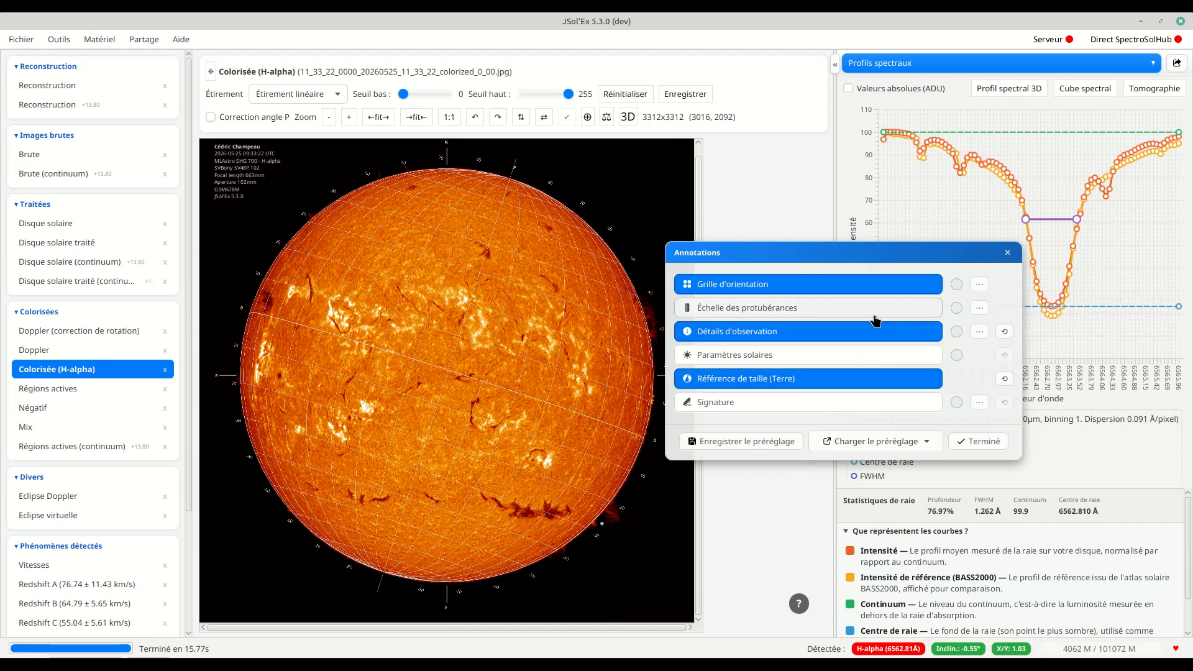
Step: Enable the prominence scale and configure it with 3 circles spaced 30000 km apart
{"action": "left_click", "coordinate": [914, 313]}
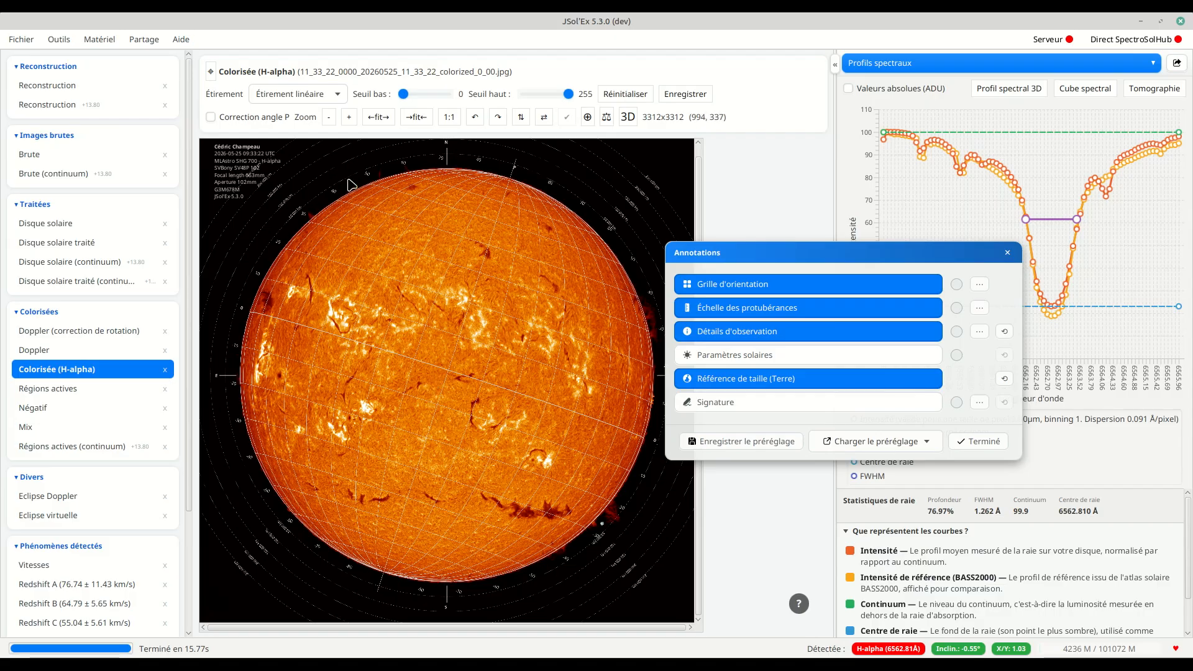
{"action": "left_click", "coordinate": [980, 309]}
{"action": "left_click", "coordinate": [1157, 345]}
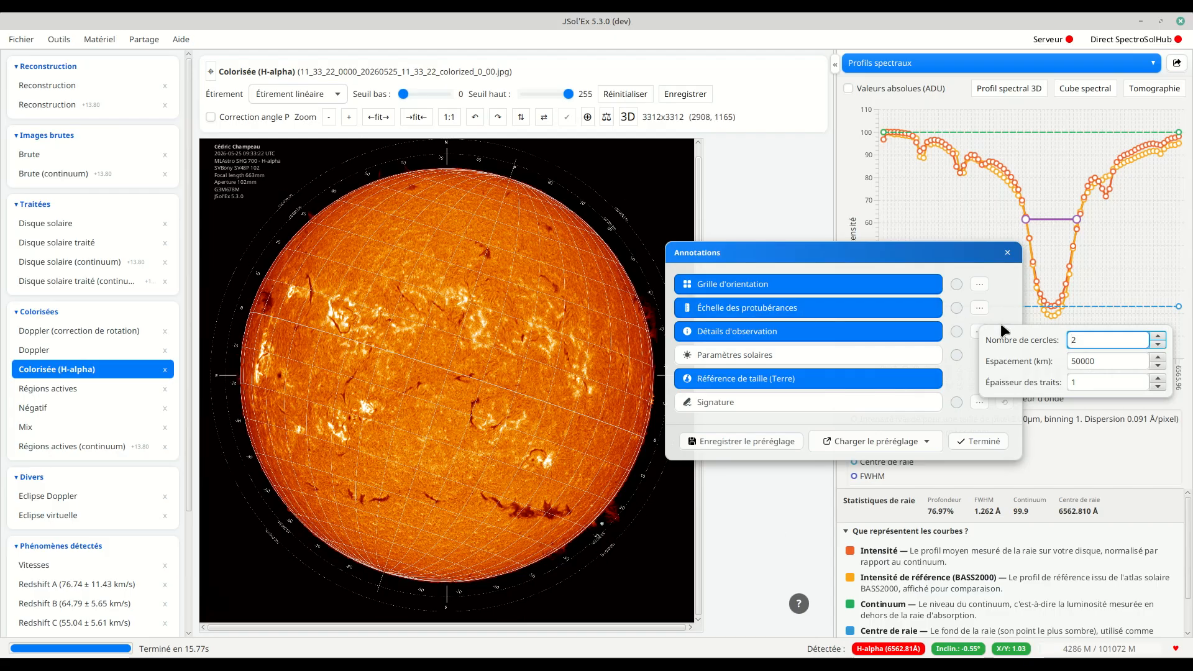
{"action": "left_click", "coordinate": [1156, 364]}
{"action": "left_click", "coordinate": [1156, 364]}
{"action": "left_click", "coordinate": [1156, 364]}
{"action": "left_click", "coordinate": [1155, 364]}
{"action": "left_click", "coordinate": [1157, 366]}
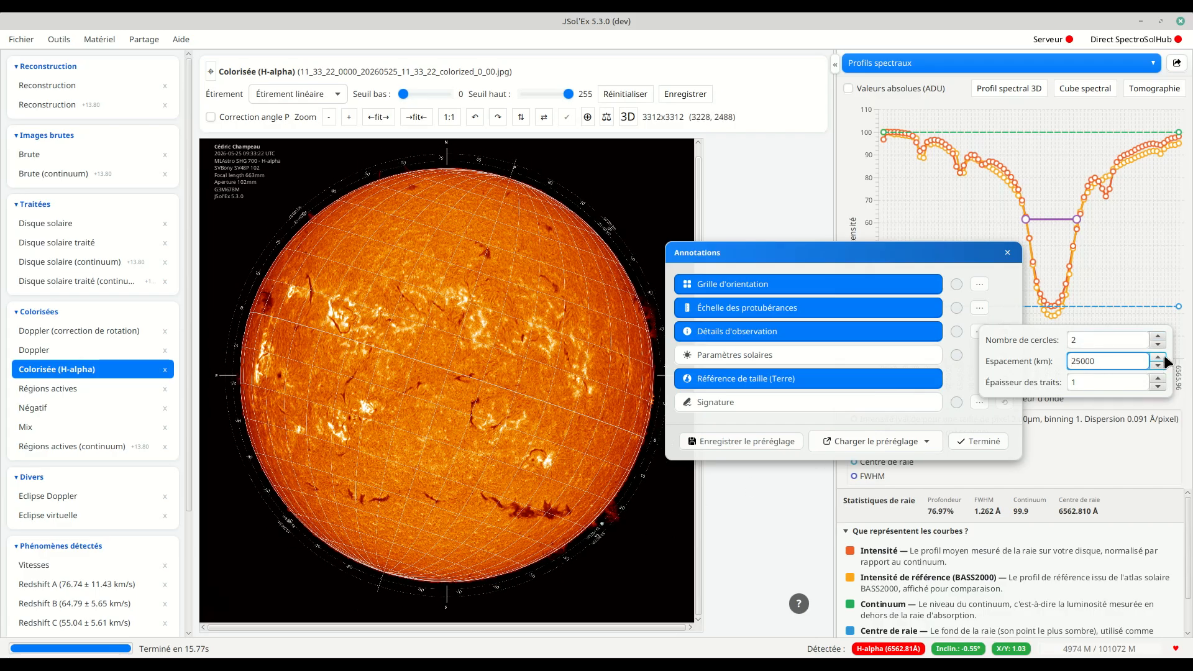
{"action": "left_click", "coordinate": [1157, 358]}
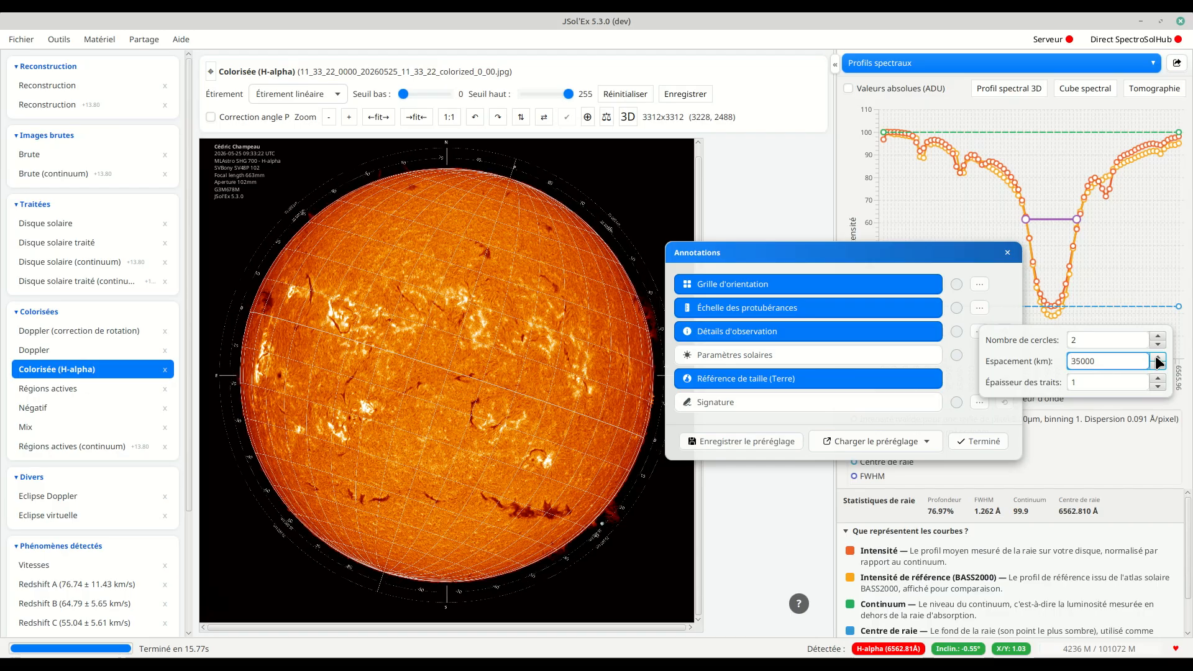
{"action": "left_click", "coordinate": [1158, 336]}
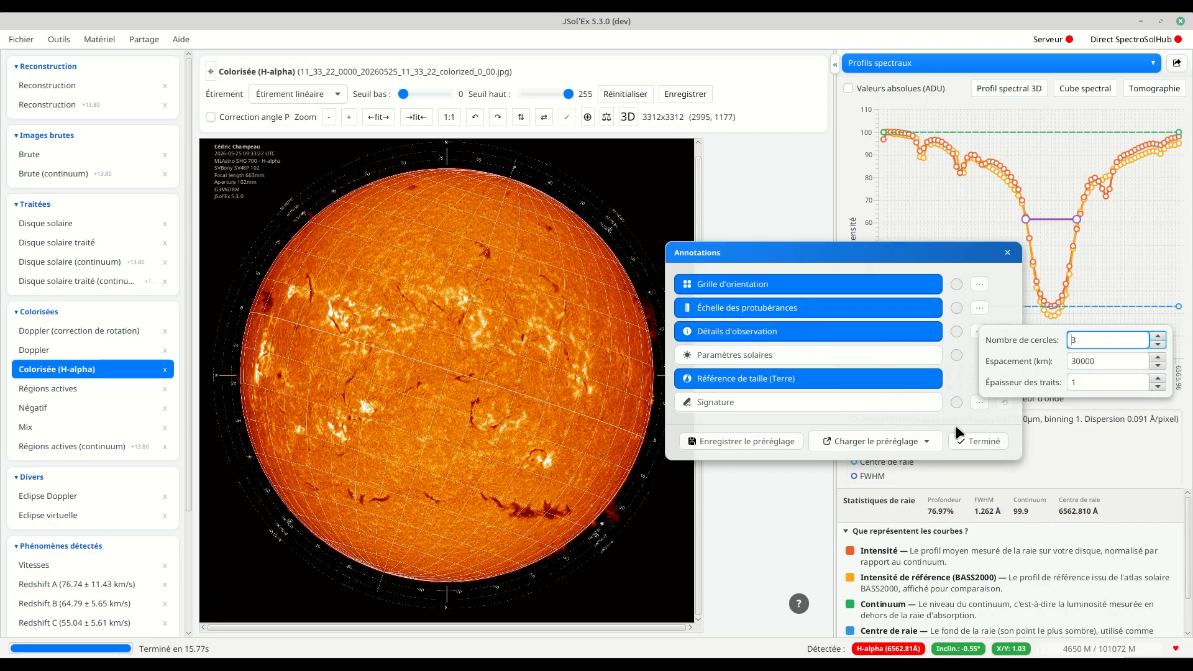
{"action": "left_click", "coordinate": [910, 416]}
Step: Add a signature annotation with the observer's full name in a handwritten-style font at size 72 and apply it
{"action": "left_click_drag", "start_coordinate": [795, 260], "coordinate": [731, 230]}
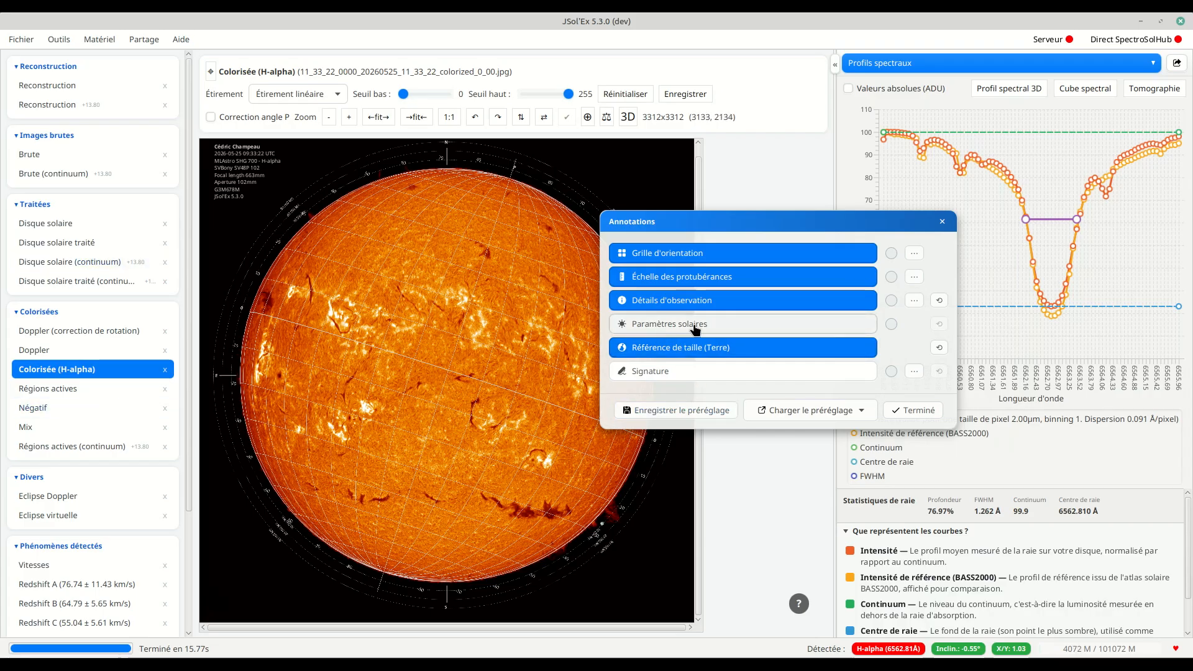
{"action": "left_click", "coordinate": [661, 375]}
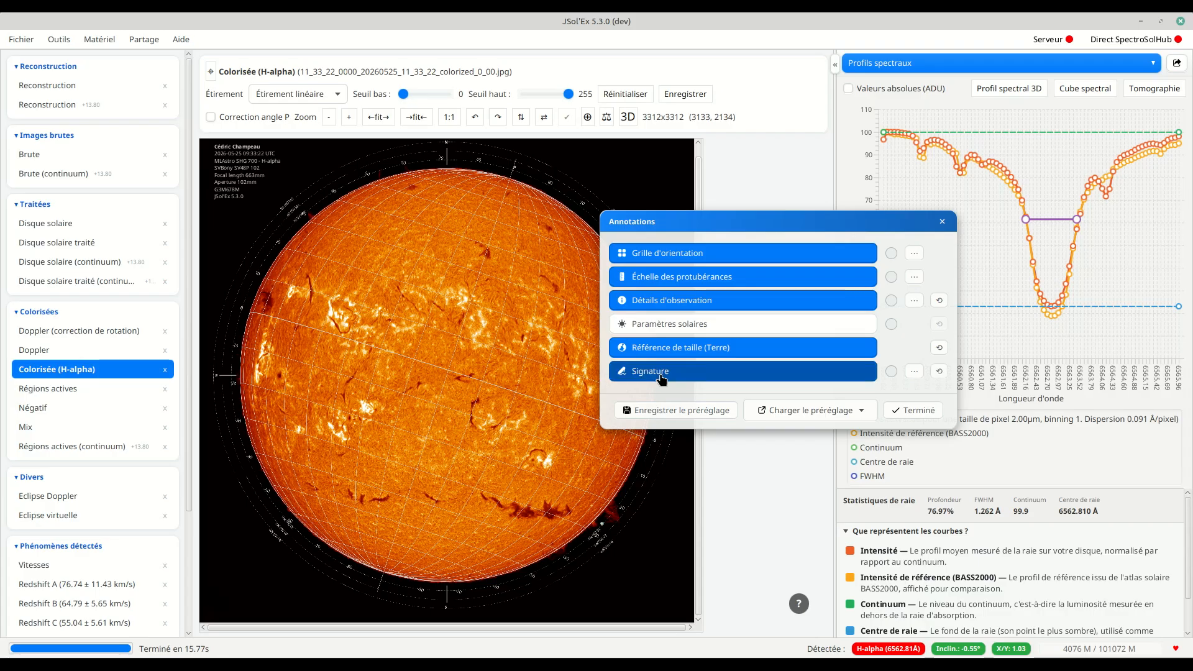
{"action": "left_click", "coordinate": [912, 372]}
{"action": "left_click", "coordinate": [538, 230]}
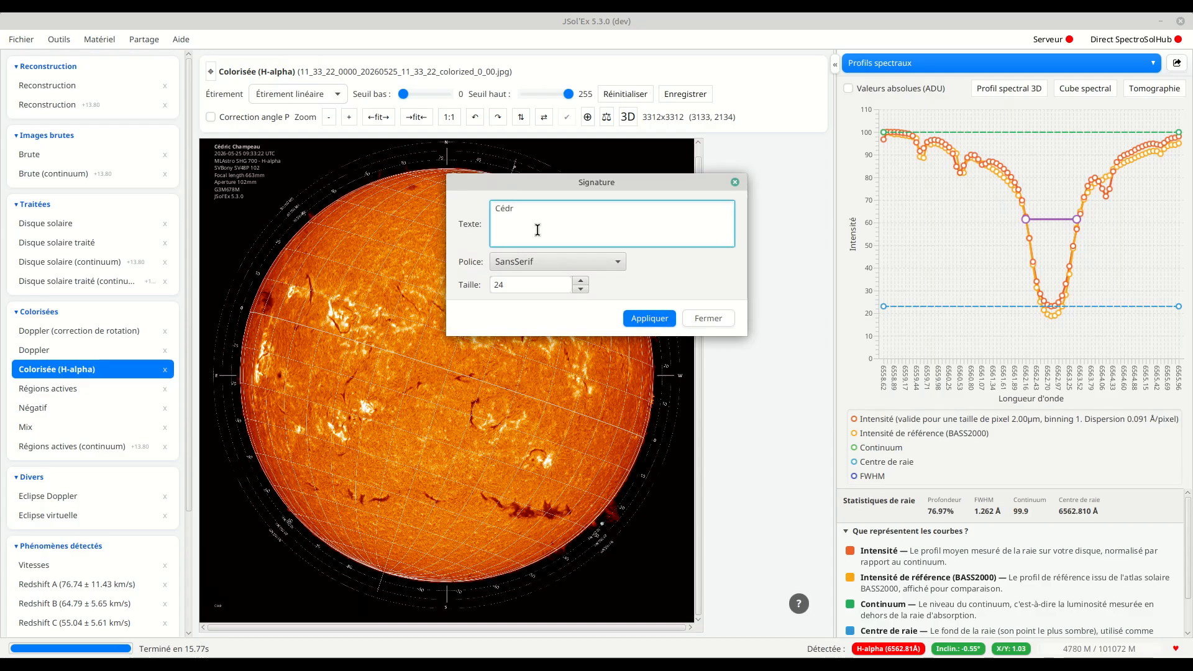
{"action": "type", "text": "Cédric Champeau"}
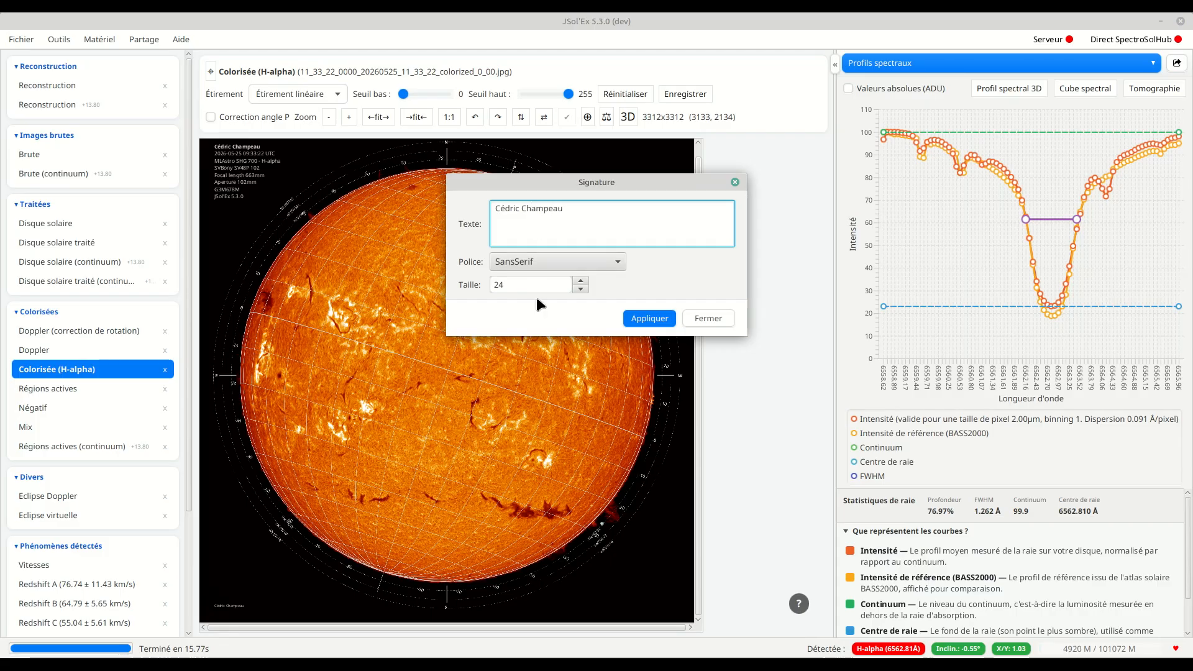
{"action": "left_click", "coordinate": [538, 264]}
{"action": "left_click", "coordinate": [523, 345]}
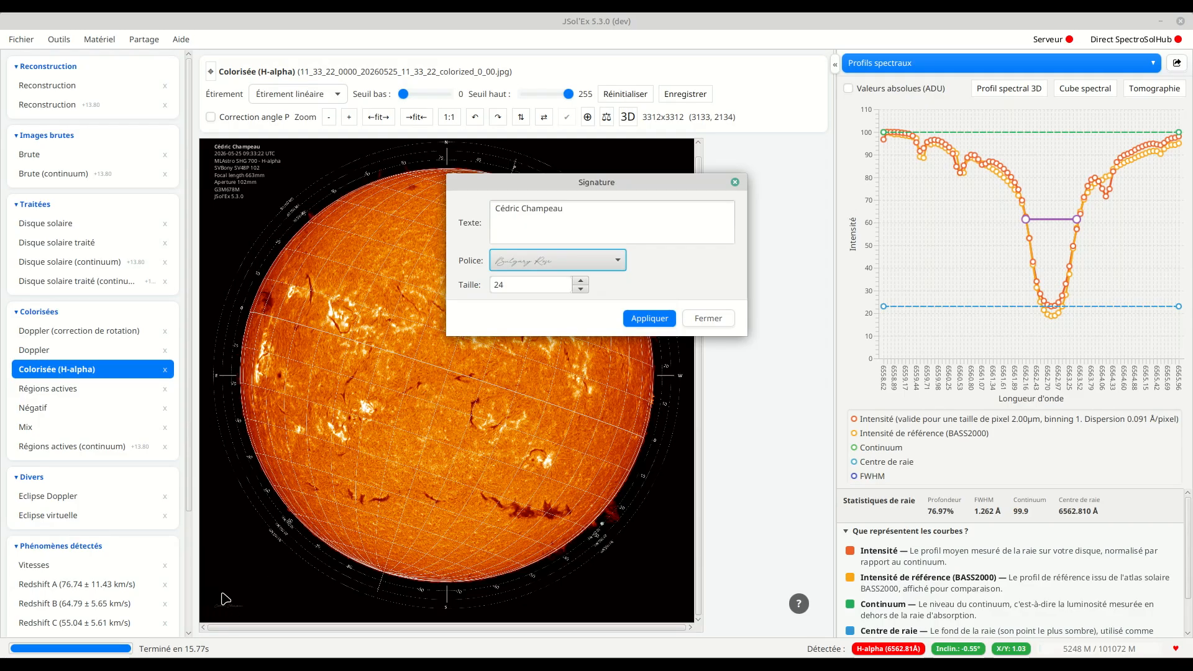
{"action": "double_click", "coordinate": [547, 284]}
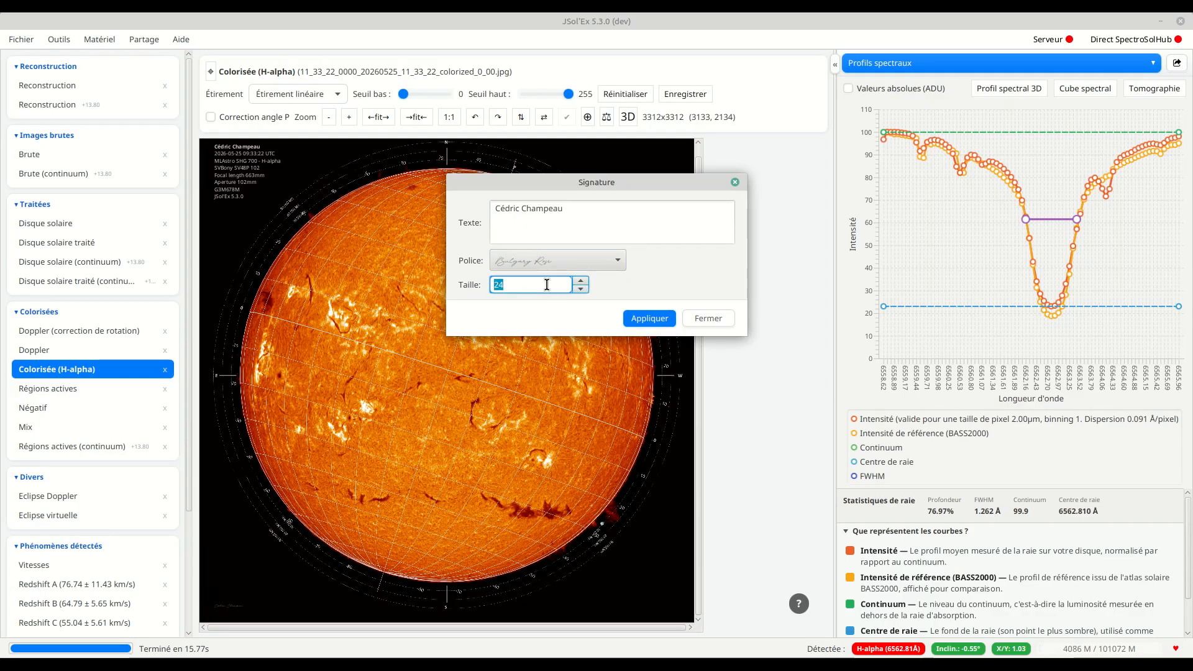
{"action": "left_click", "coordinate": [553, 228]}
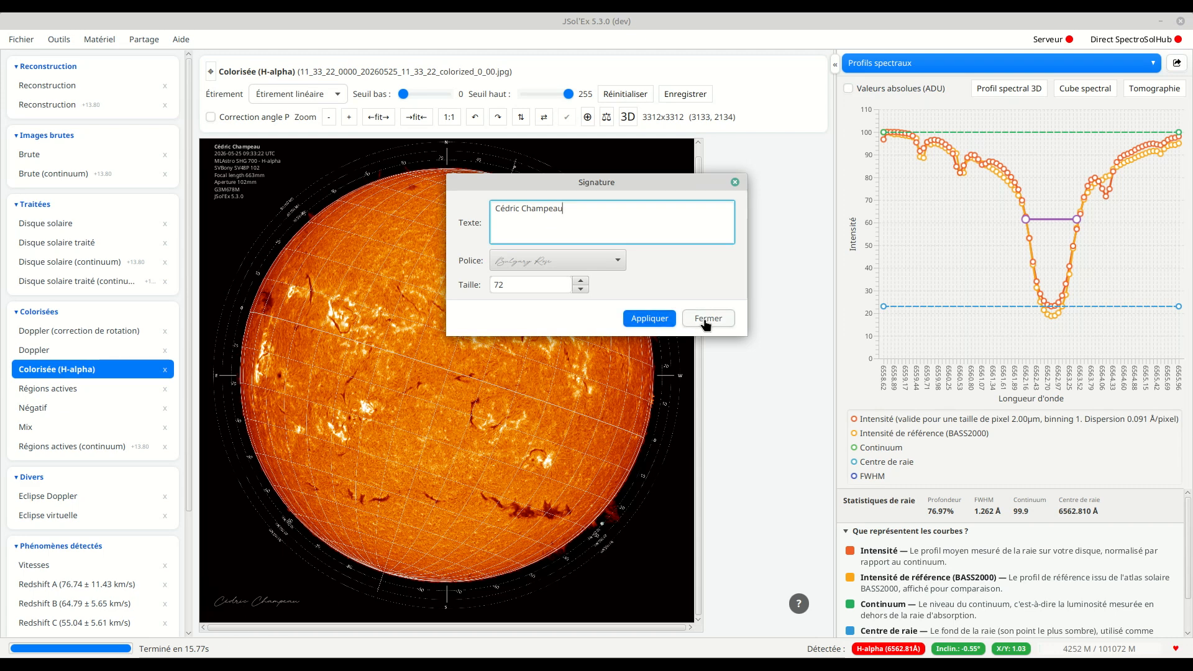
{"action": "left_click", "coordinate": [653, 320]}
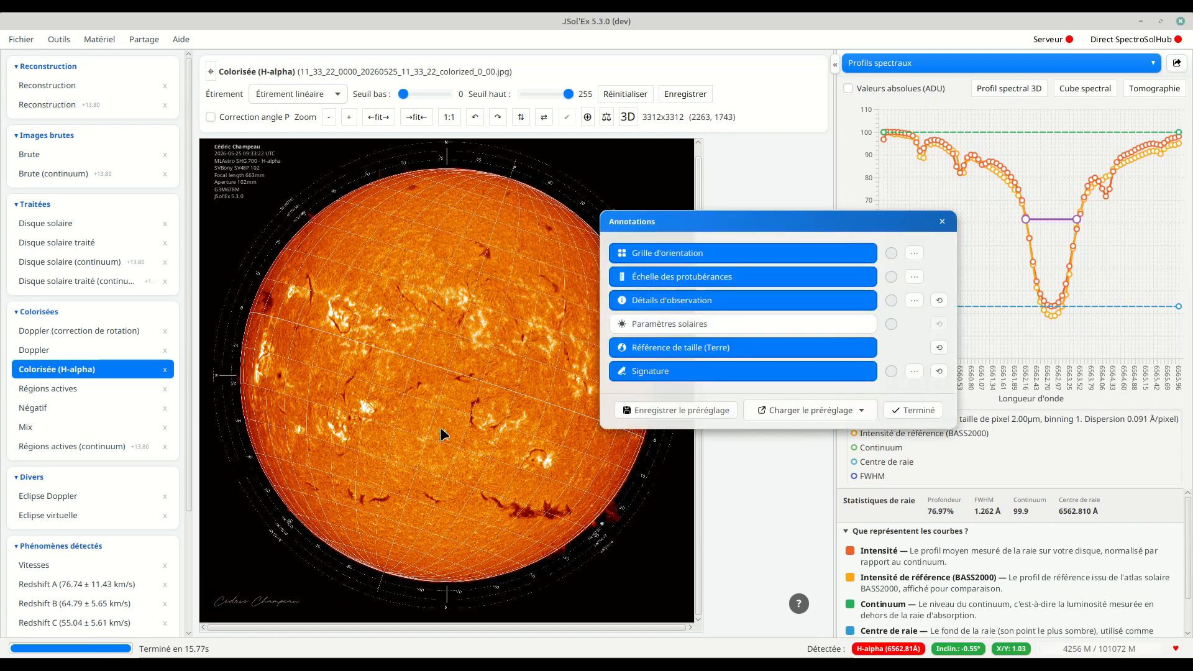
Step: Save the current annotations as a preset named "Mon réglage", close the annotation editor and check the signature on the image
{"action": "left_click", "coordinate": [686, 412]}
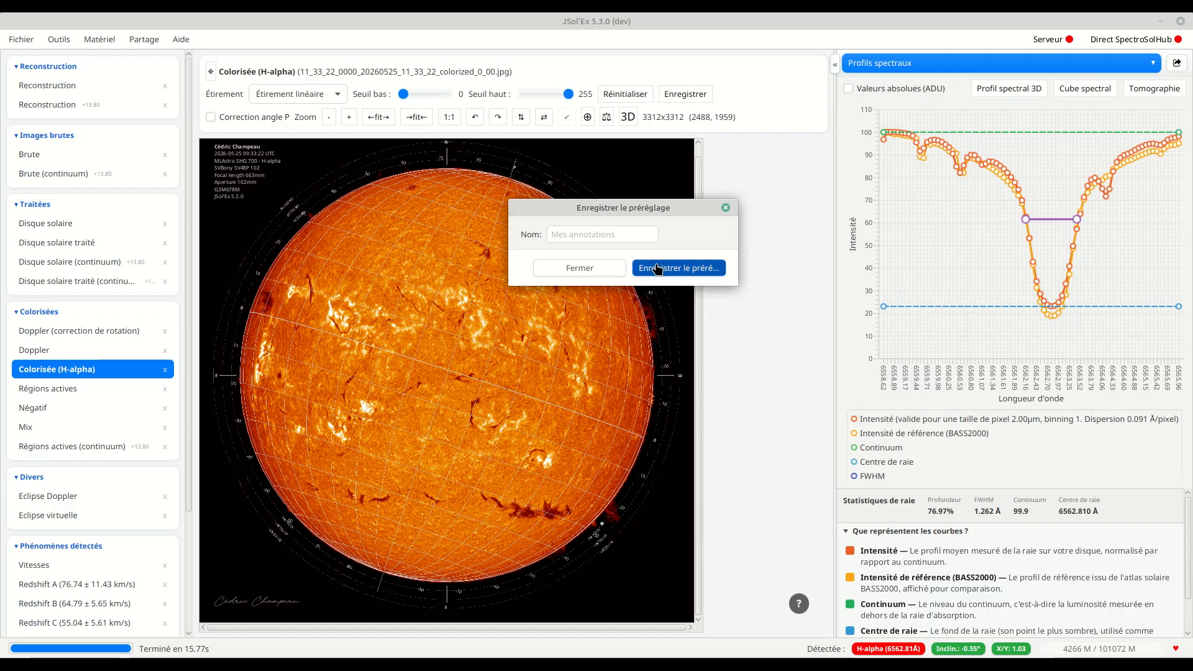
{"action": "left_click", "coordinate": [601, 233]}
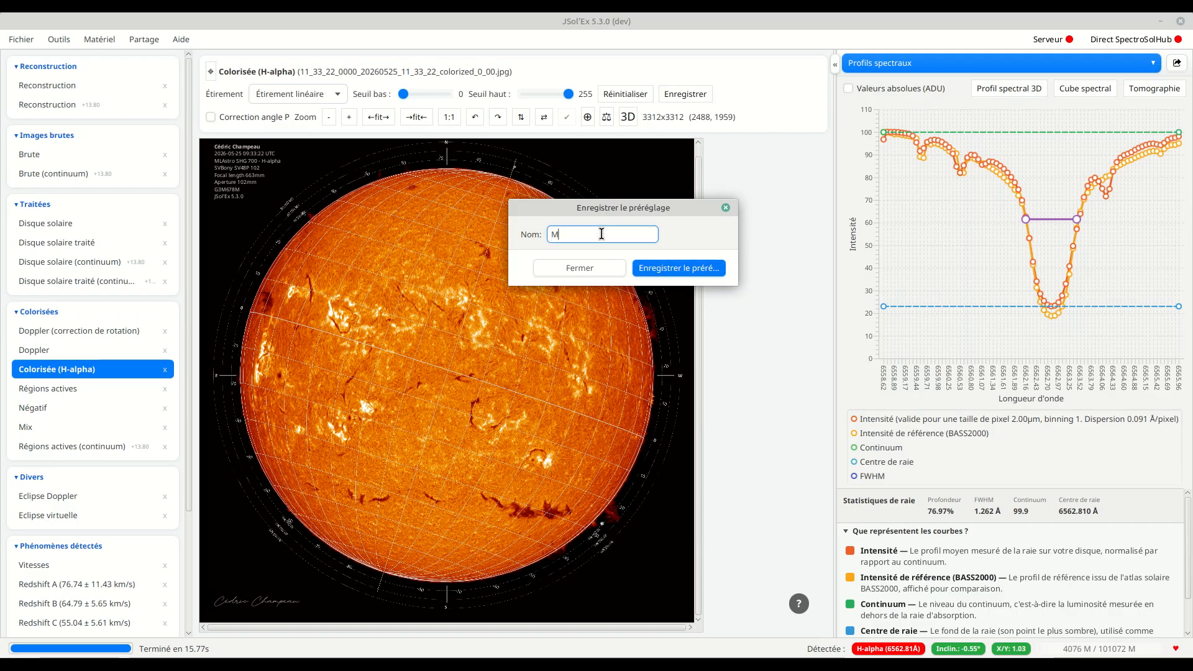
{"action": "type", "text": "Mon réglage"}
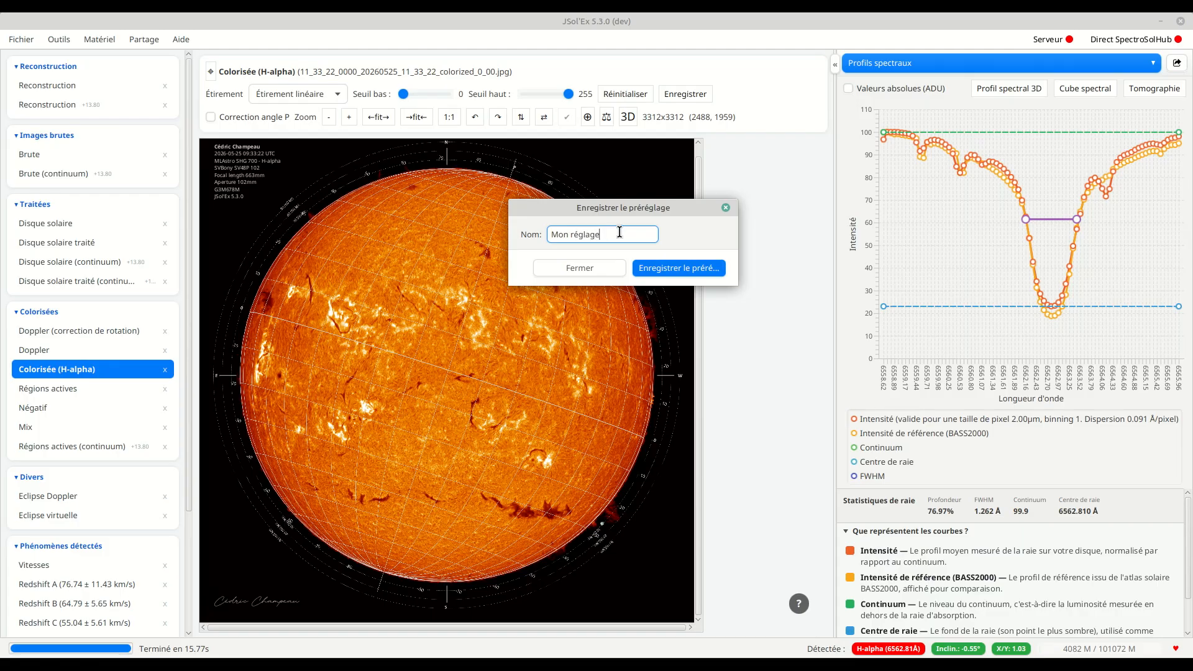
{"action": "left_click", "coordinate": [701, 269]}
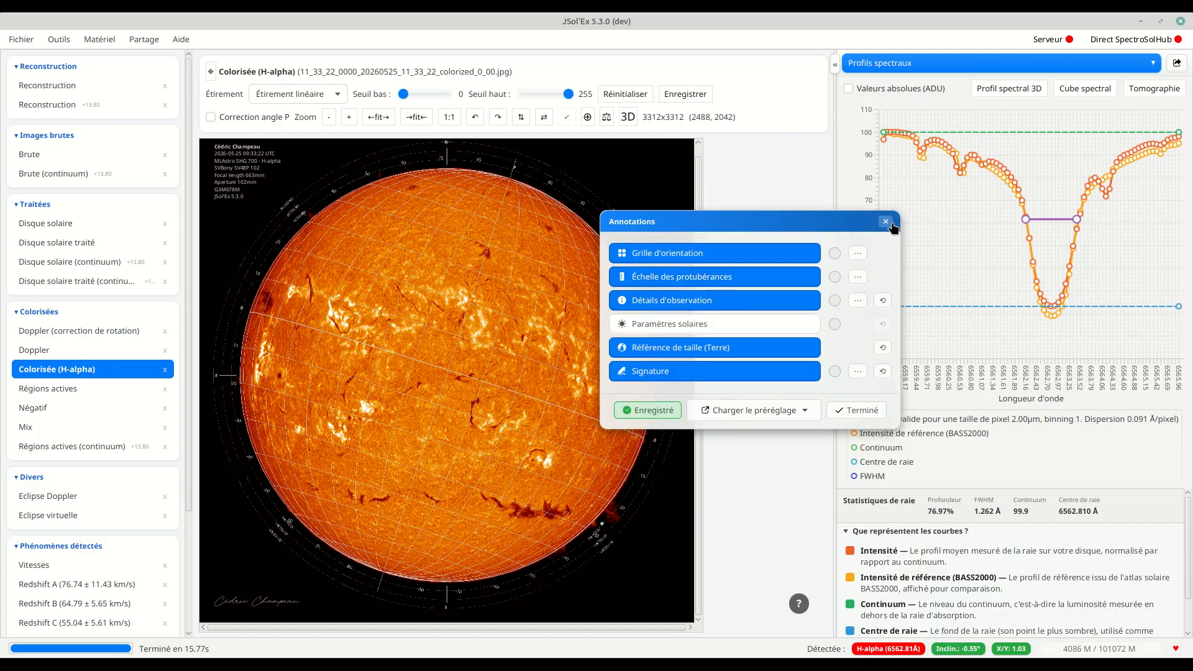
{"action": "left_click", "coordinate": [887, 222]}
{"action": "scroll", "coordinate": [313, 536], "scroll_direction": "up", "scroll_amount": 2}
{"action": "scroll", "coordinate": [313, 535], "scroll_direction": "up", "scroll_amount": 2}
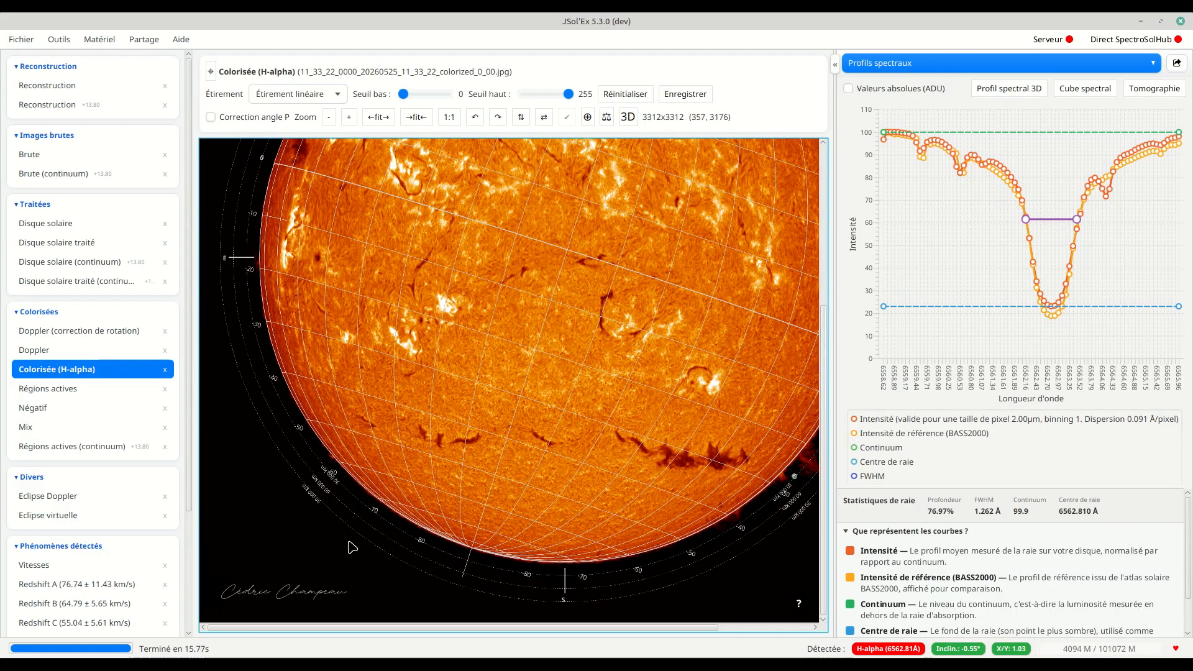
{"action": "scroll", "coordinate": [371, 441], "scroll_direction": "down", "scroll_amount": 4}
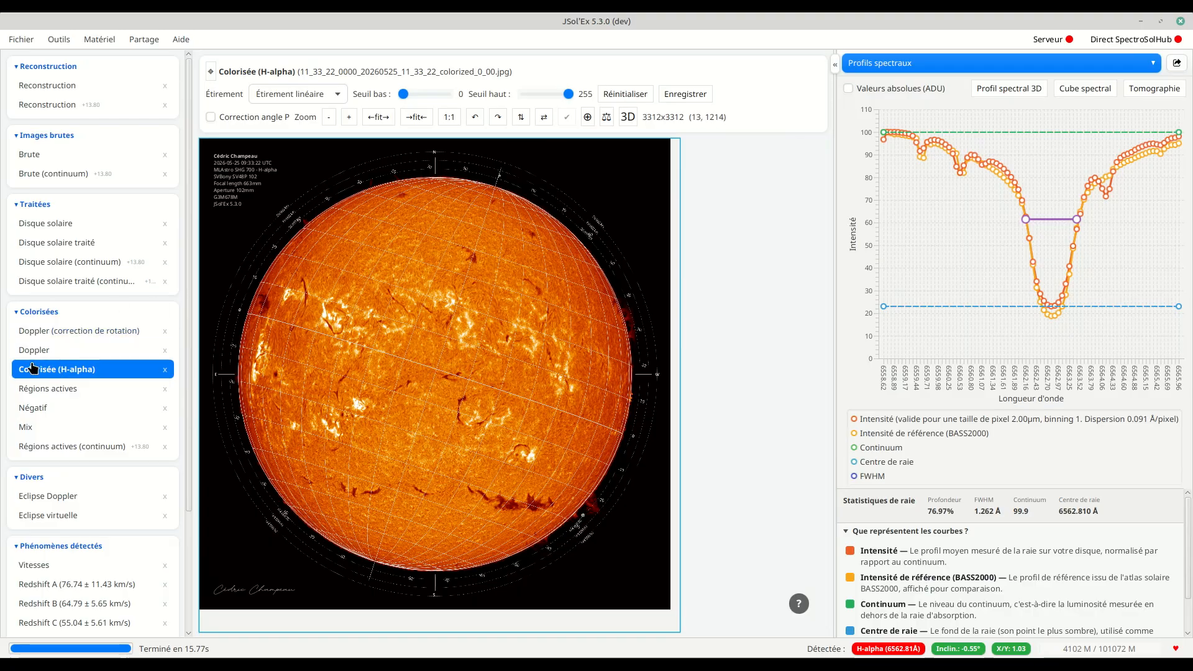
Step: Load the "Mon réglage" annotation preset on the "Disque solaire traité" image and close the annotation editor
{"action": "left_click", "coordinate": [48, 247]}
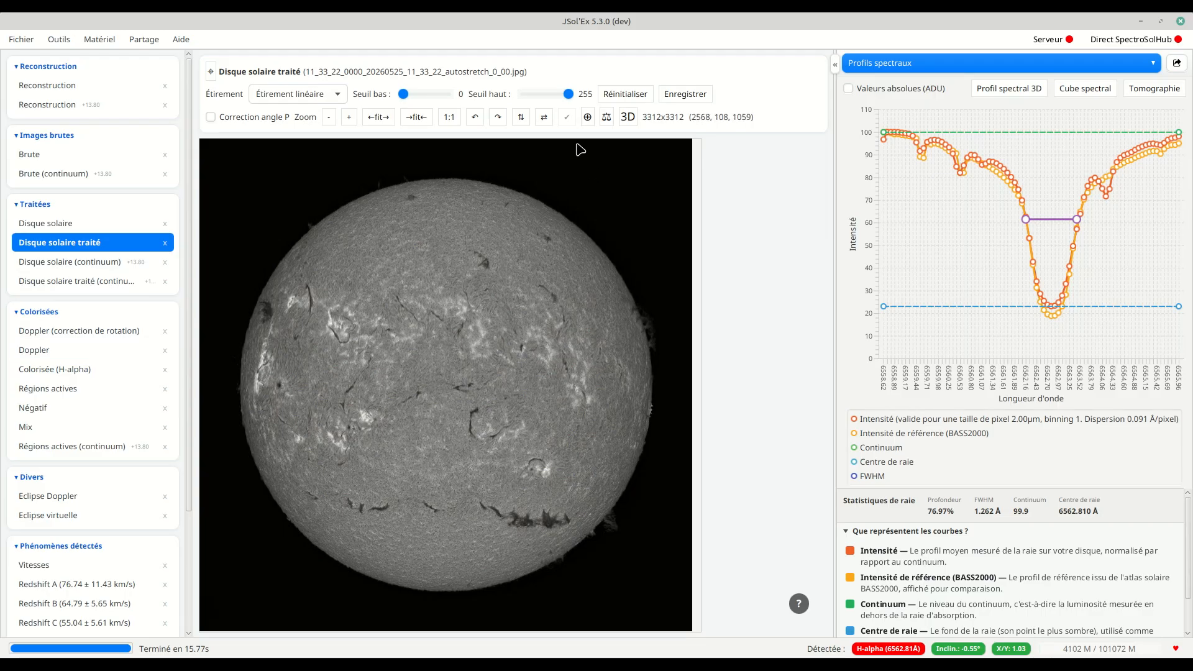
{"action": "left_click", "coordinate": [587, 119]}
{"action": "left_click", "coordinate": [788, 343]}
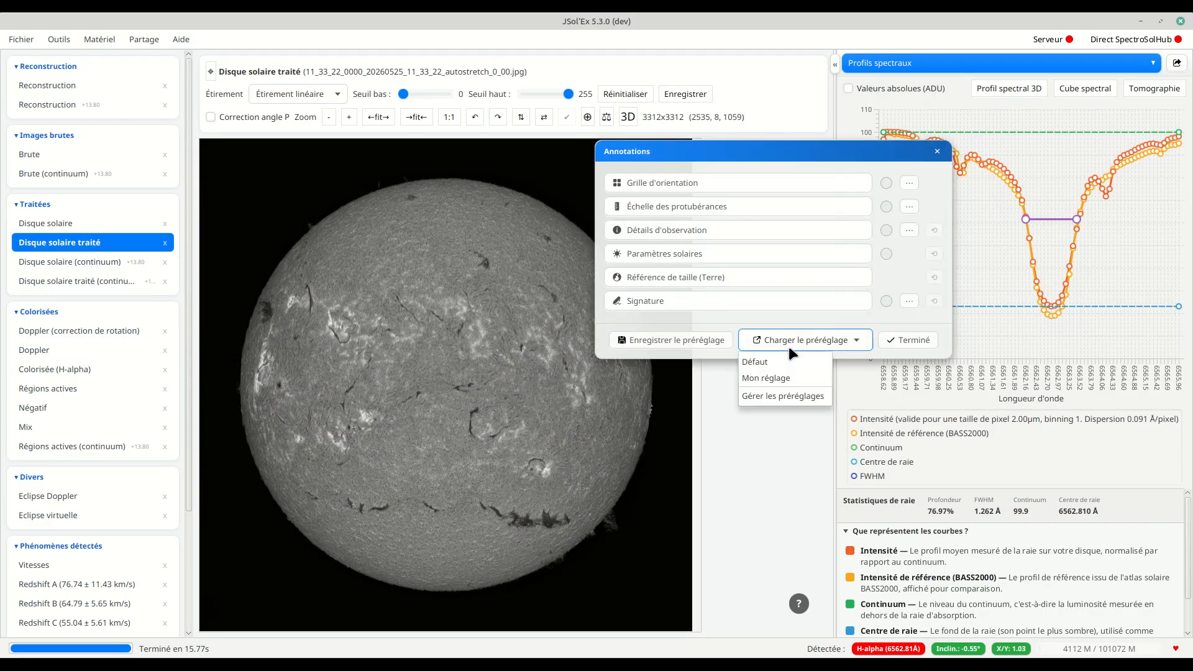
{"action": "left_click", "coordinate": [773, 378]}
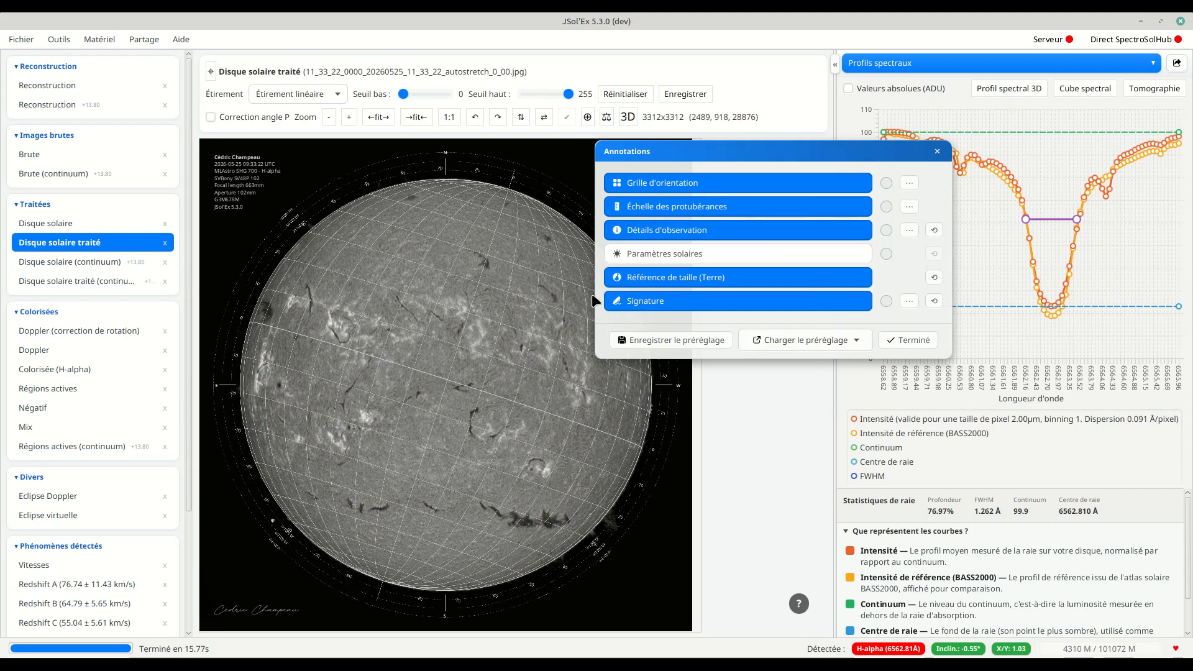
{"action": "left_click", "coordinate": [938, 152]}
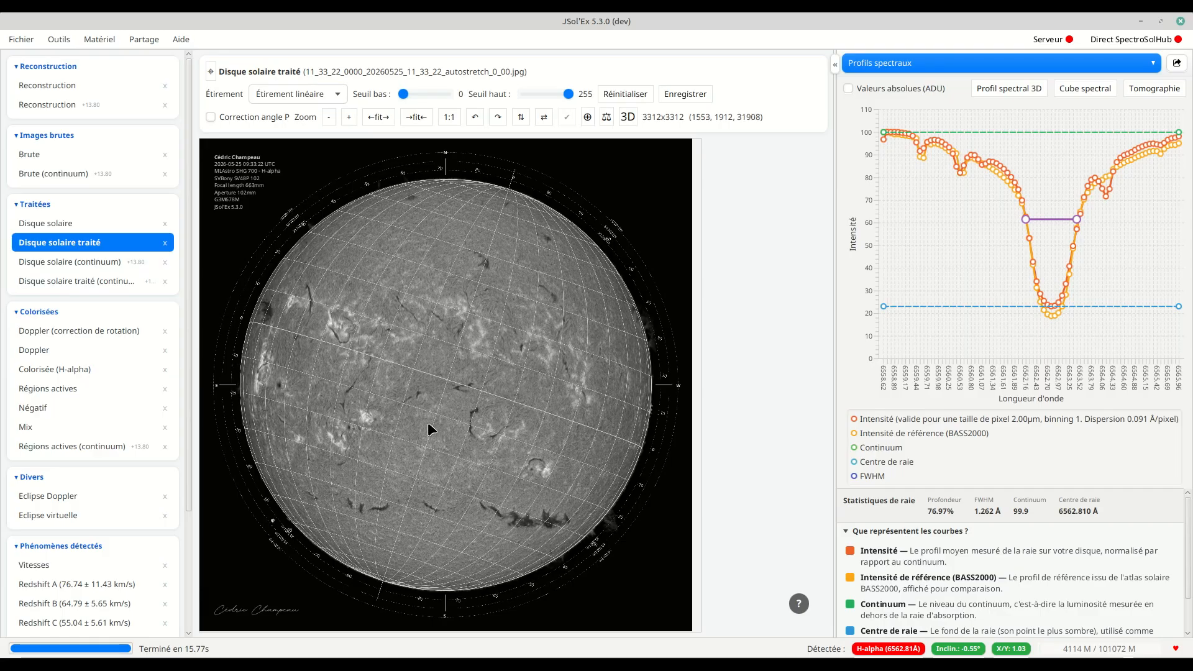
Step: Switch the orientation grid and prominence scale off and back on for the "Colorisée (H-alpha)" image
{"action": "left_click", "coordinate": [59, 371]}
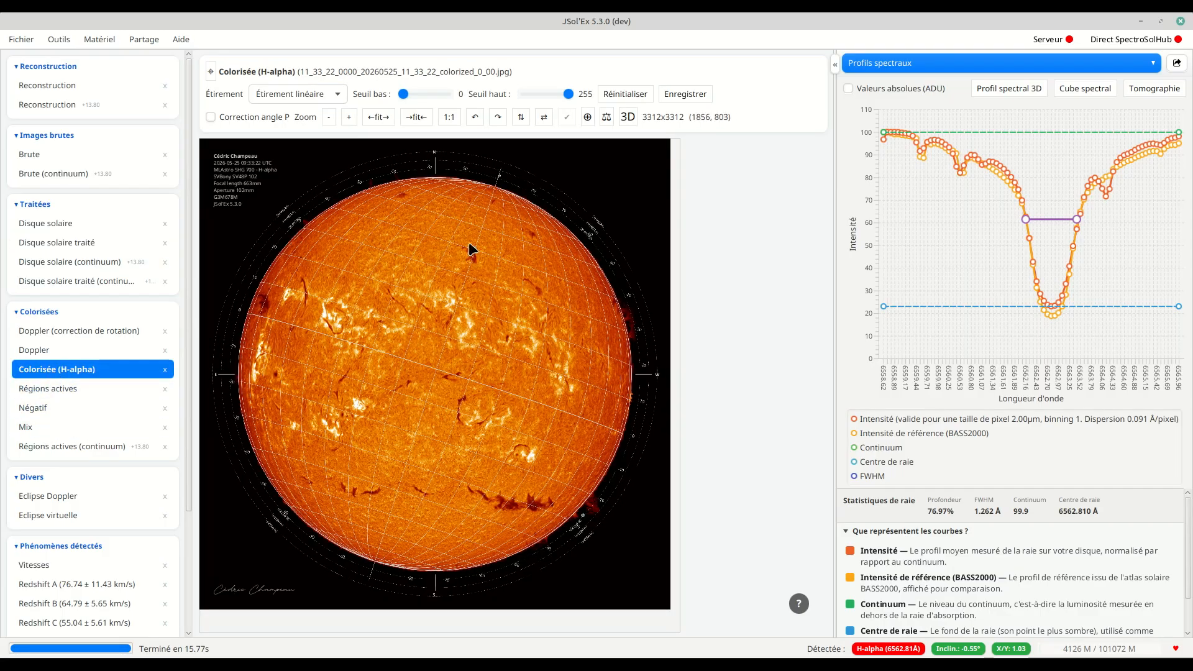
{"action": "left_click", "coordinate": [588, 117]}
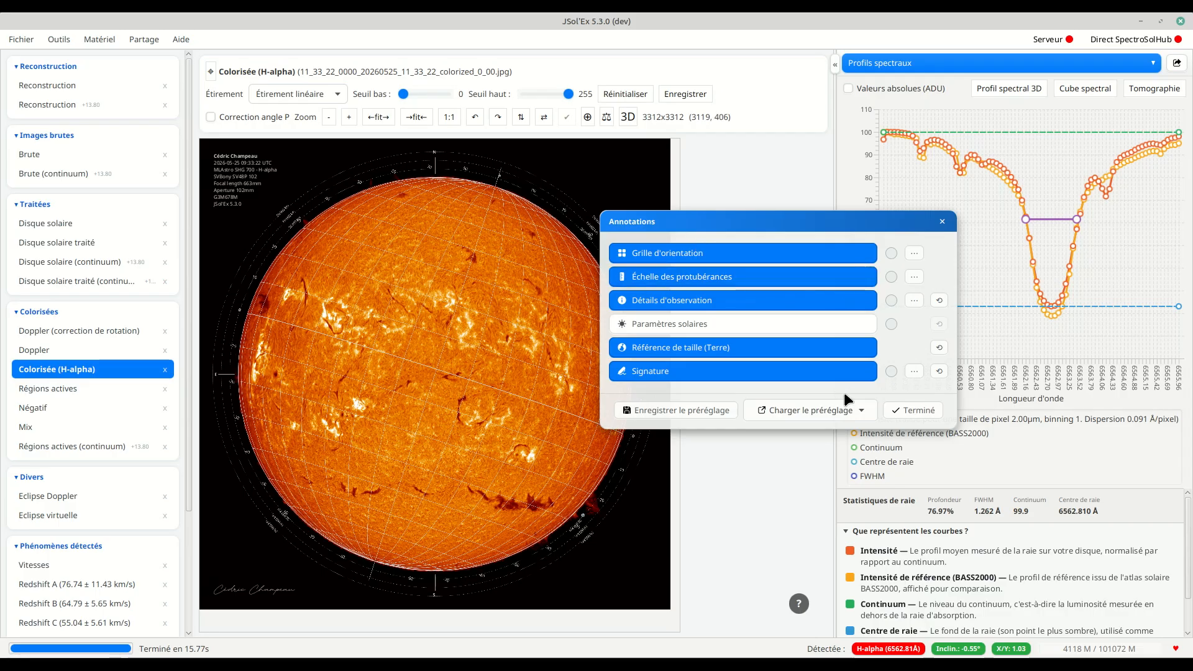
{"action": "left_click", "coordinate": [786, 255]}
{"action": "left_click", "coordinate": [764, 276]}
{"action": "left_click", "coordinate": [743, 255]}
{"action": "left_click", "coordinate": [733, 278]}
{"action": "left_click", "coordinate": [942, 221]}
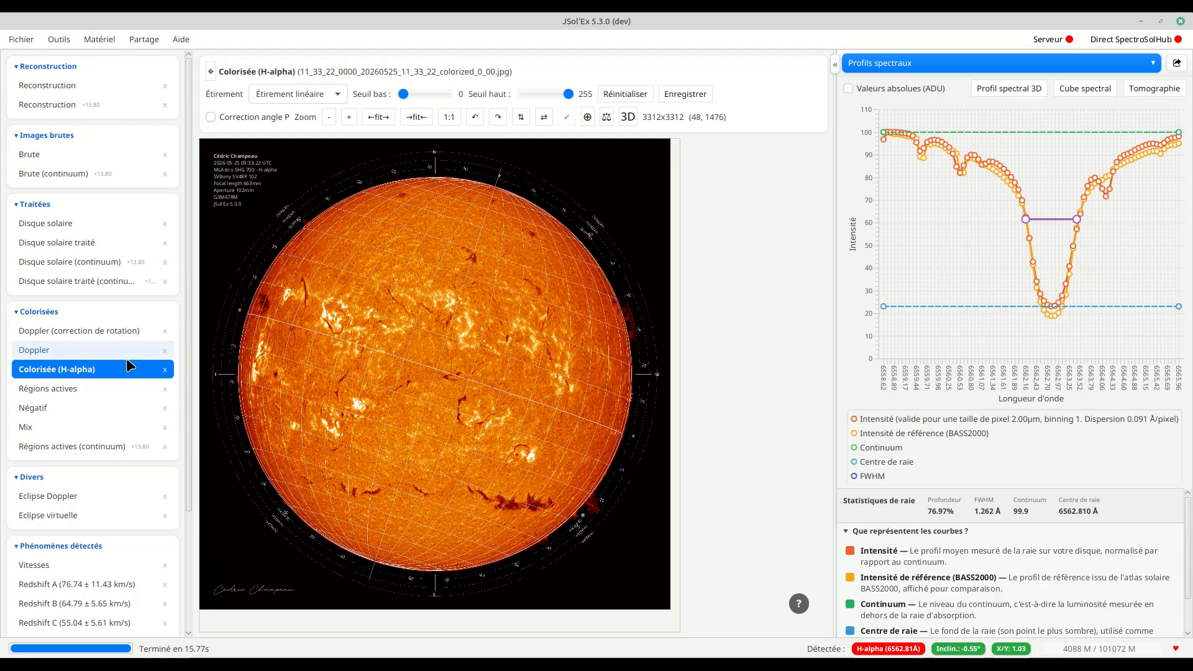
Step: Duplicate the "Disque solaire traité" image in the processed images group
{"action": "left_click", "coordinate": [69, 243]}
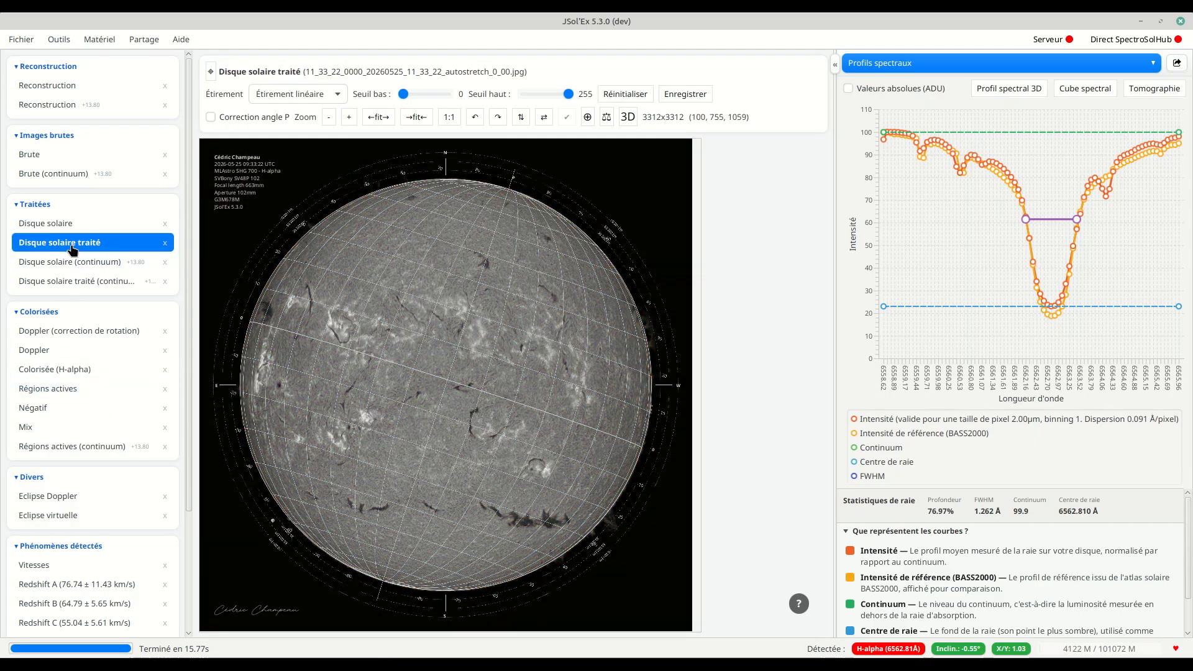
{"action": "right_click", "coordinate": [72, 248]}
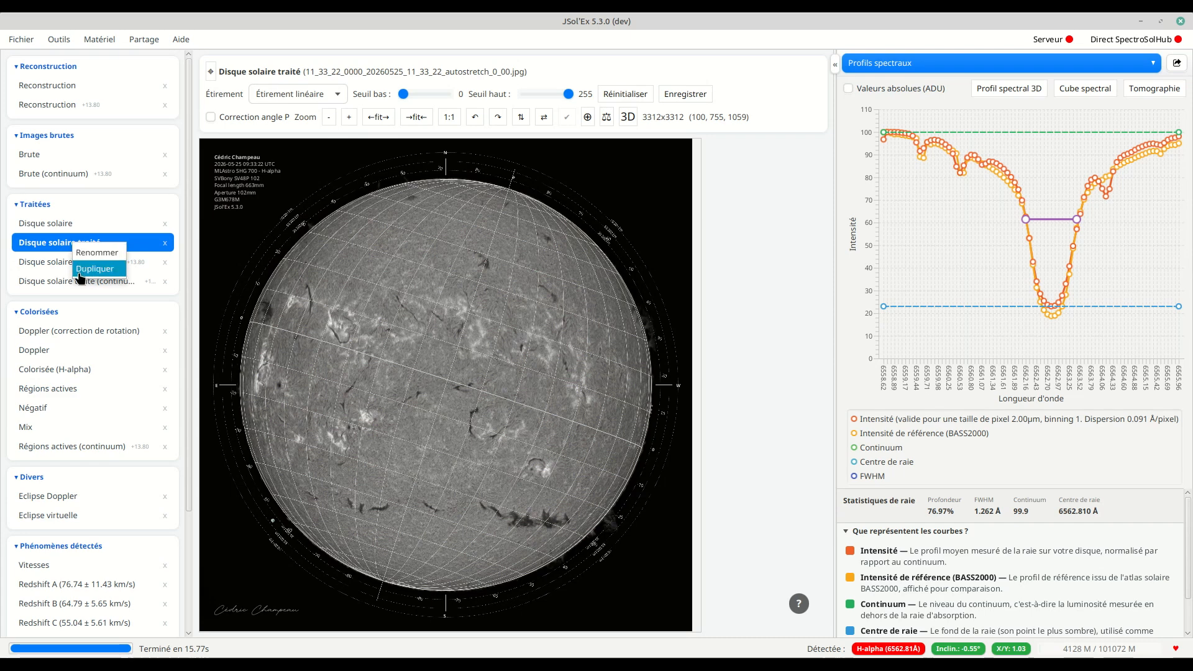
{"action": "left_click", "coordinate": [87, 280]}
Step: Rename the duplicated image as "Disque solaire traité (annotée)"
{"action": "right_click", "coordinate": [118, 266]}
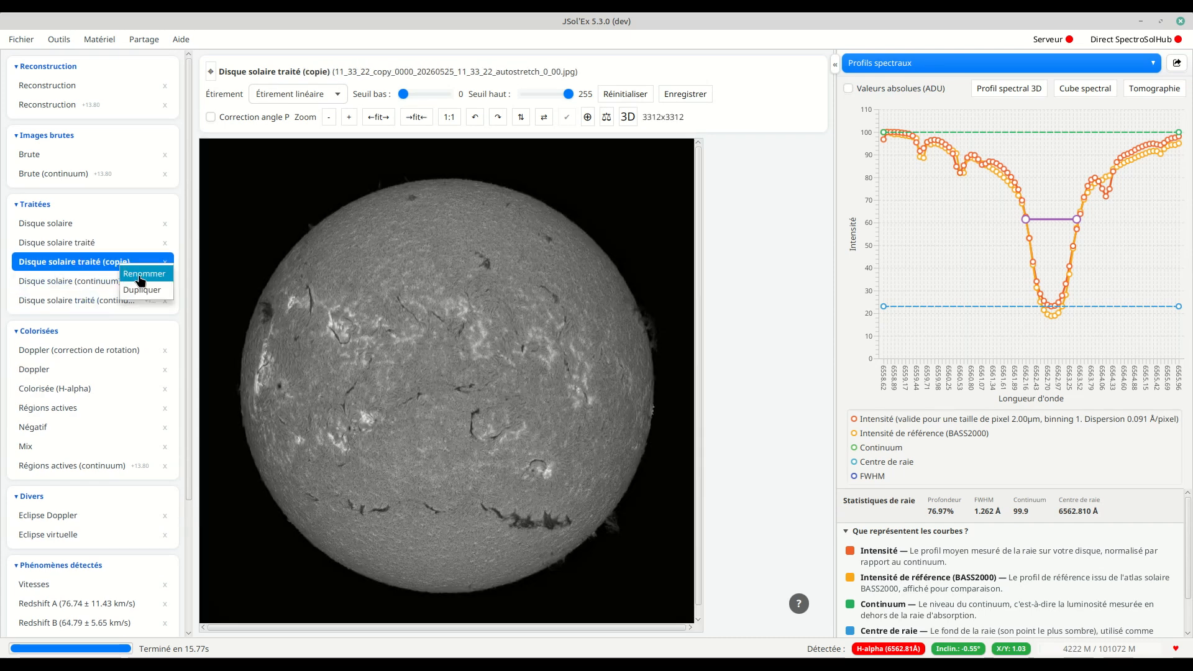
{"action": "left_click", "coordinate": [139, 274]}
{"action": "left_click_drag", "start_coordinate": [100, 261], "coordinate": [110, 261]}
{"action": "double_click", "coordinate": [110, 262]}
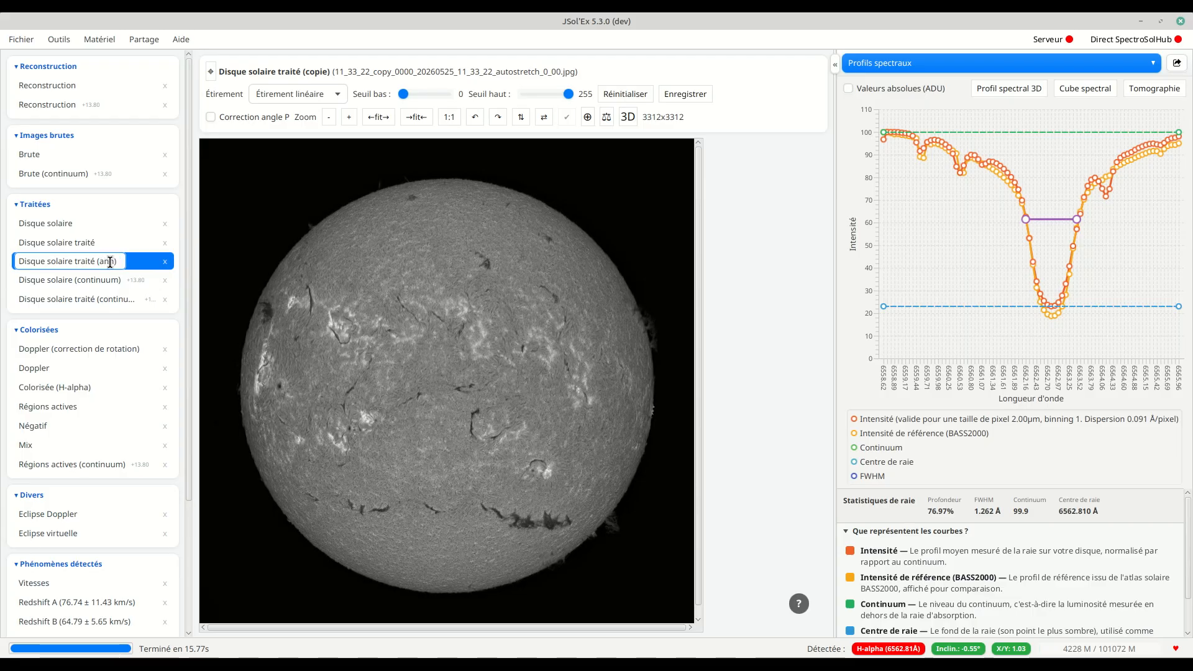
{"action": "type", "text": "annotée"}
{"action": "key", "text": "Return"}
Step: Remove the grid, prominence scale, observation details, Earth reference and signature from the original "Disque solaire traité" image
{"action": "left_click", "coordinate": [80, 247]}
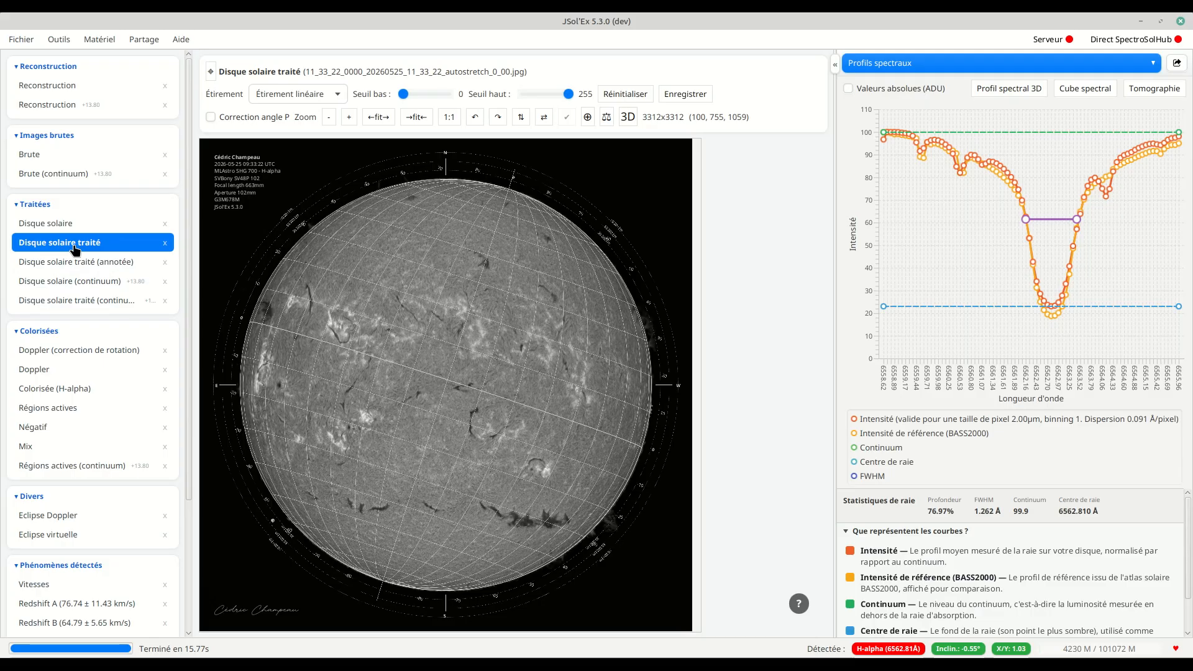
{"action": "left_click", "coordinate": [587, 117]}
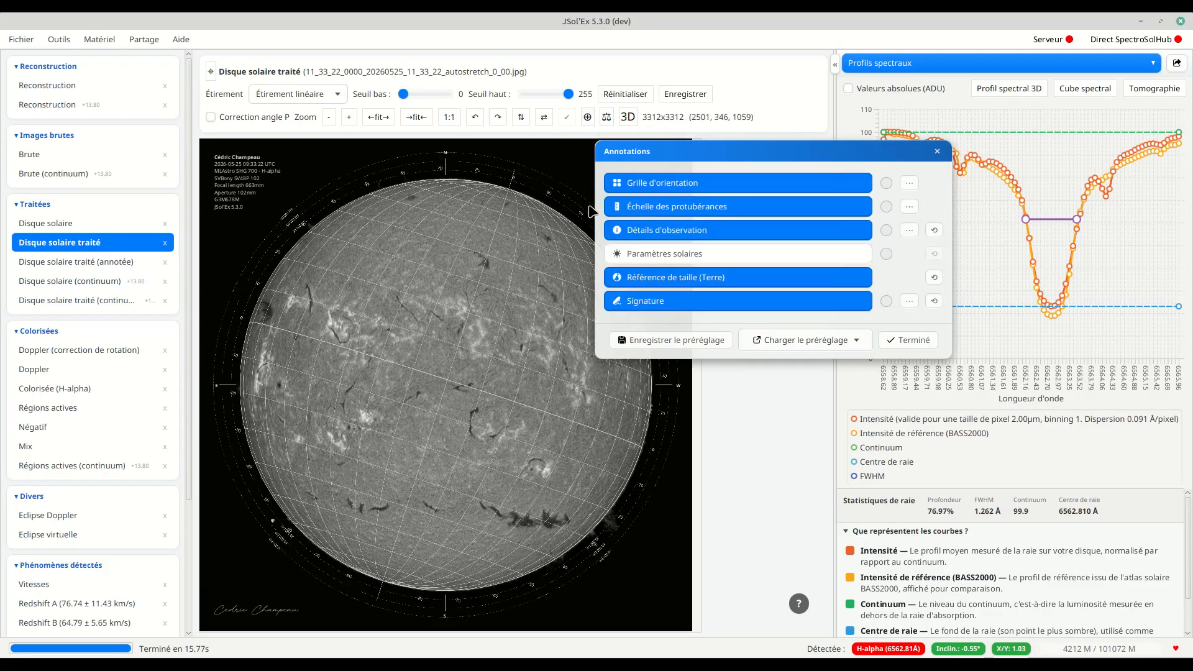
{"action": "left_click", "coordinate": [789, 185]}
{"action": "left_click", "coordinate": [759, 208]}
{"action": "left_click", "coordinate": [734, 232]}
{"action": "left_click", "coordinate": [692, 278]}
{"action": "left_click", "coordinate": [668, 301]}
{"action": "left_click", "coordinate": [901, 341]}
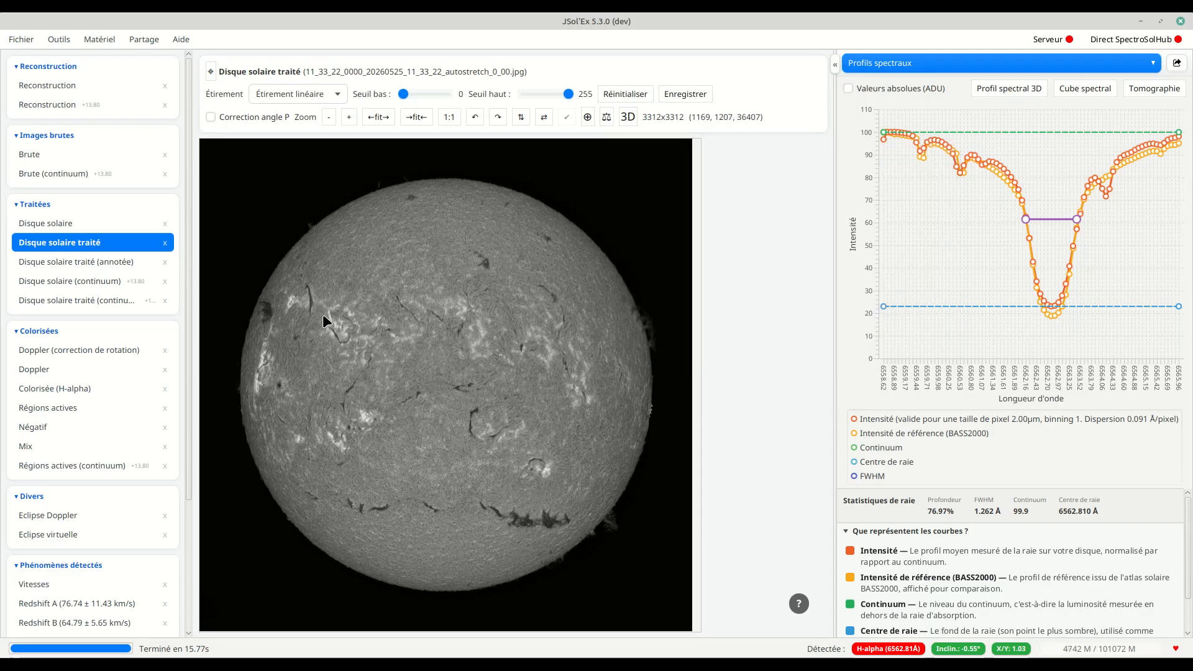
Step: Add the observation details and orientation grid to "Disque solaire traité (annotée)" and compare it with the original image
{"action": "left_click", "coordinate": [102, 266]}
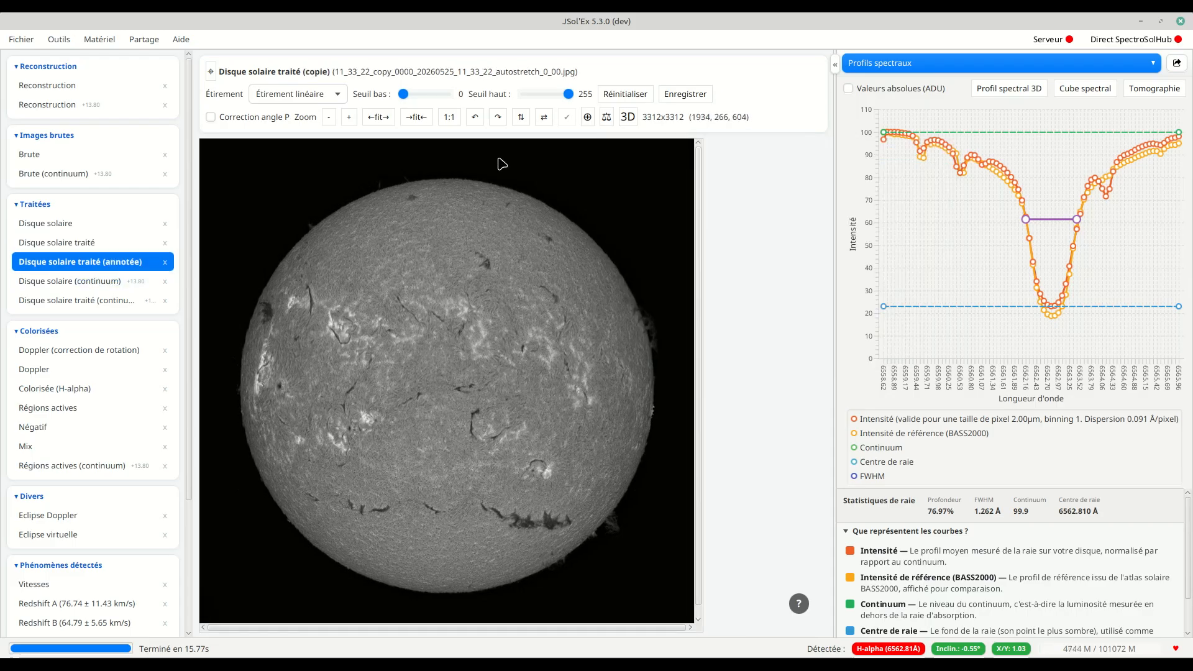
{"action": "left_click", "coordinate": [587, 116]}
{"action": "left_click", "coordinate": [670, 236]}
{"action": "left_click", "coordinate": [708, 183]}
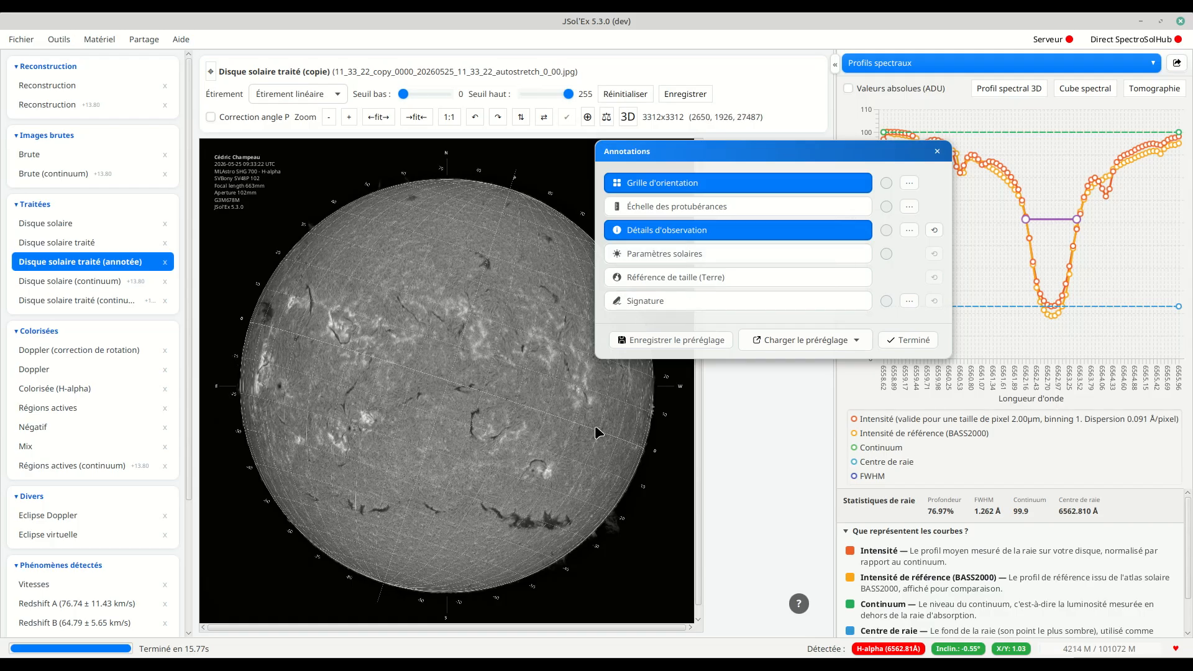
{"action": "left_click", "coordinate": [915, 336]}
{"action": "left_click", "coordinate": [81, 247]}
{"action": "left_click", "coordinate": [81, 262]}
{"action": "left_click", "coordinate": [80, 244]}
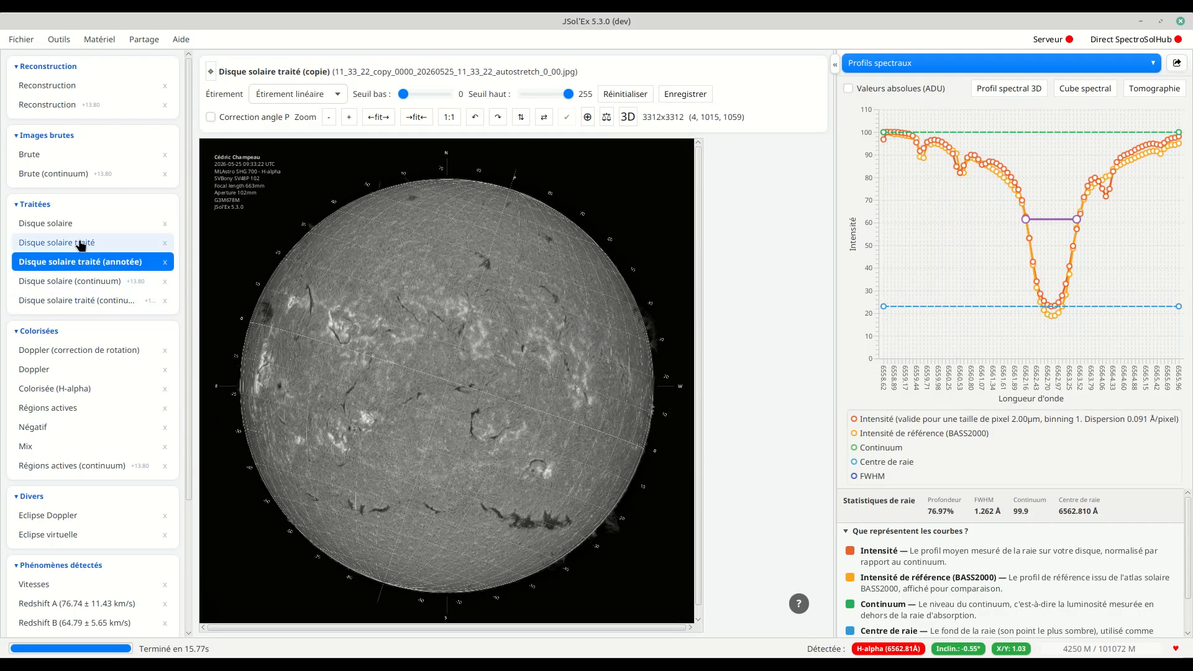
{"action": "left_click", "coordinate": [75, 266]}
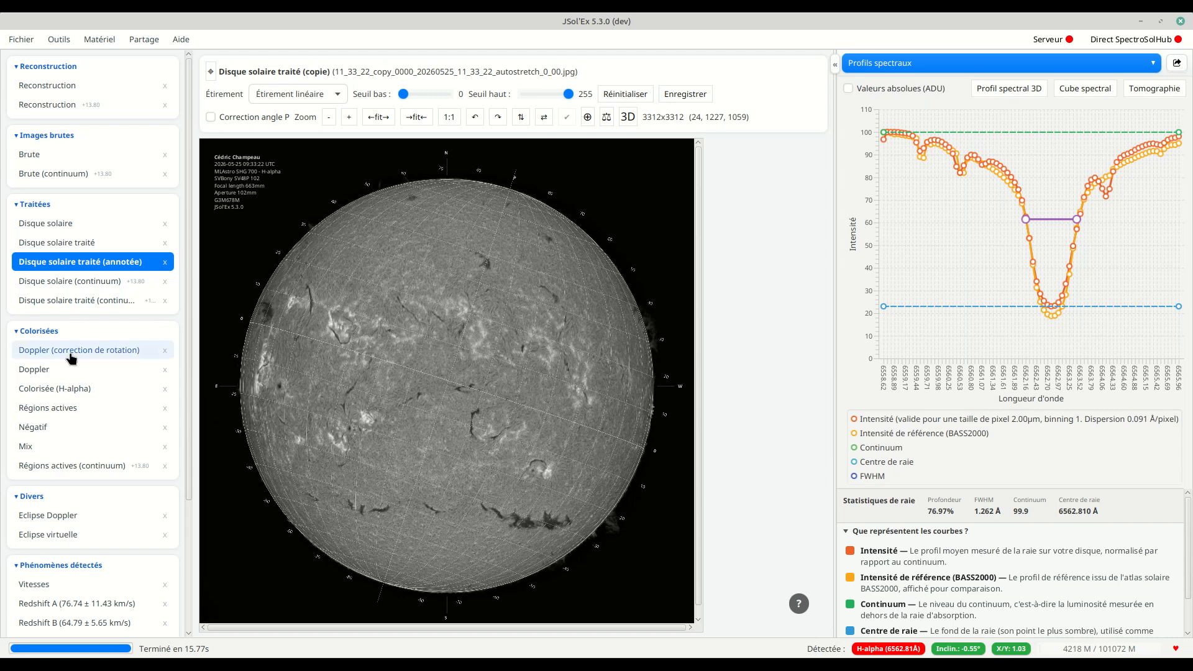
{"action": "left_click", "coordinate": [588, 118]}
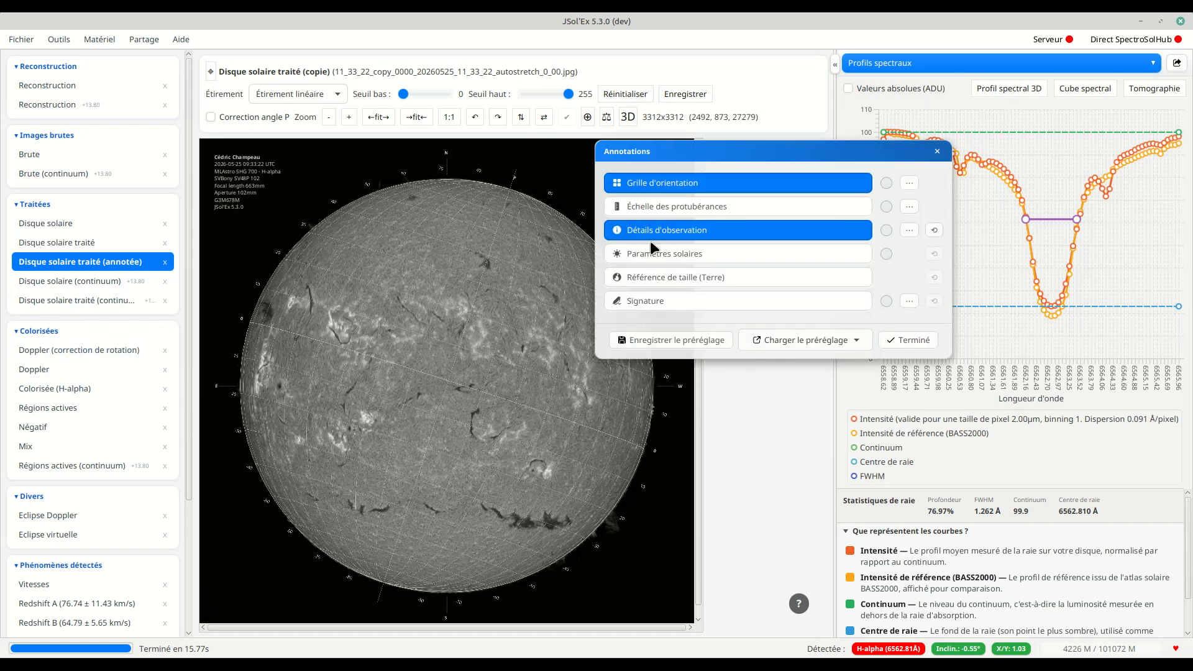
{"action": "mouse_move", "coordinate": [715, 156]}
{"action": "left_mouse_down"}
{"action": "mouse_move", "coordinate": [636, 191]}
{"action": "mouse_move", "coordinate": [641, 169]}
{"action": "left_mouse_up"}
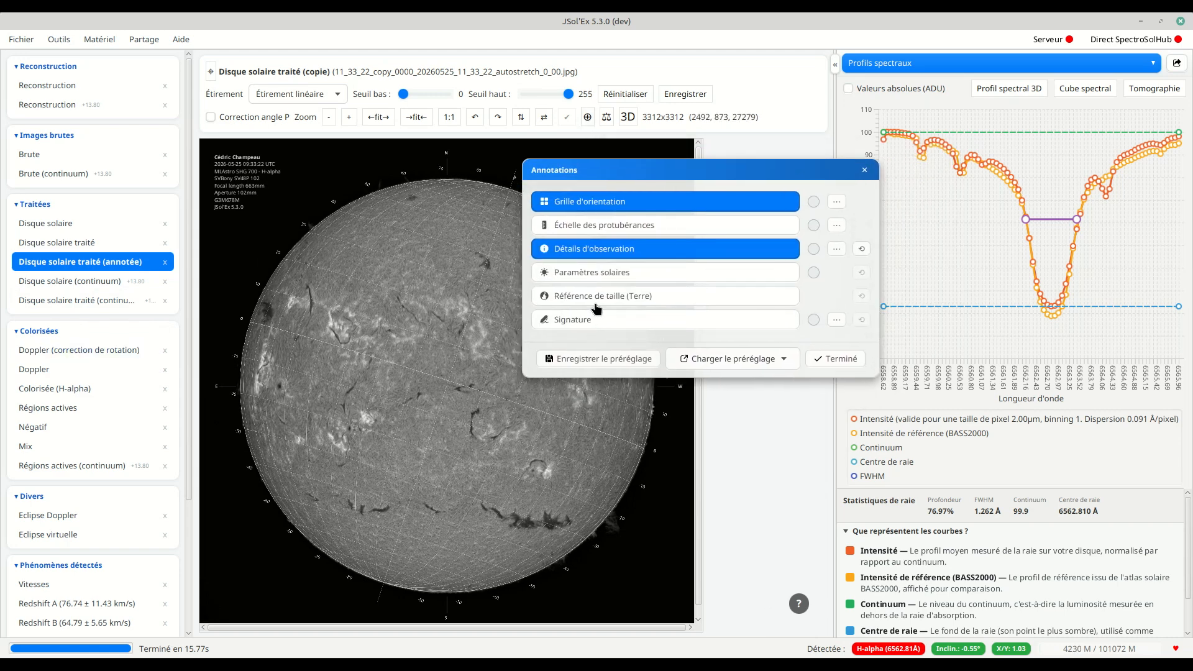
{"action": "scroll", "coordinate": [111, 360], "scroll_direction": "down", "scroll_amount": 2}
{"action": "scroll", "coordinate": [110, 354], "scroll_direction": "down", "scroll_amount": 5}
{"action": "scroll", "coordinate": [107, 311], "scroll_direction": "up", "scroll_amount": 6}
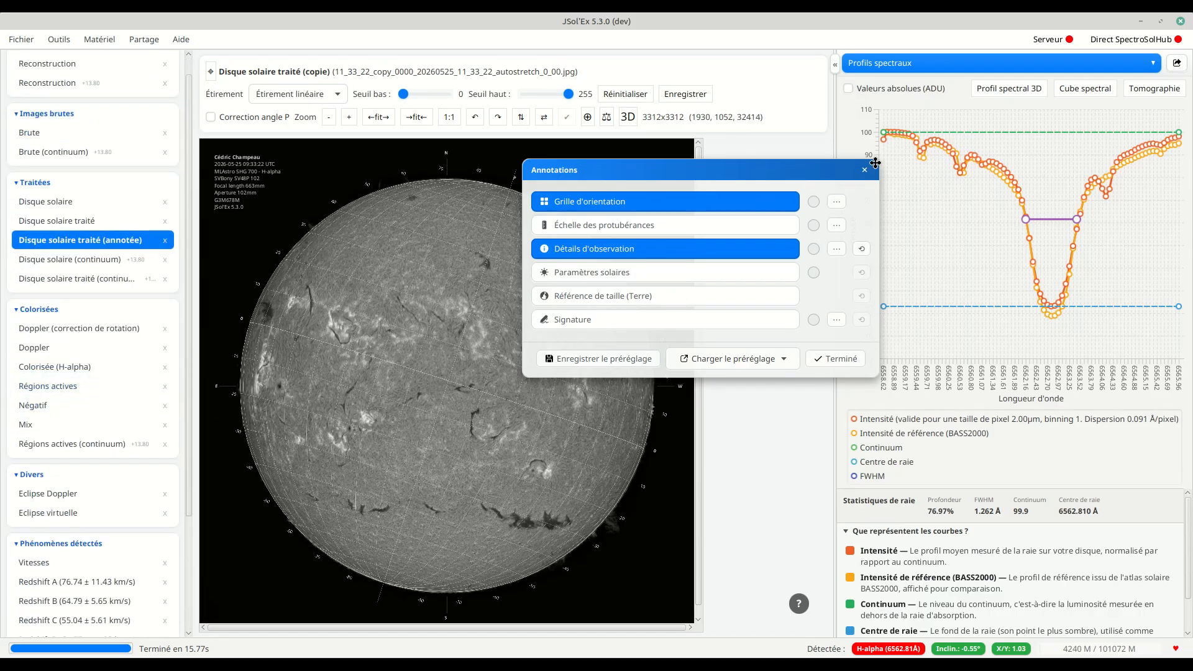
{"action": "left_click", "coordinate": [864, 169]}
{"action": "scroll", "coordinate": [136, 397], "scroll_direction": "down", "scroll_amount": 1}
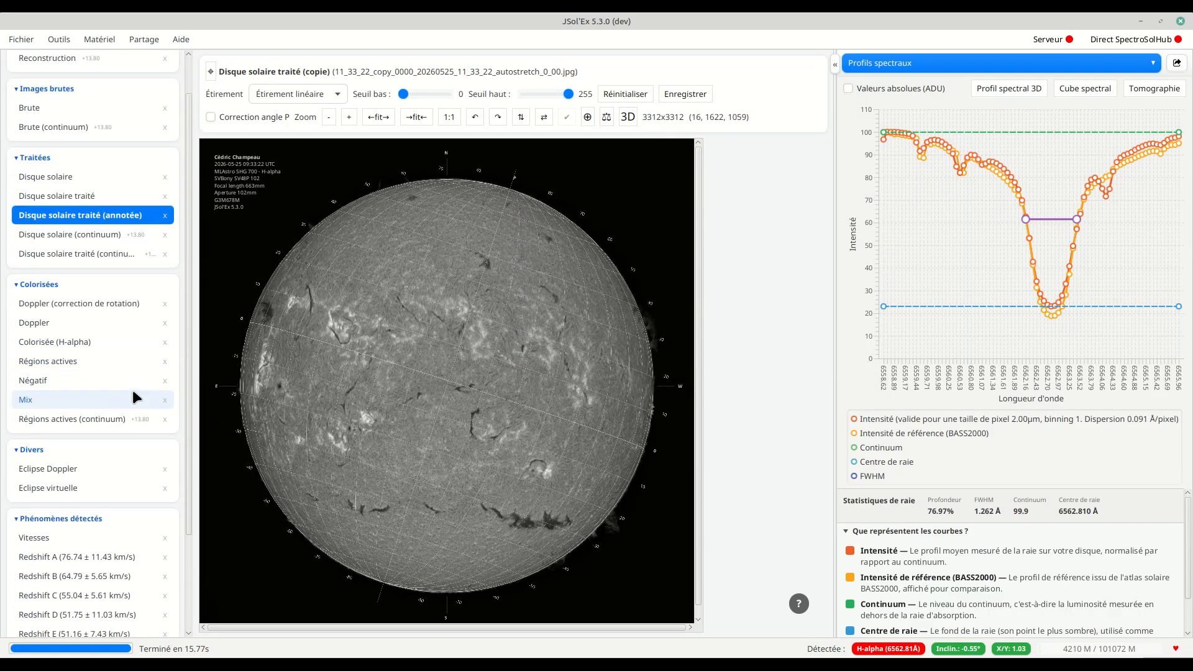
{"action": "scroll", "coordinate": [137, 398], "scroll_direction": "down", "scroll_amount": 2}
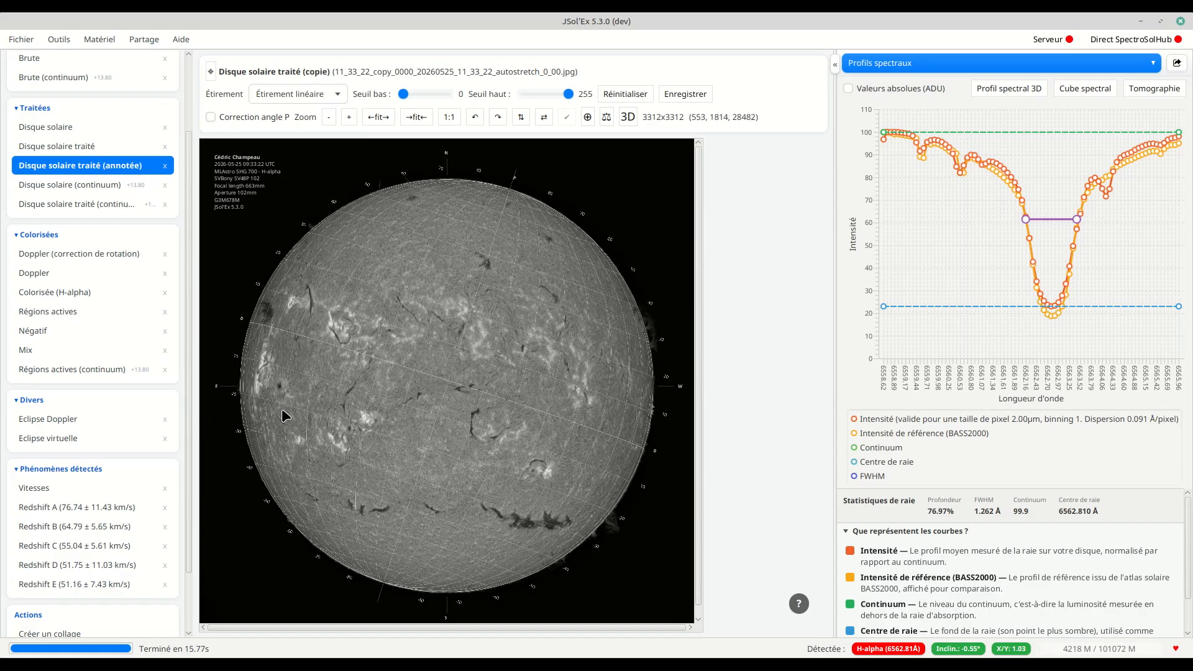
Step: Examine the active region and sunspot near the east limb on the annotated solar disk at high magnification
{"action": "scroll", "coordinate": [265, 361], "scroll_direction": "up", "scroll_amount": 3}
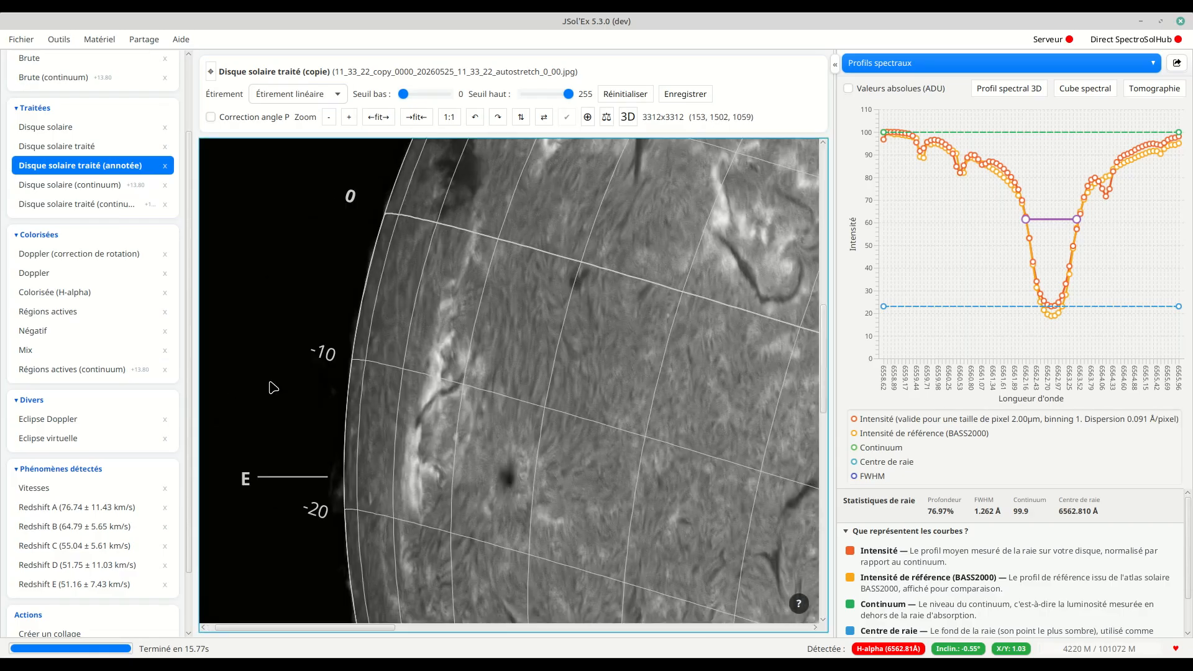
{"action": "left_click_drag", "start_coordinate": [429, 401], "coordinate": [438, 310]}
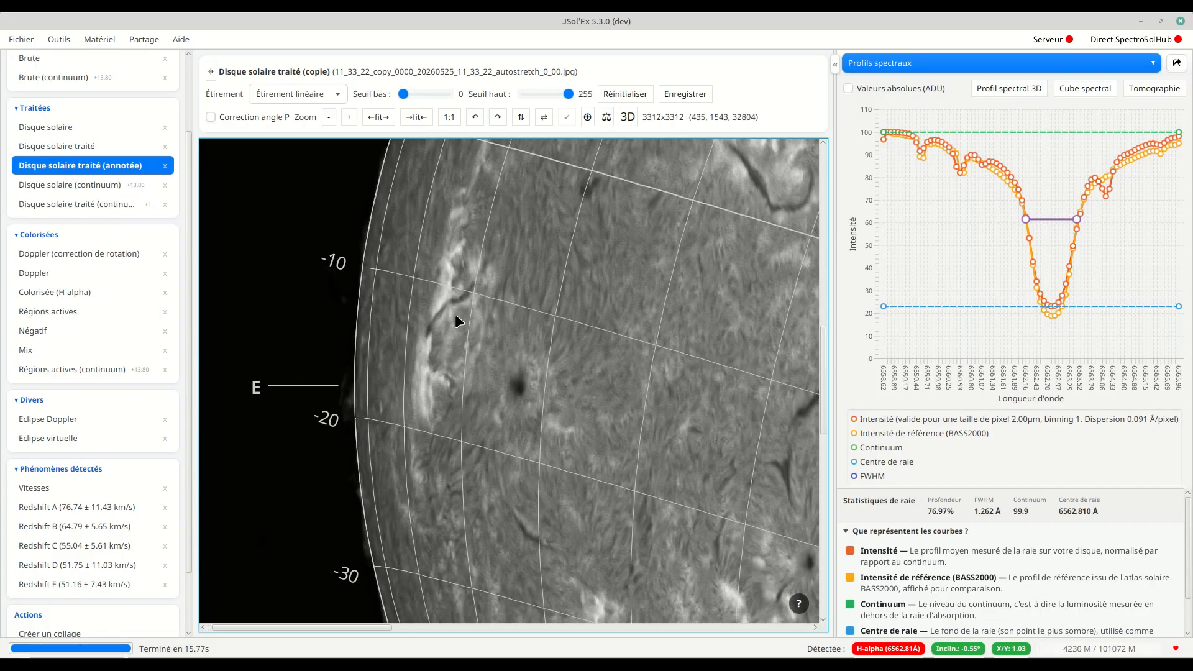
{"action": "left_click_drag", "start_coordinate": [452, 318], "coordinate": [447, 345]}
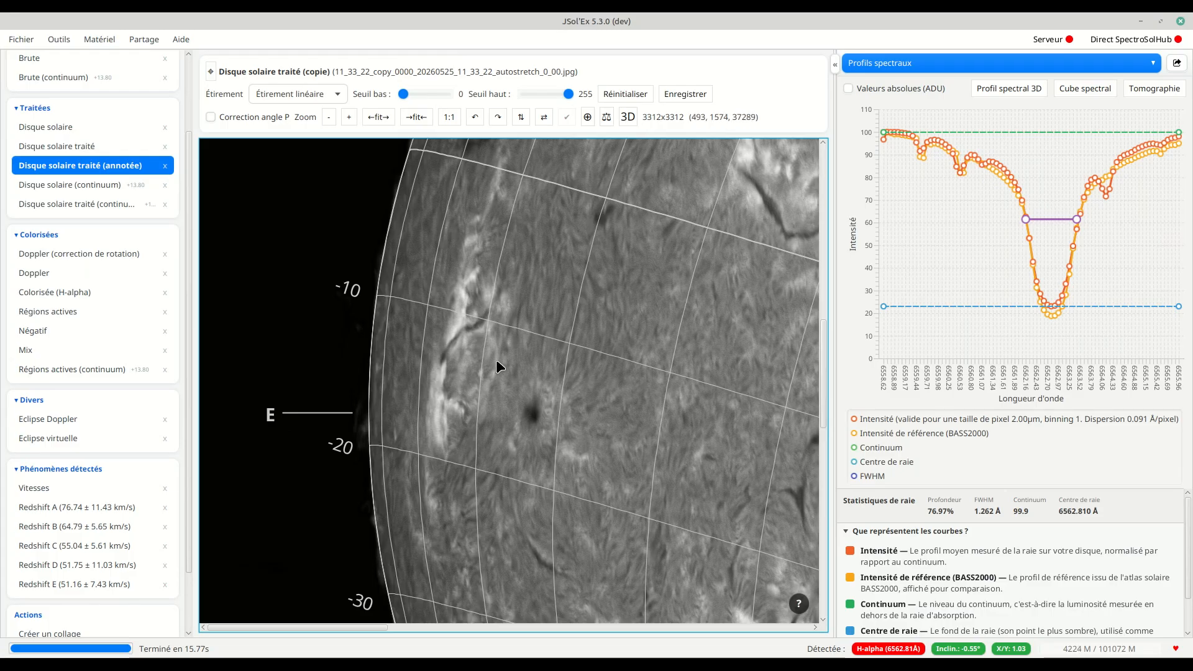
{"action": "double_click", "coordinate": [487, 371]}
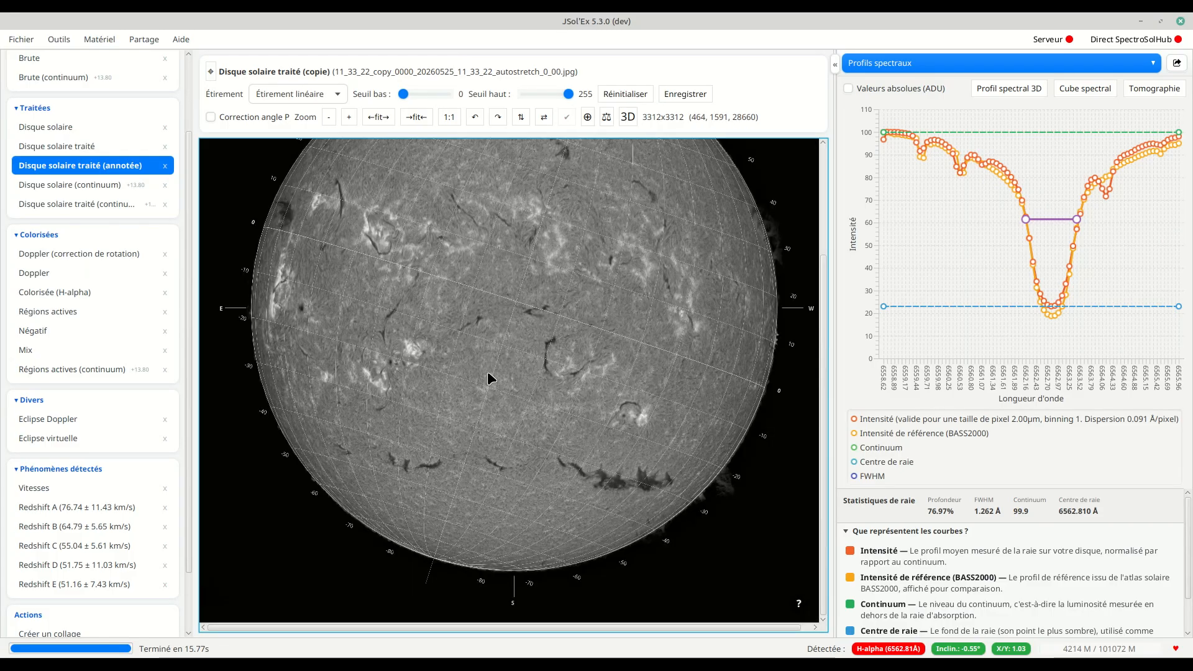
{"action": "scroll", "coordinate": [282, 284], "scroll_direction": "up", "scroll_amount": 1}
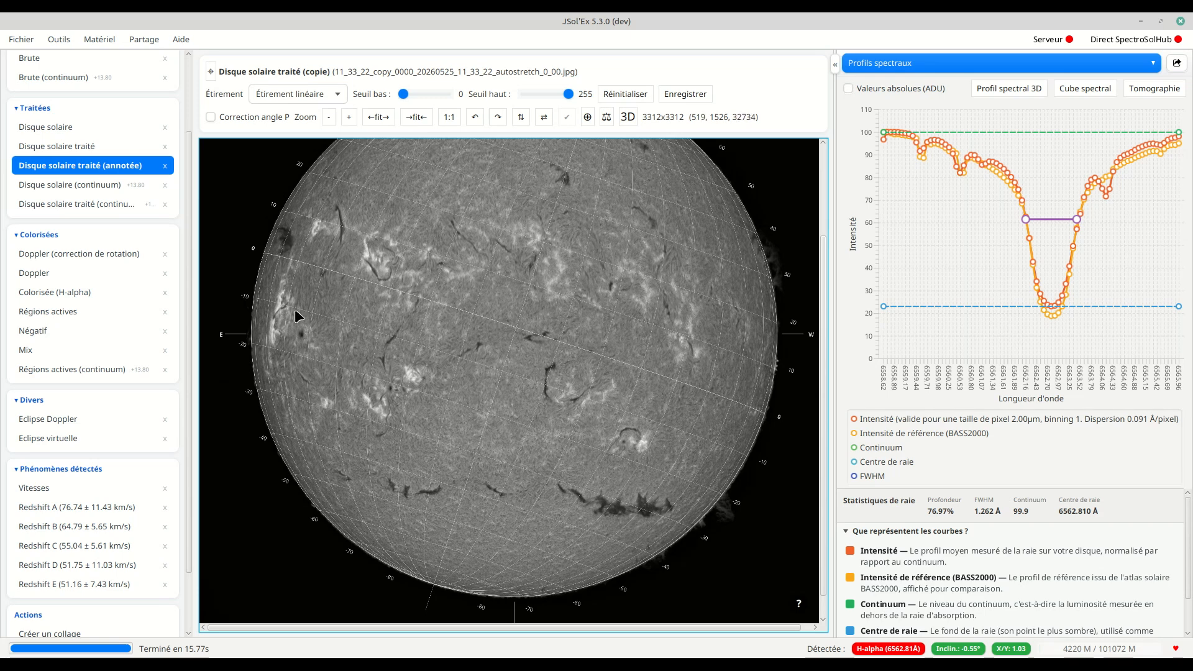
{"action": "double_click", "coordinate": [281, 327]}
{"action": "right_click", "coordinate": [466, 382]}
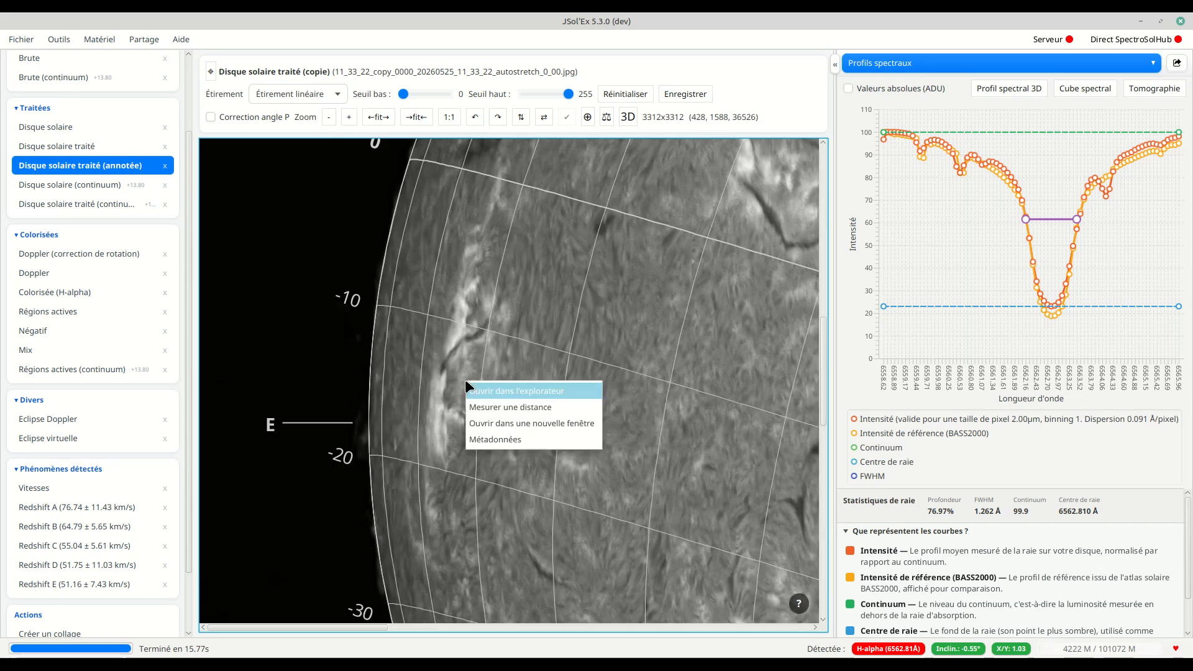
{"action": "left_click", "coordinate": [373, 358]}
{"action": "left_click_drag", "start_coordinate": [474, 362], "coordinate": [459, 330]}
{"action": "left_click_drag", "start_coordinate": [548, 435], "coordinate": [533, 355]}
{"action": "scroll", "coordinate": [446, 305], "scroll_direction": "down", "scroll_amount": 5}
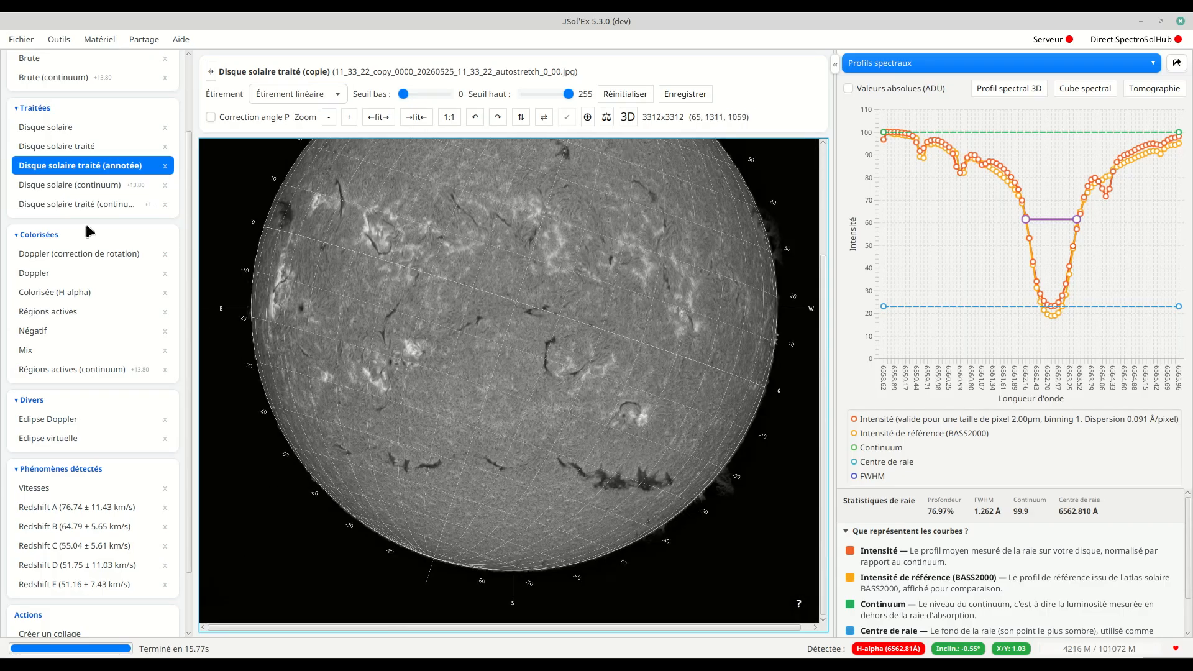
Step: Crop a small square around the sunspot near the east limb of "Disque solaire traité" and open the cropped image
{"action": "left_click", "coordinate": [123, 147]}
{"action": "left_click_drag", "start_coordinate": [260, 365], "coordinate": [272, 379]}
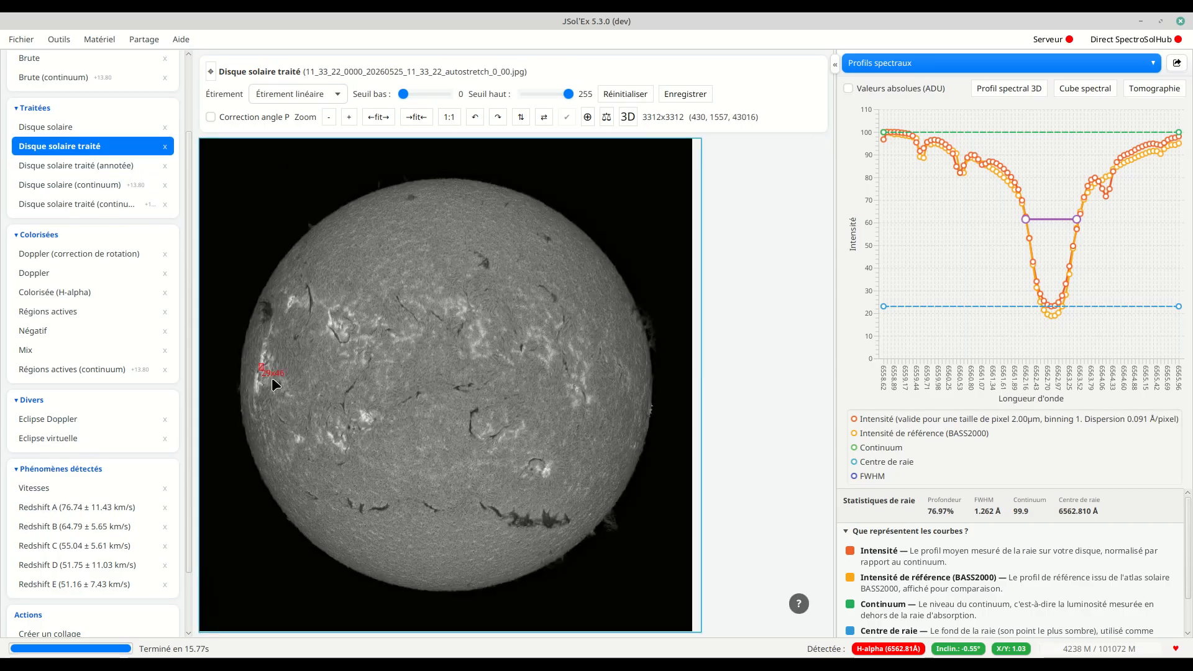
{"action": "right_click", "coordinate": [300, 405]}
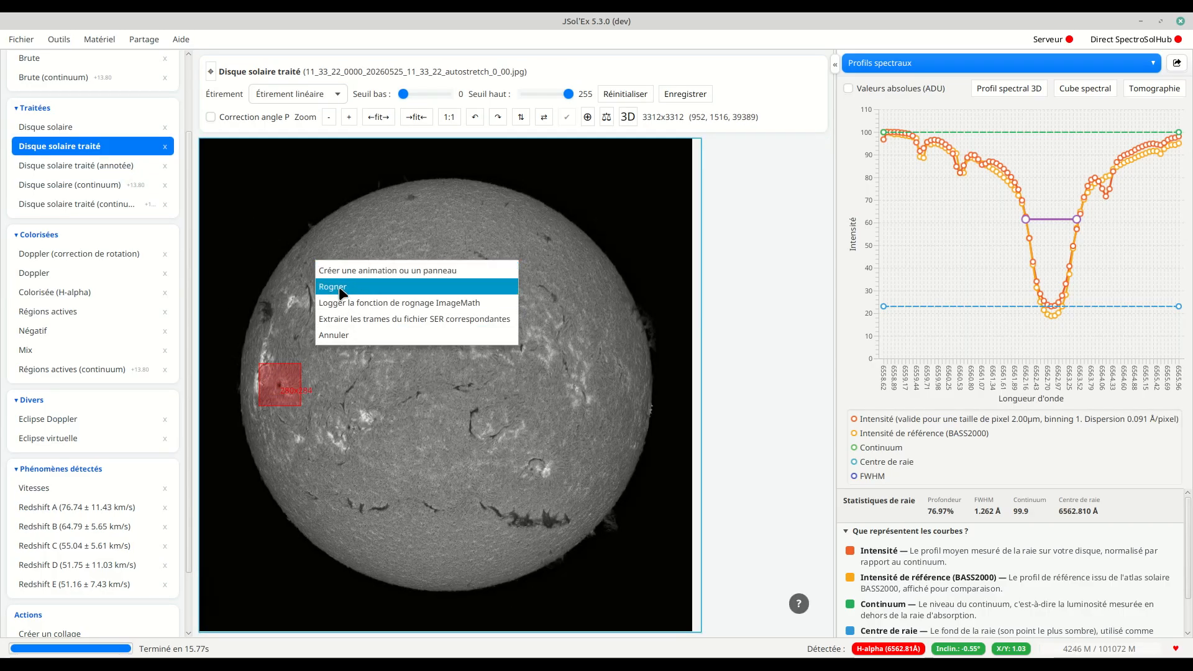
{"action": "left_click", "coordinate": [358, 290]}
{"action": "left_click", "coordinate": [131, 419]}
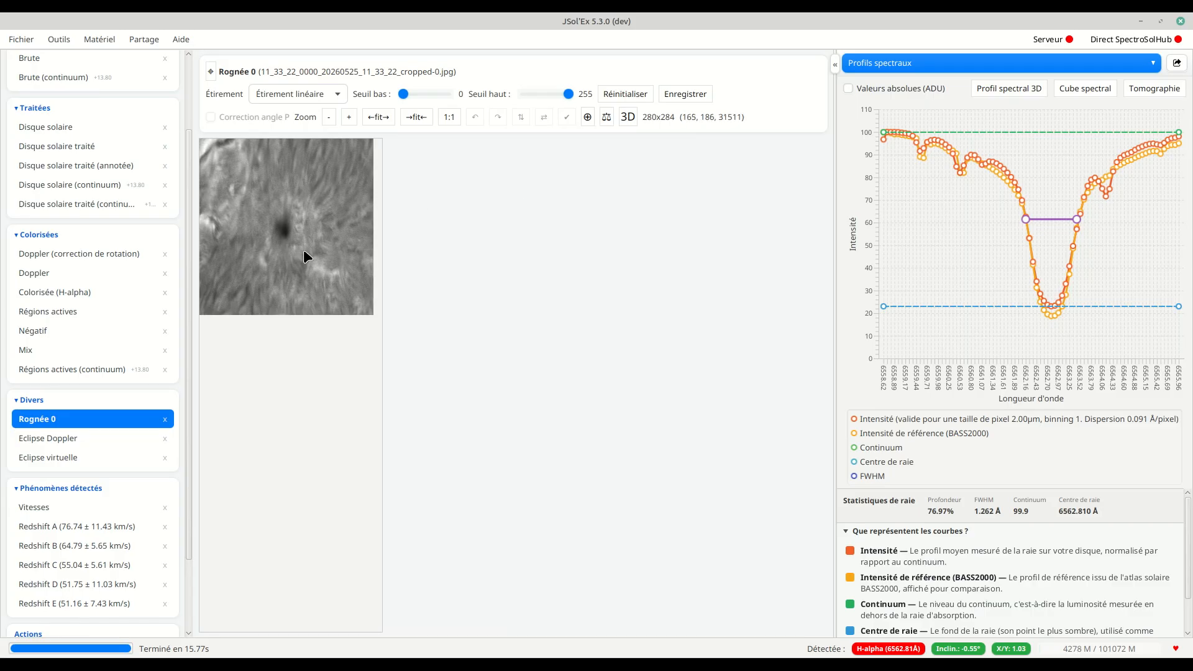
Step: Place the Earth size reference beside the sunspot in the cropped image, and close that image
{"action": "left_click", "coordinate": [587, 118]}
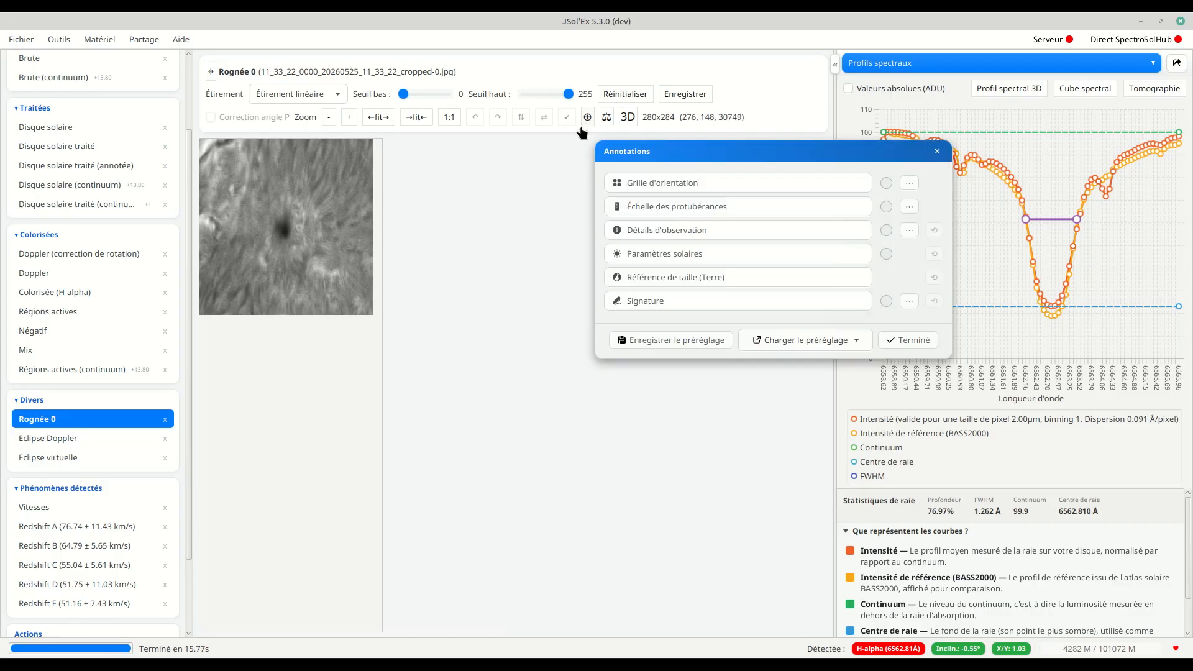
{"action": "left_click", "coordinate": [665, 278]}
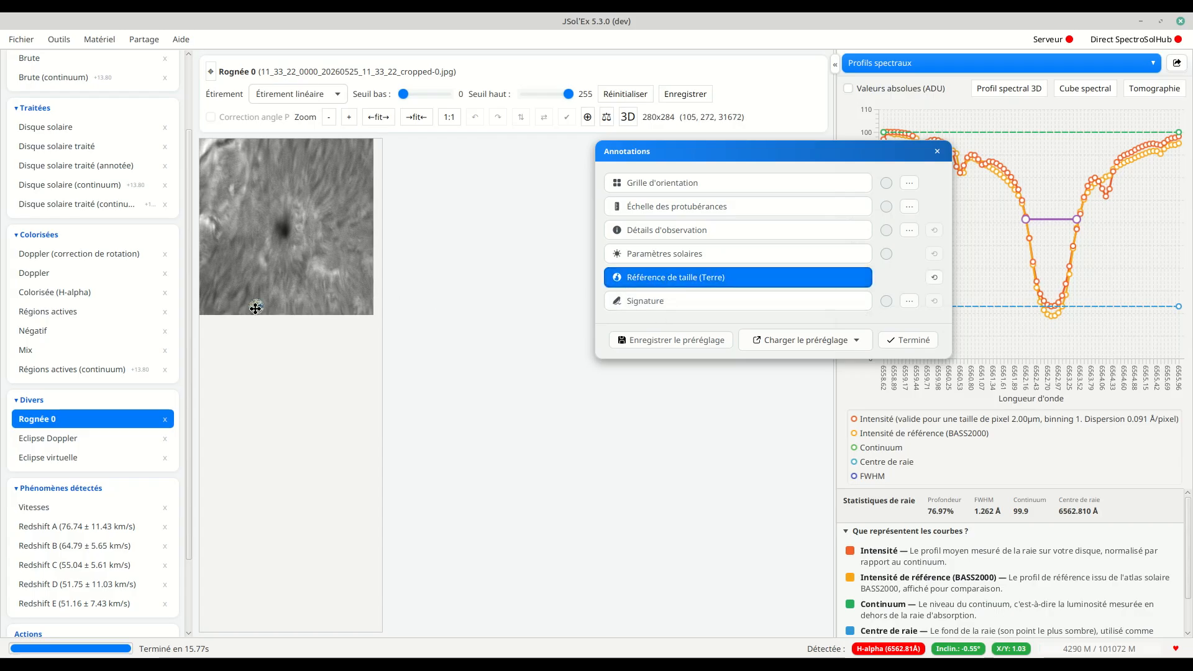
{"action": "mouse_move", "coordinate": [262, 258]}
{"action": "left_mouse_down"}
{"action": "mouse_move", "coordinate": [296, 229]}
{"action": "mouse_move", "coordinate": [254, 235]}
{"action": "left_mouse_up"}
{"action": "left_click", "coordinate": [937, 151]}
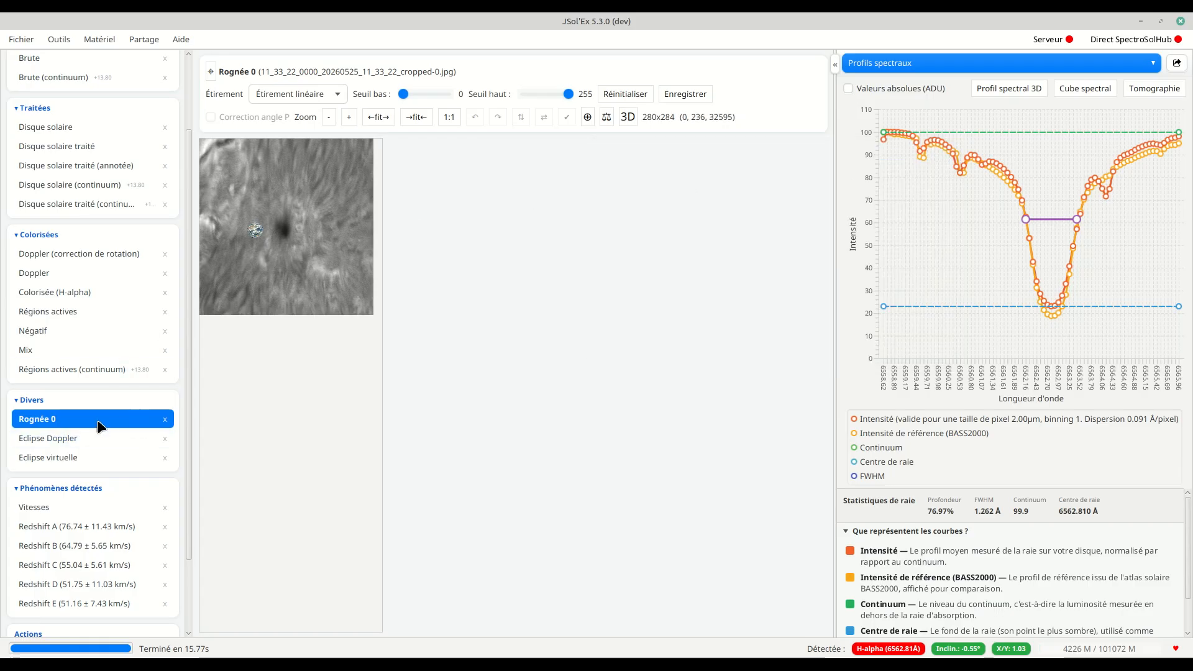
{"action": "left_click", "coordinate": [165, 423]}
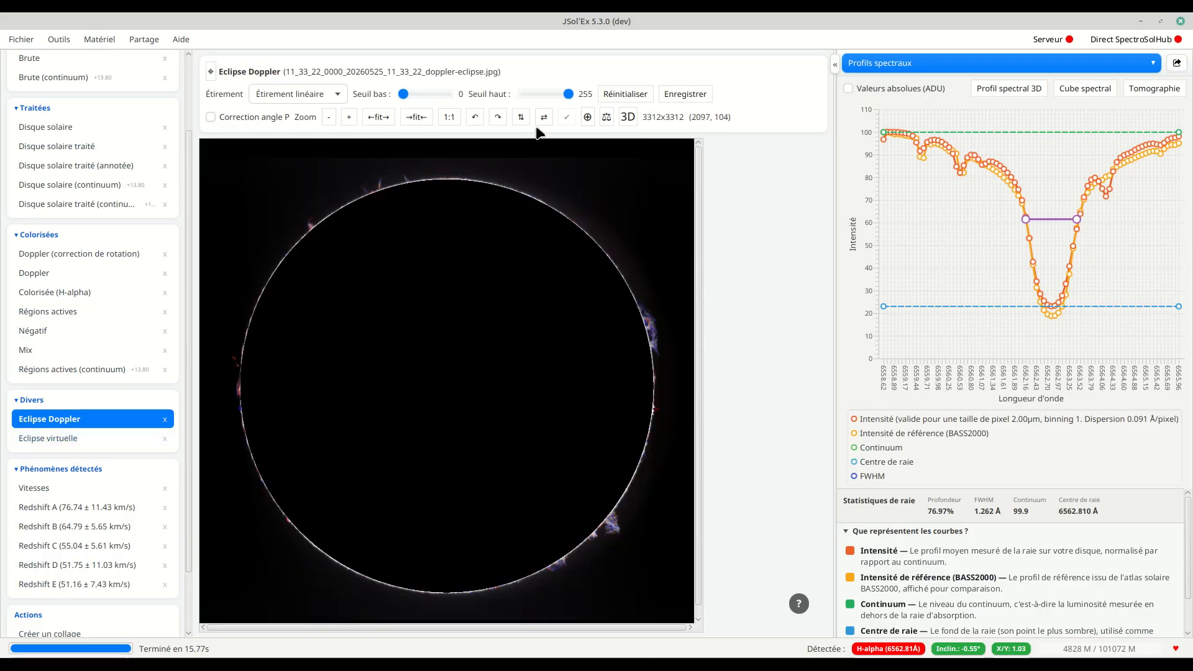
Step: Toggle the orientation grid on and off on the "Eclipse Doppler" image
{"action": "left_click", "coordinate": [587, 117]}
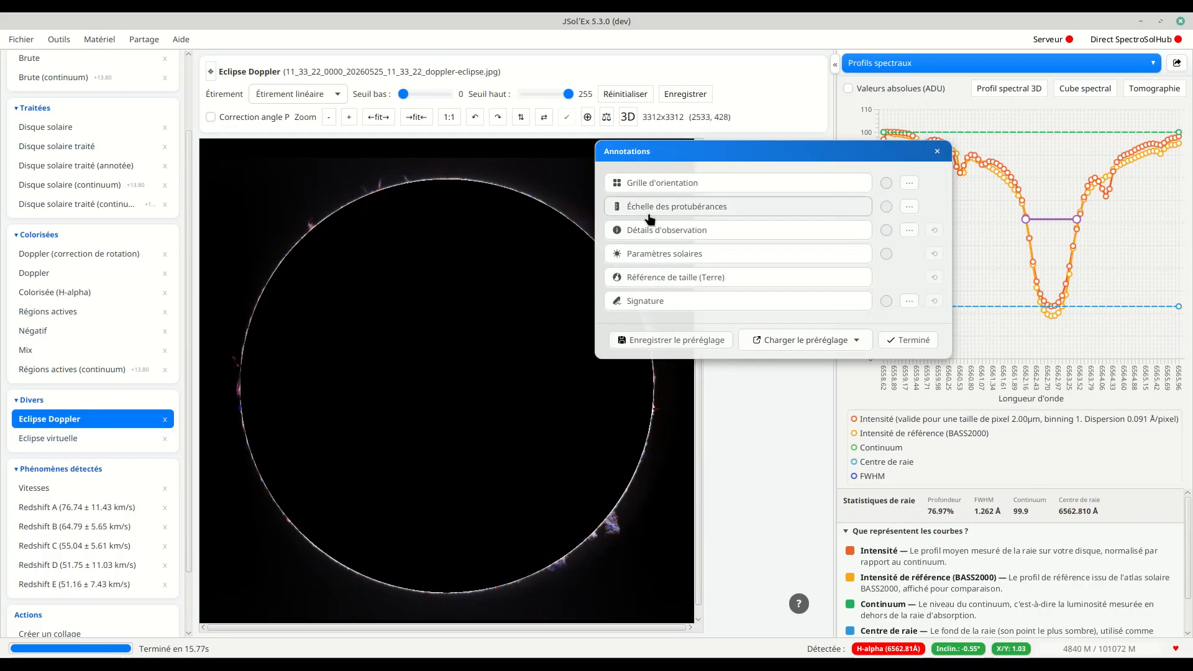
{"action": "left_click", "coordinate": [675, 186]}
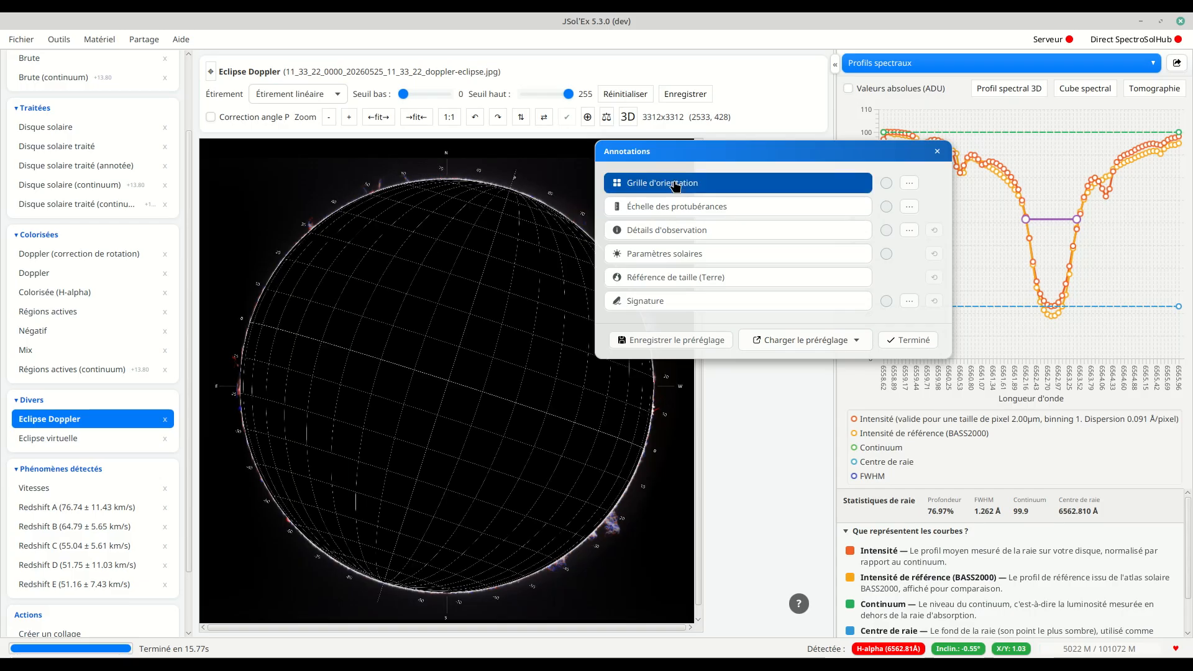
{"action": "left_click", "coordinate": [676, 185]}
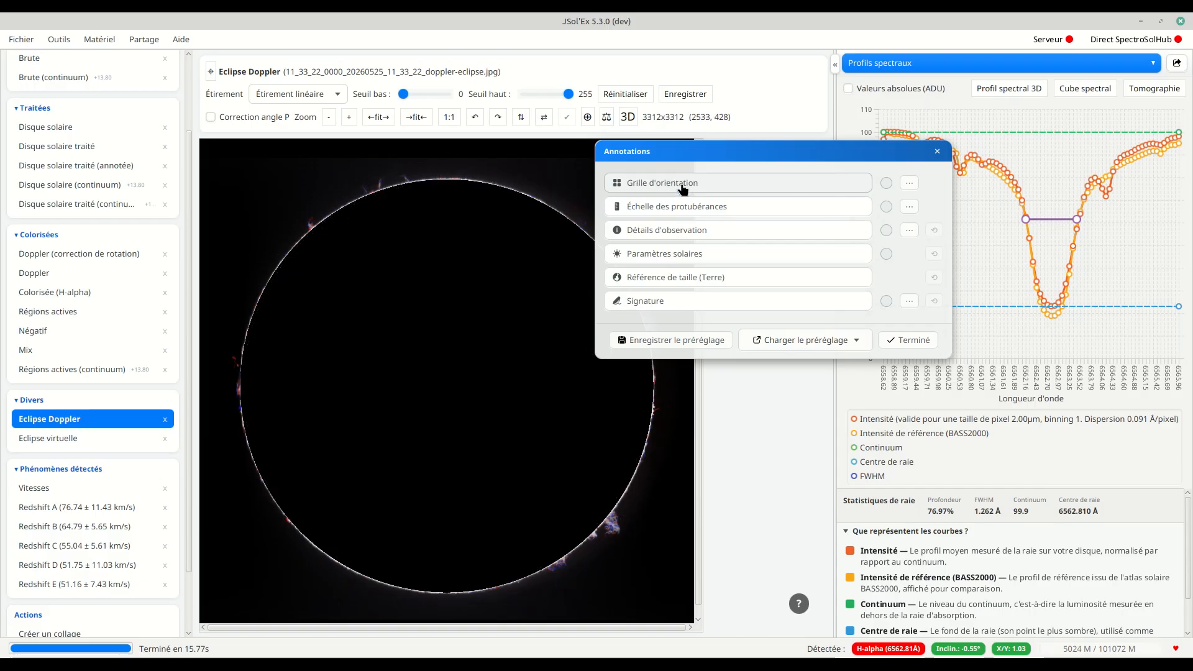
{"action": "left_click", "coordinate": [936, 151]}
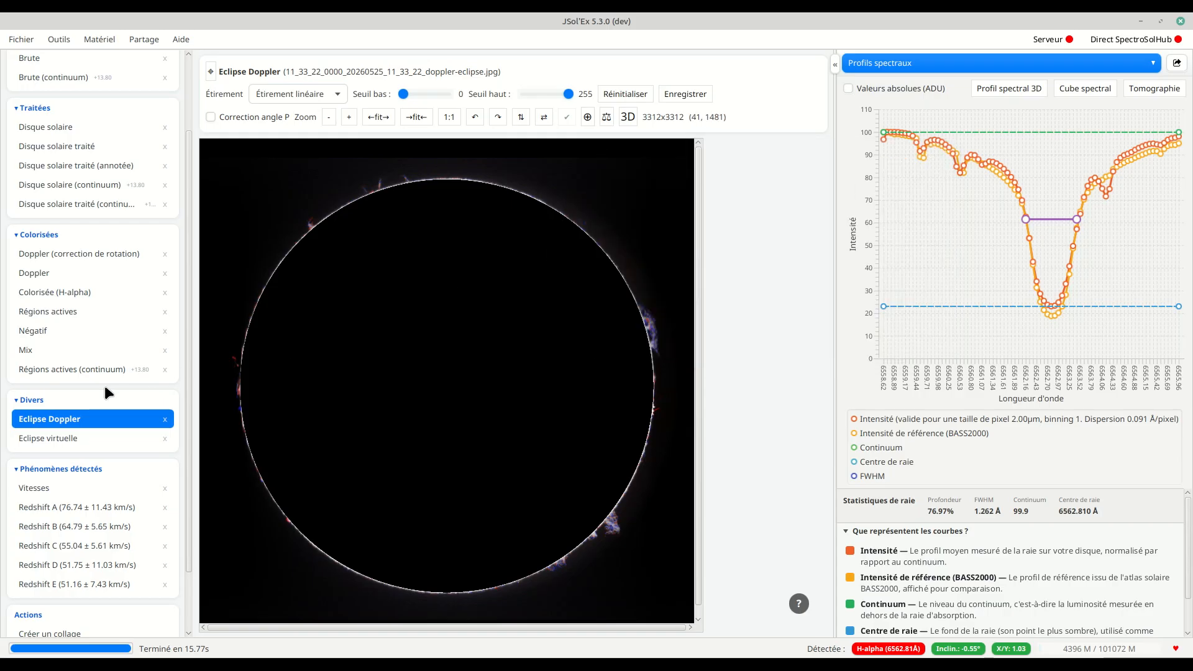
{"action": "scroll", "coordinate": [104, 386], "scroll_direction": "up", "scroll_amount": 3}
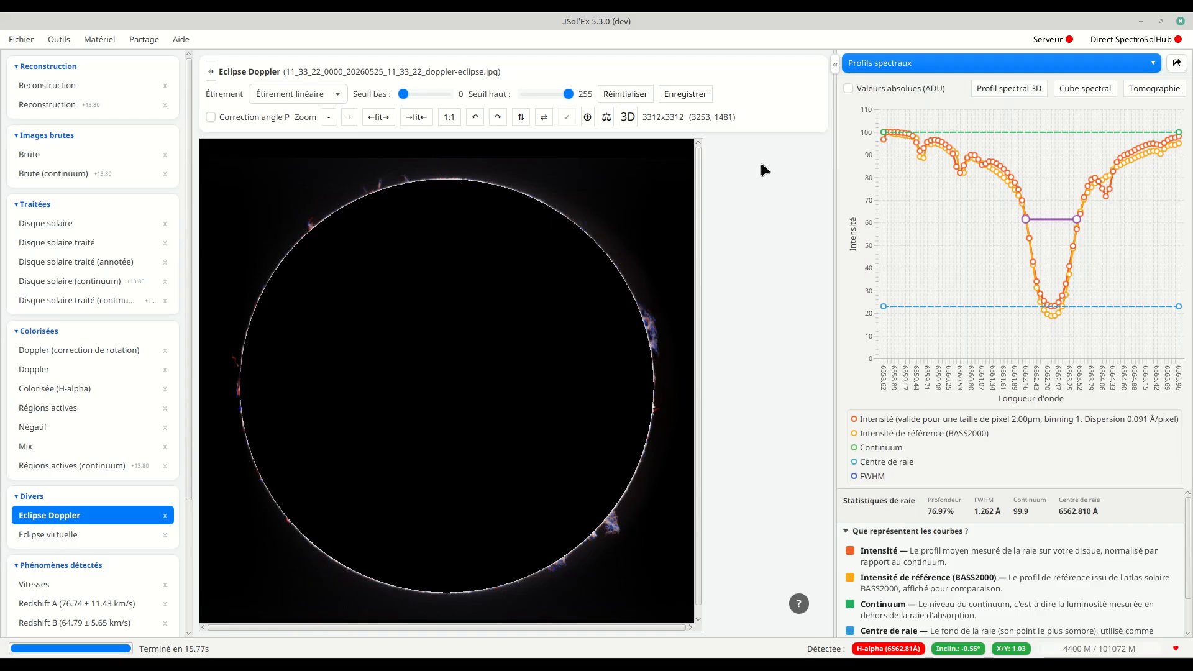
{"action": "scroll", "coordinate": [109, 202], "scroll_direction": "down", "scroll_amount": 1}
{"action": "scroll", "coordinate": [109, 202], "scroll_direction": "up", "scroll_amount": 1}
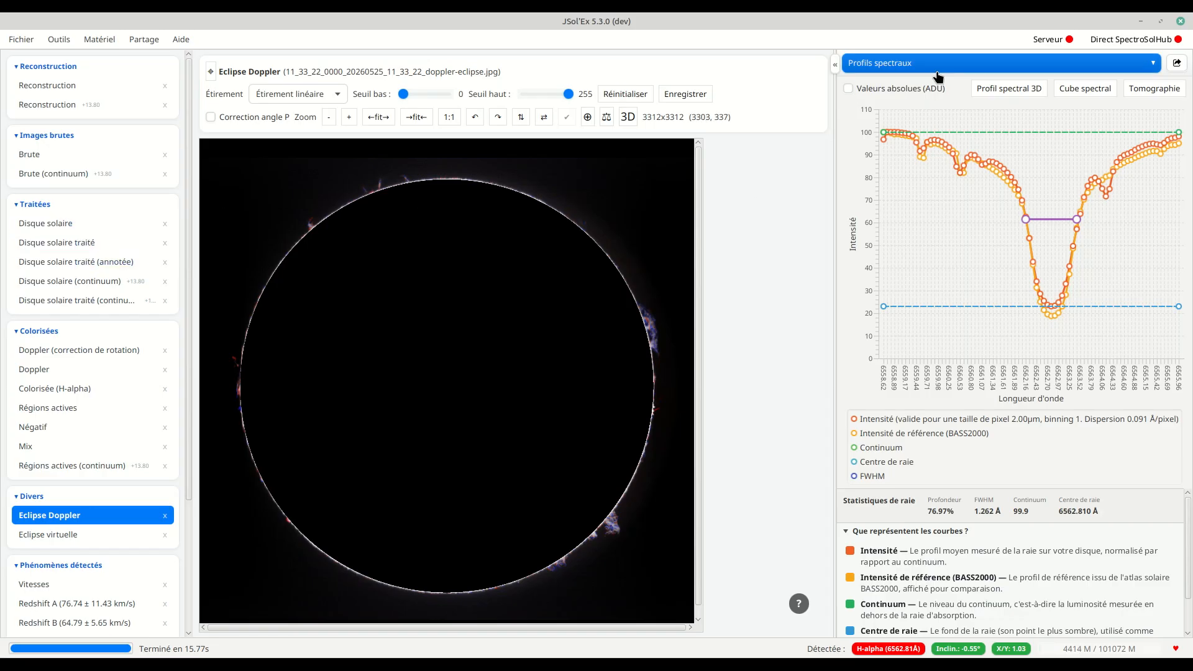
Step: Start a new collage with a grid of 2 rows and 3 columns
{"action": "scroll", "coordinate": [125, 248], "scroll_direction": "down", "scroll_amount": 5}
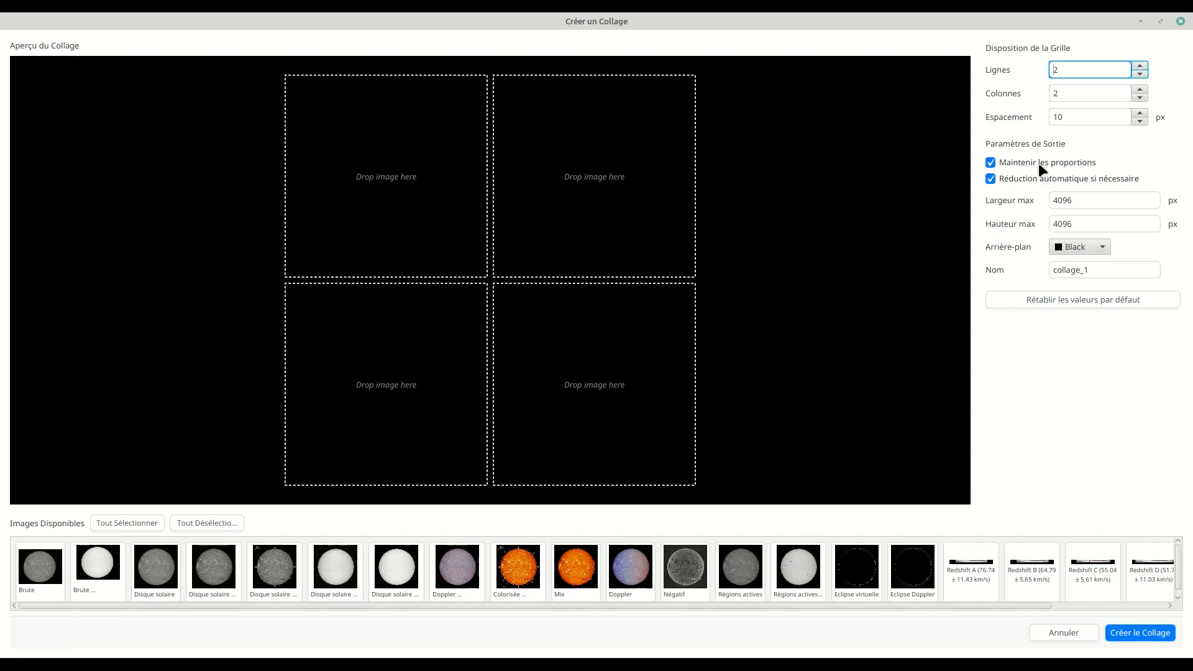
{"action": "left_click", "coordinate": [1139, 73]}
{"action": "left_click", "coordinate": [1139, 88]}
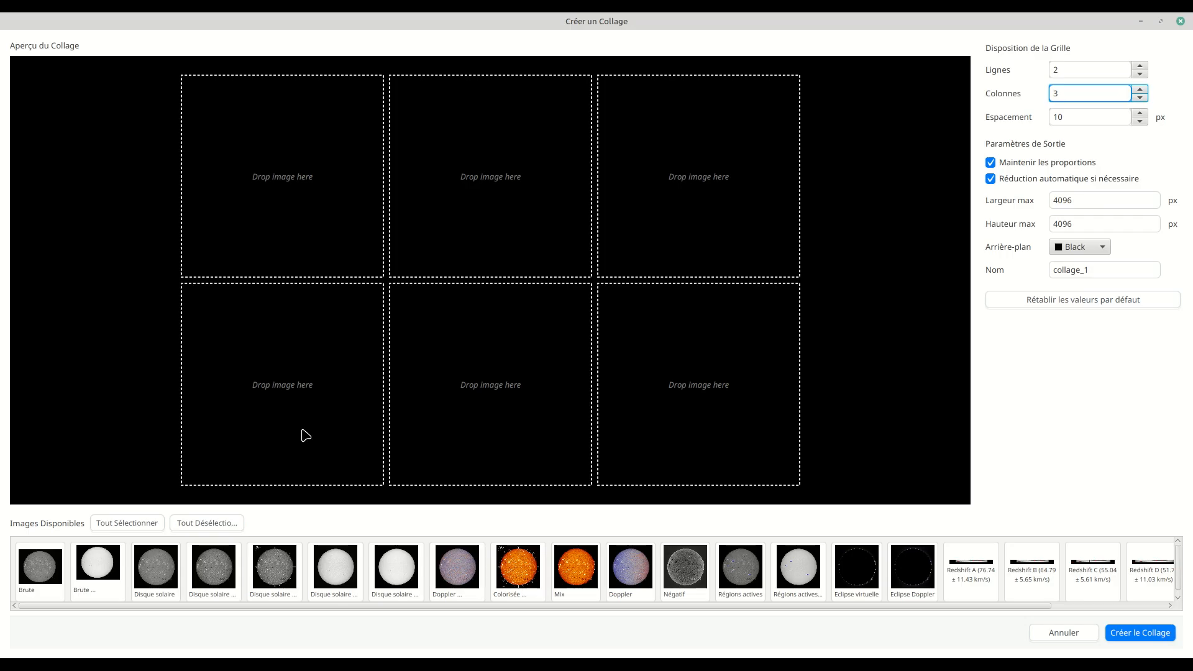
Step: Create the collage with 2 columns: "Disque solaire traité" and "Colorisée (H-alpha)" above, "Doppler (correction de rotation)" and "Doppler" below
{"action": "left_click_drag", "start_coordinate": [230, 545], "coordinate": [268, 240]}
{"action": "left_click_drag", "start_coordinate": [456, 566], "coordinate": [316, 391]}
{"action": "left_click_drag", "start_coordinate": [518, 566], "coordinate": [514, 270]}
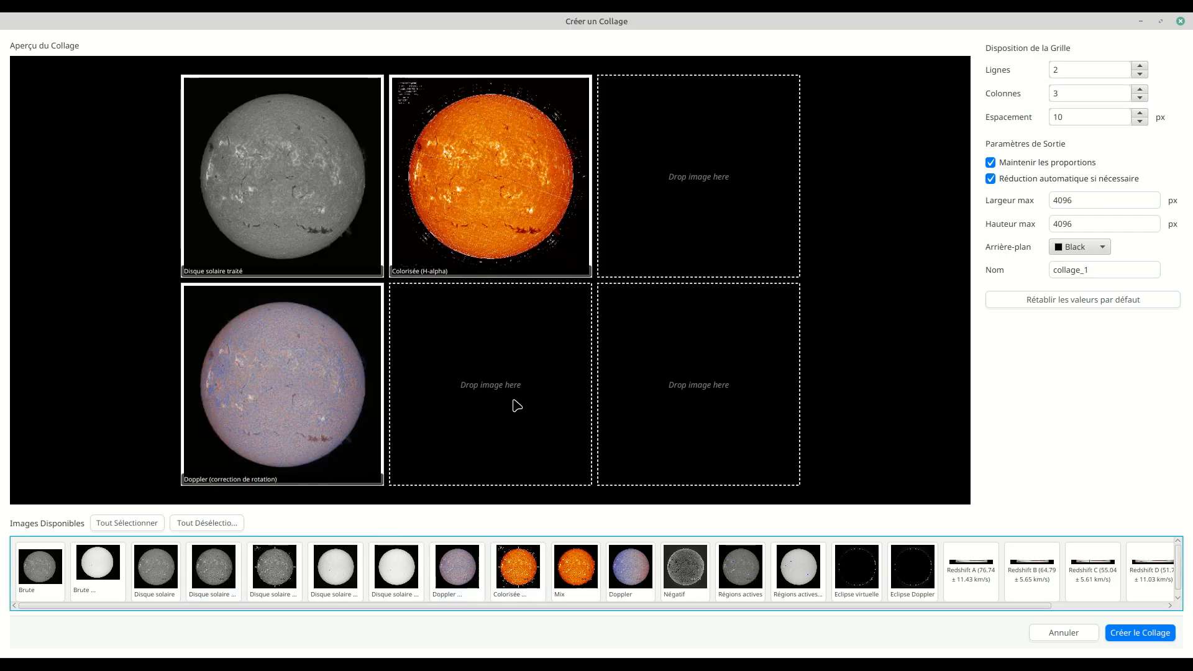
{"action": "left_click_drag", "start_coordinate": [627, 567], "coordinate": [528, 397]}
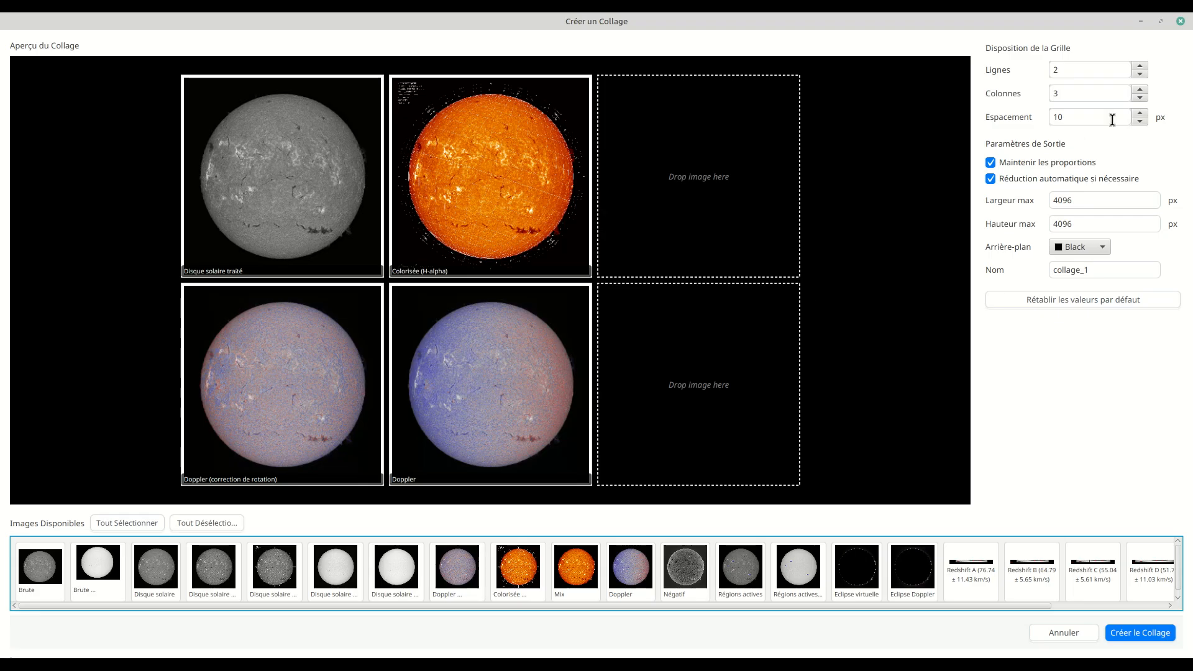
{"action": "left_click", "coordinate": [1140, 98]}
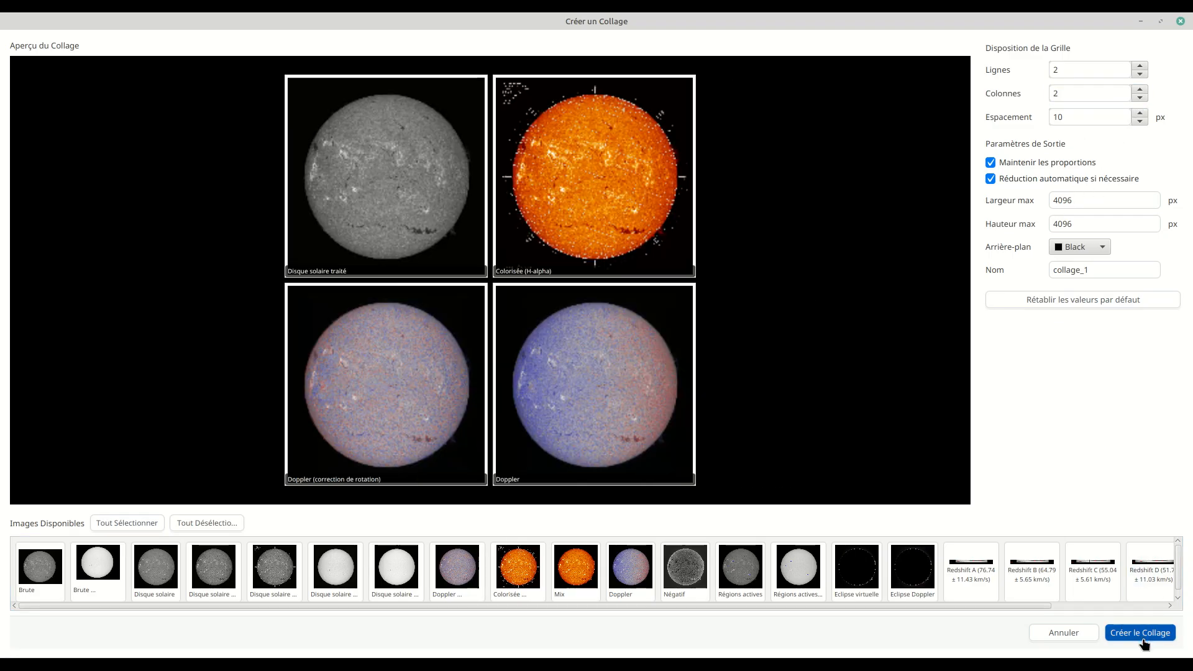
{"action": "left_click", "coordinate": [1141, 633]}
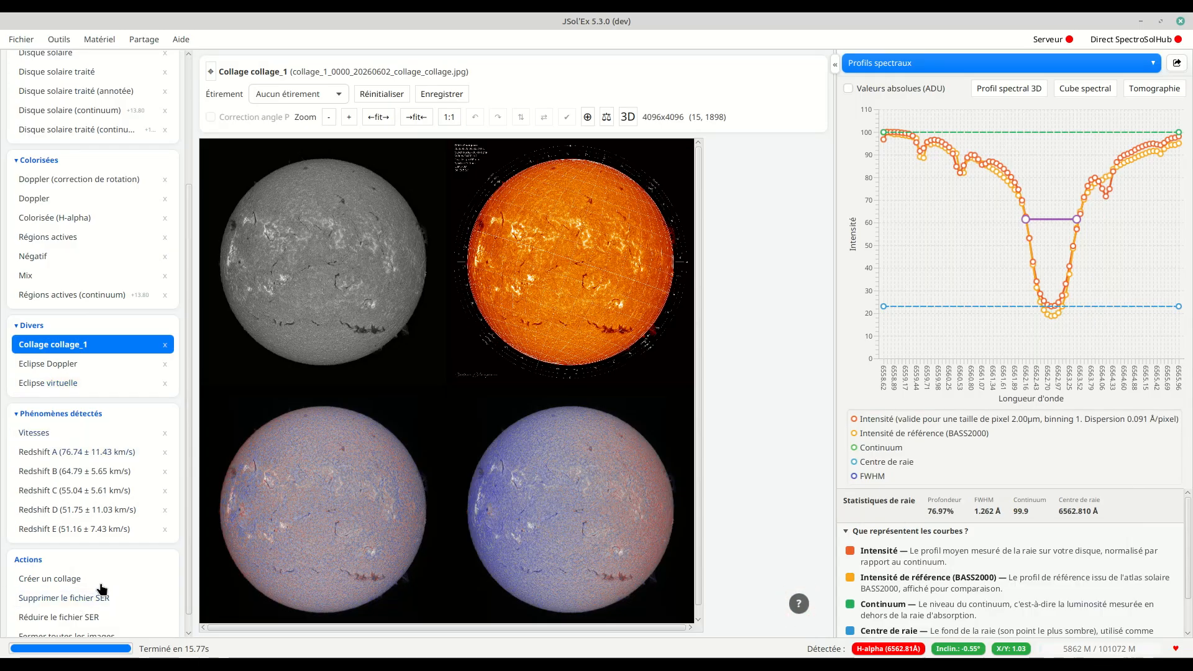
Step: View the SER file deletion confirmation and the SER reducer settings, cancelling both without applying them
{"action": "scroll", "coordinate": [104, 597], "scroll_direction": "down", "scroll_amount": 1}
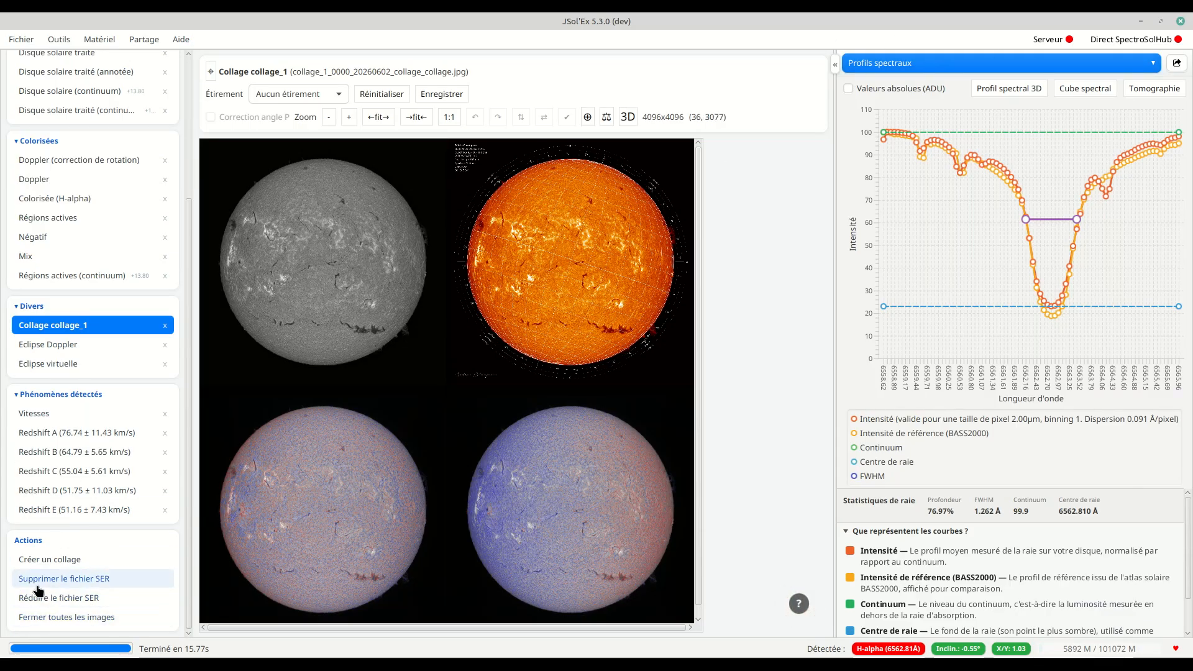
{"action": "left_click", "coordinate": [70, 581]}
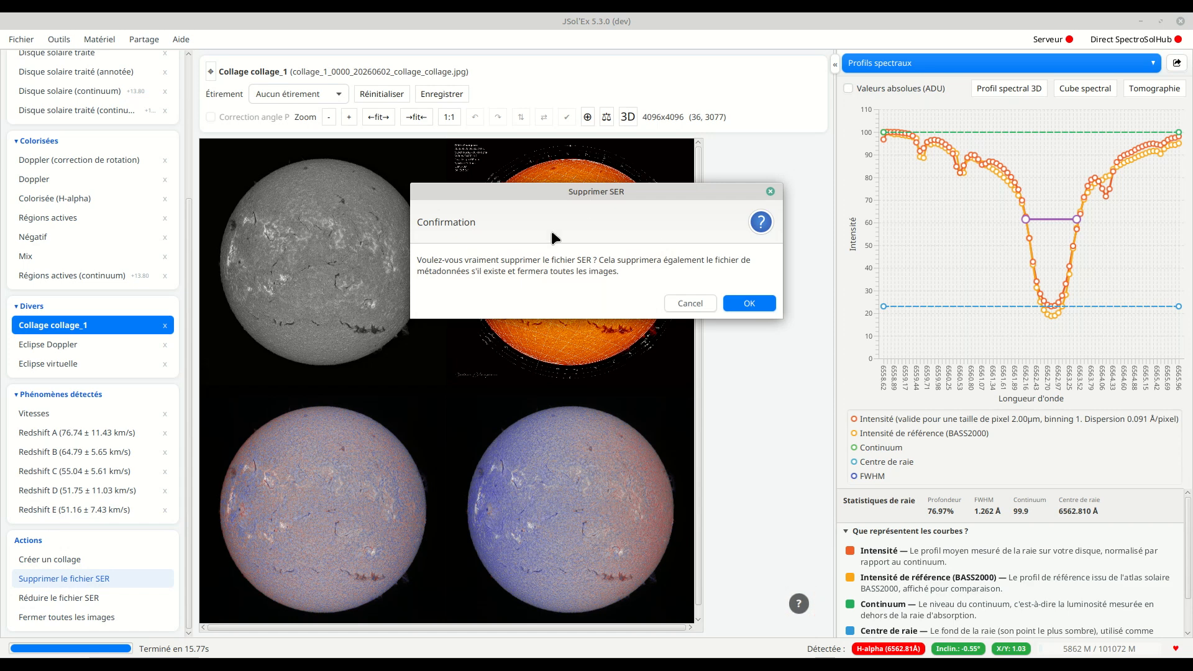
{"action": "left_click", "coordinate": [688, 303]}
{"action": "left_click", "coordinate": [55, 598]}
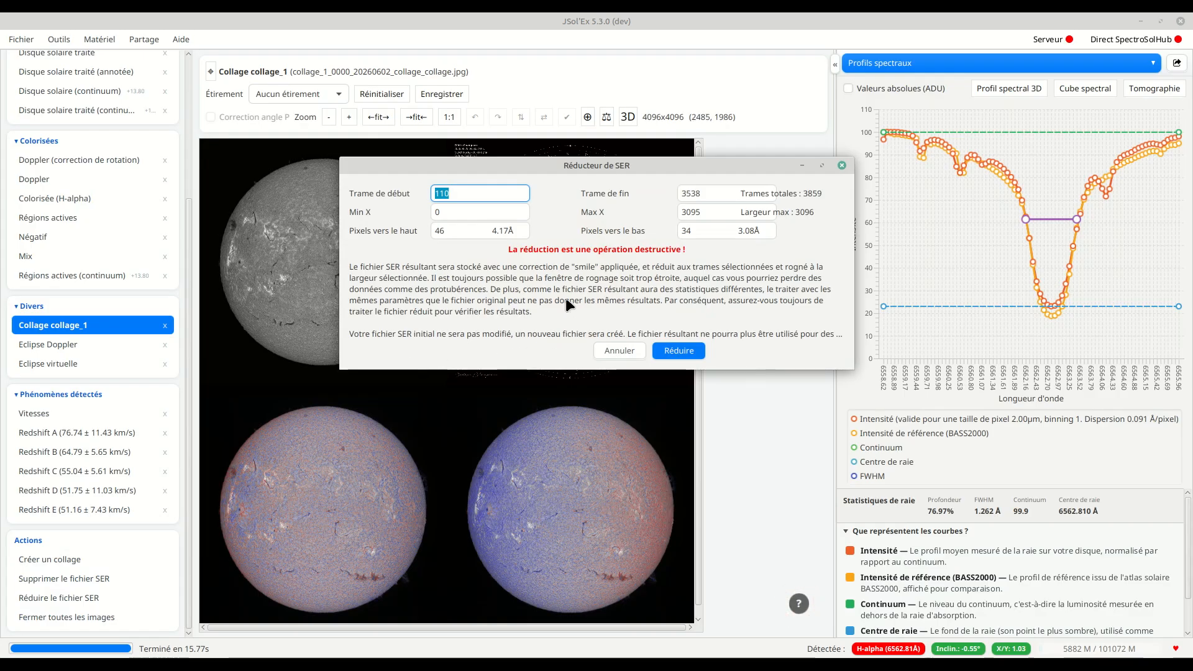
{"action": "left_click", "coordinate": [629, 350]}
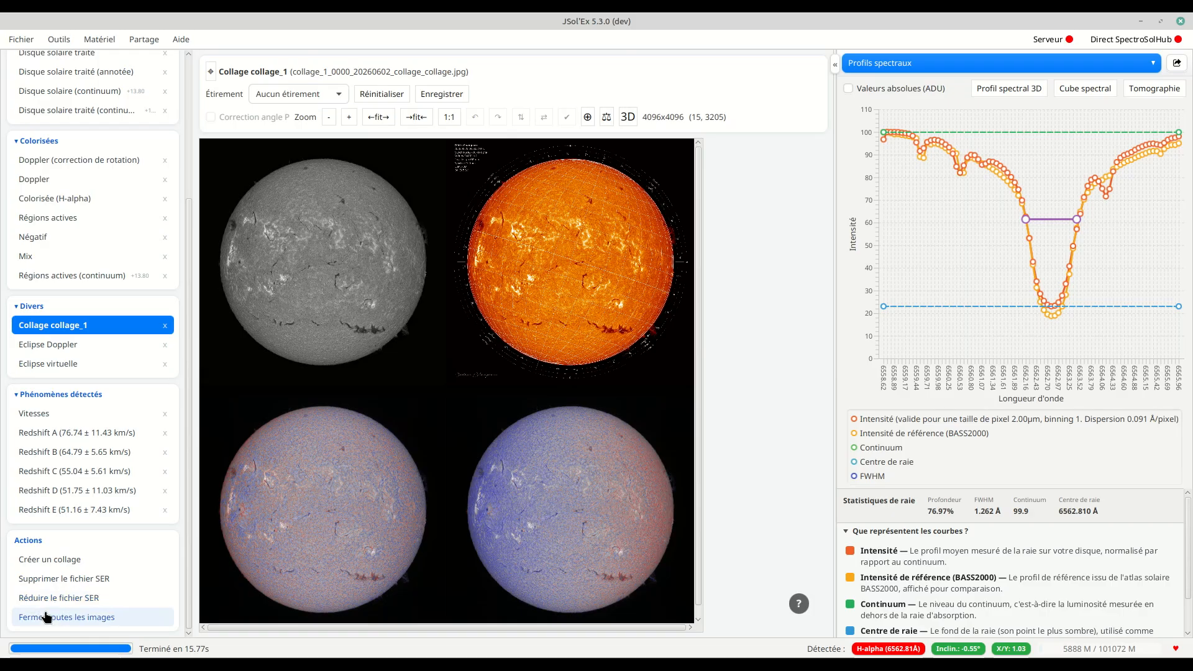
Step: Close all images of the processed solar recording
{"action": "left_click", "coordinate": [77, 618]}
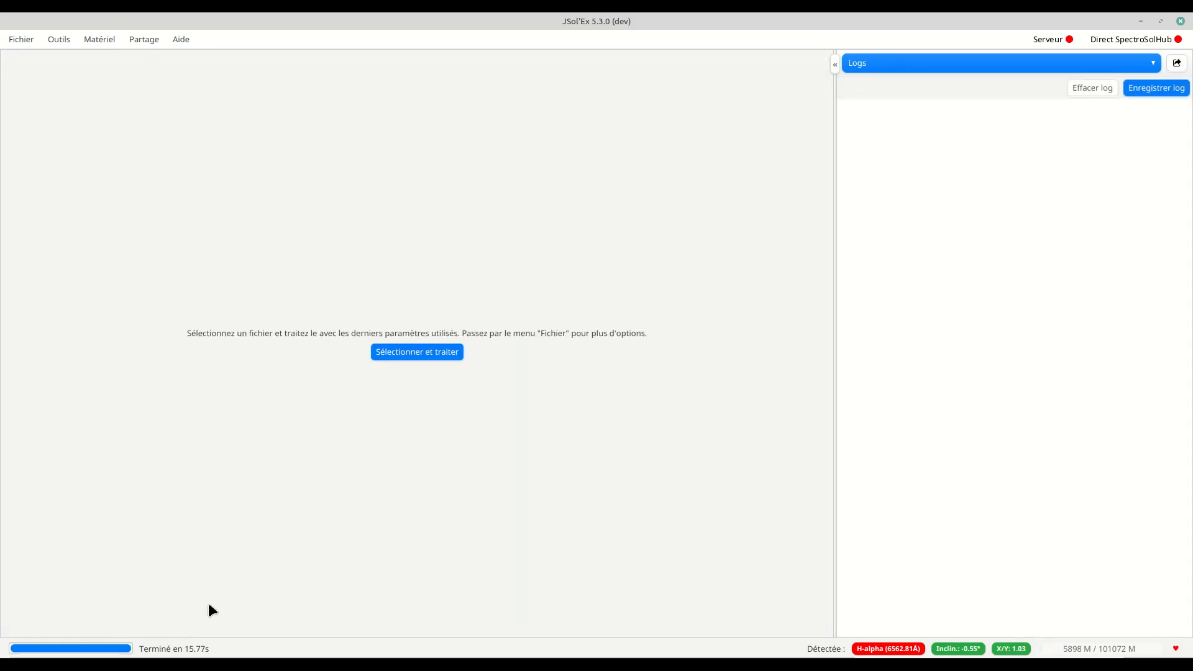